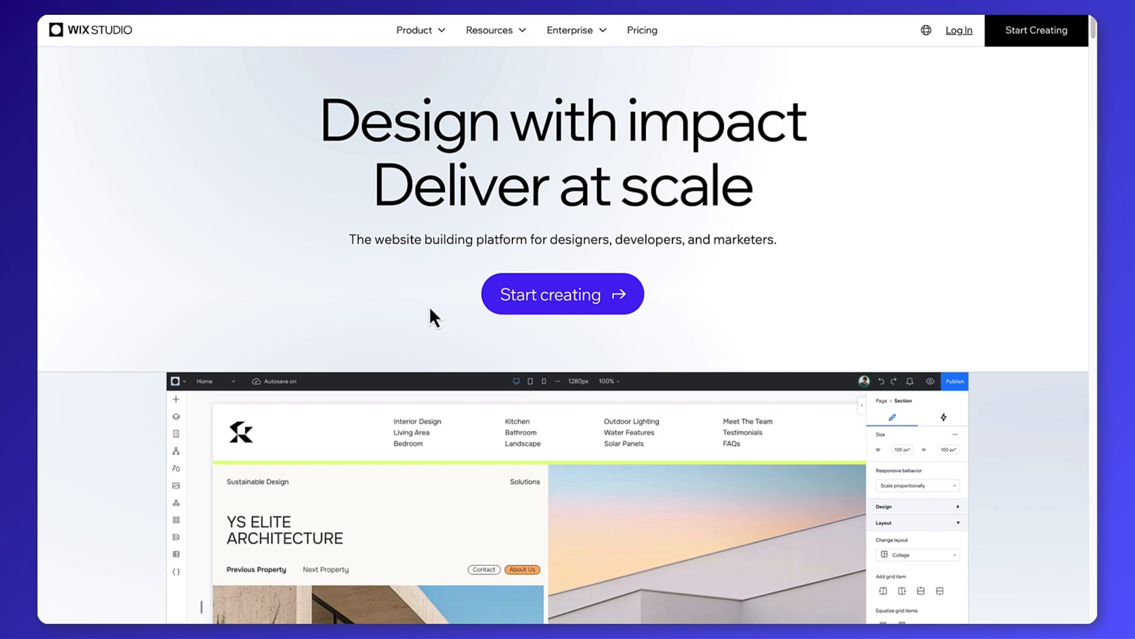
Sign up with a Google account, opt to try Wix Studio, and choose to design a site from a template or blank canvas.
{"action": "left_click", "coordinate": [517, 314]}
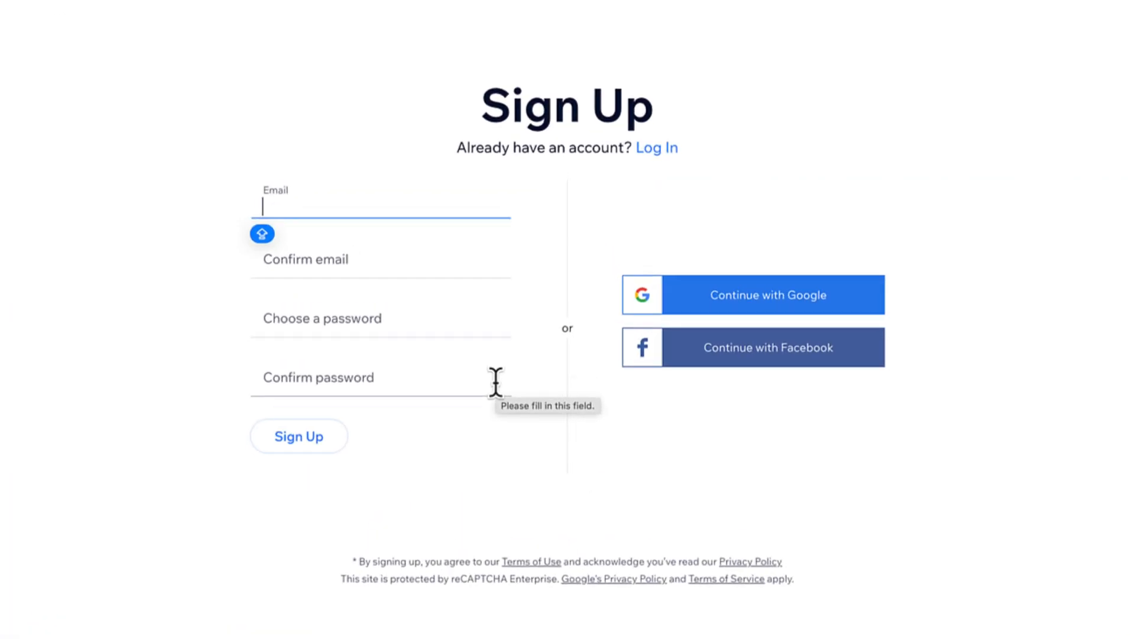
{"action": "left_click", "coordinate": [691, 303]}
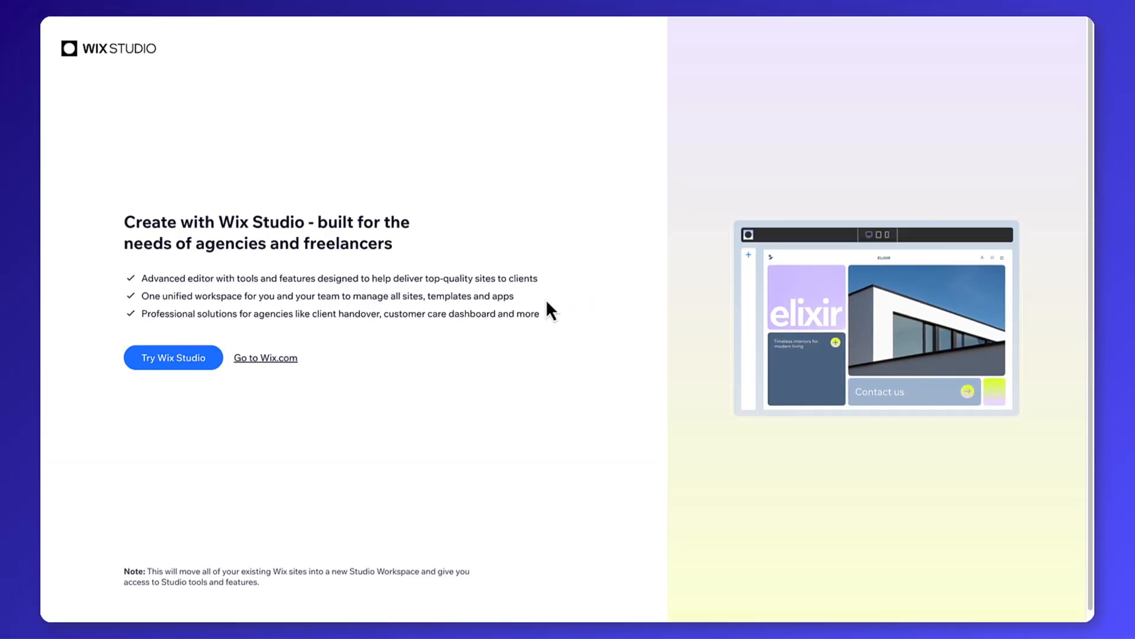
{"action": "left_click", "coordinate": [214, 365]}
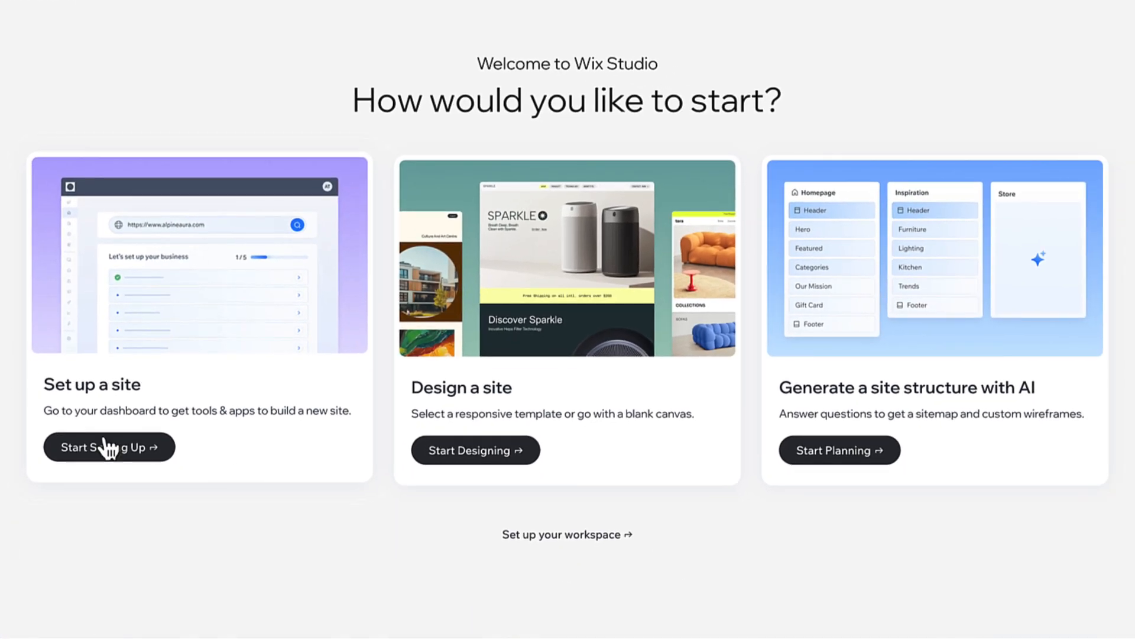
{"action": "left_click", "coordinate": [473, 456]}
{"action": "mouse_move", "coordinate": [474, 456]}
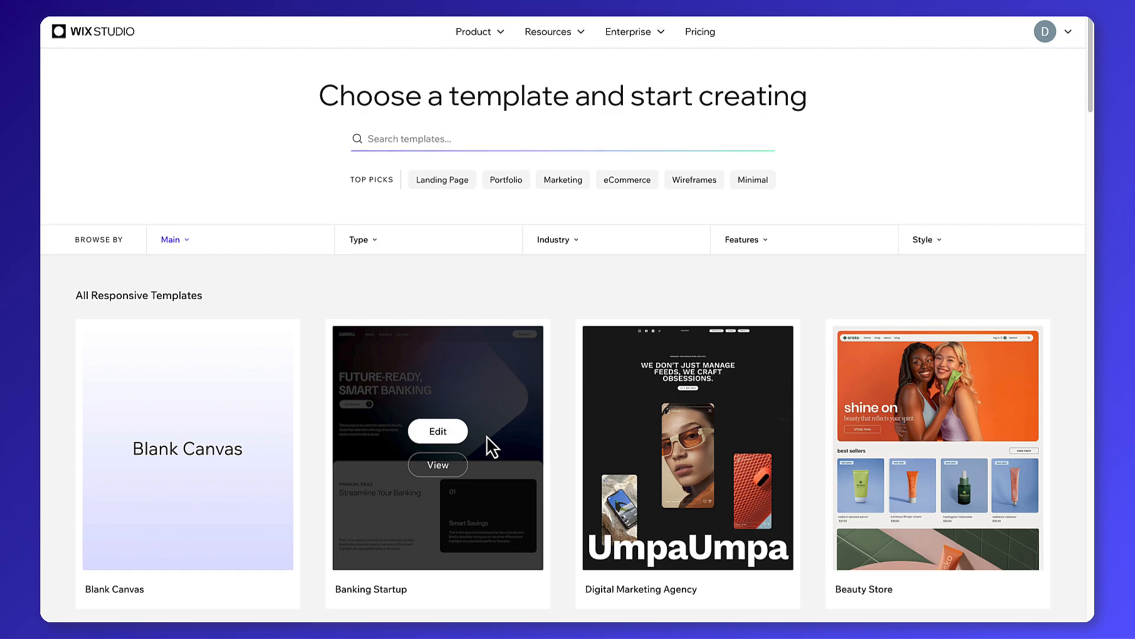
Look through the responsive templates and the Main, Type, Industry, Features and Style filter options.
{"action": "scroll", "coordinate": [572, 290], "scroll_direction": "down", "scroll_amount": 8}
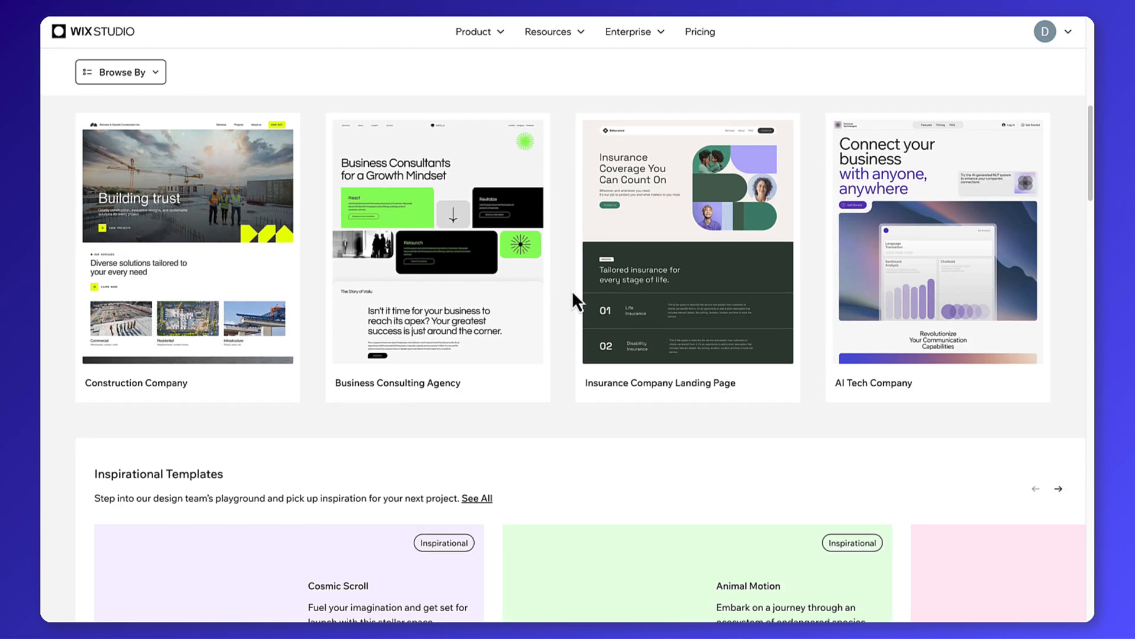
{"action": "scroll", "coordinate": [573, 291], "scroll_direction": "down", "scroll_amount": 15}
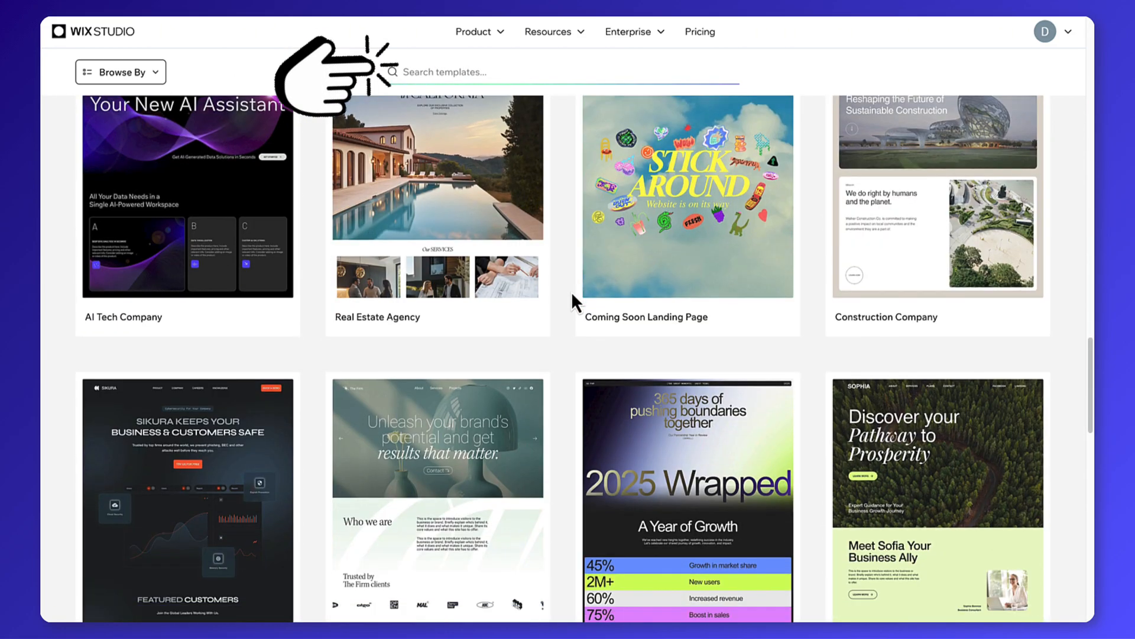
{"action": "scroll", "coordinate": [571, 292], "scroll_direction": "up", "scroll_amount": 20}
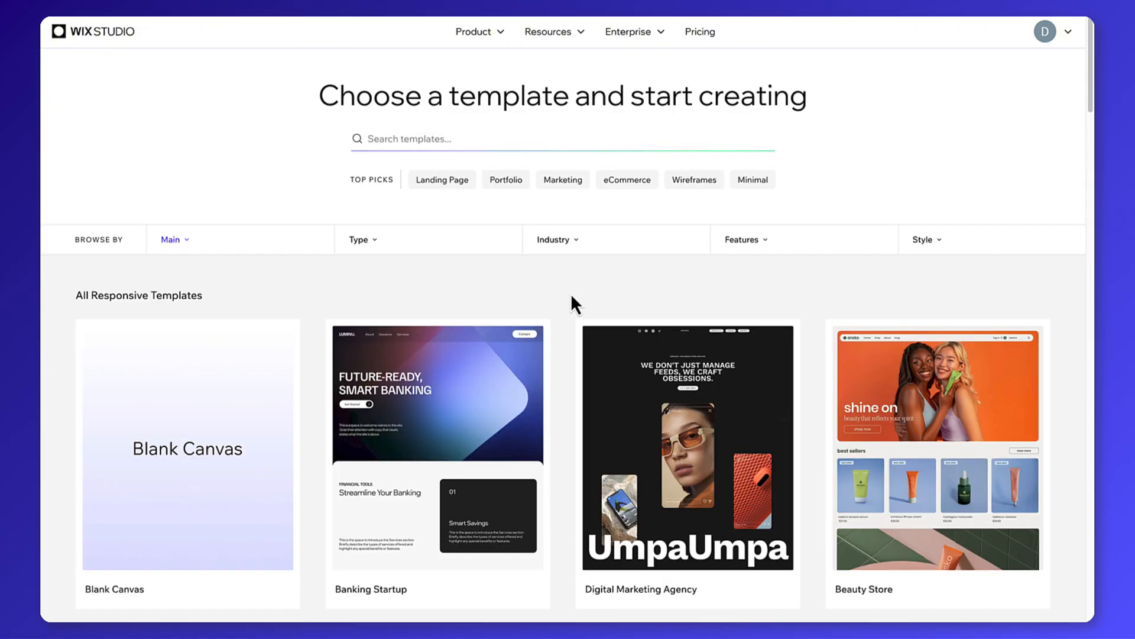
{"action": "left_click", "coordinate": [299, 249]}
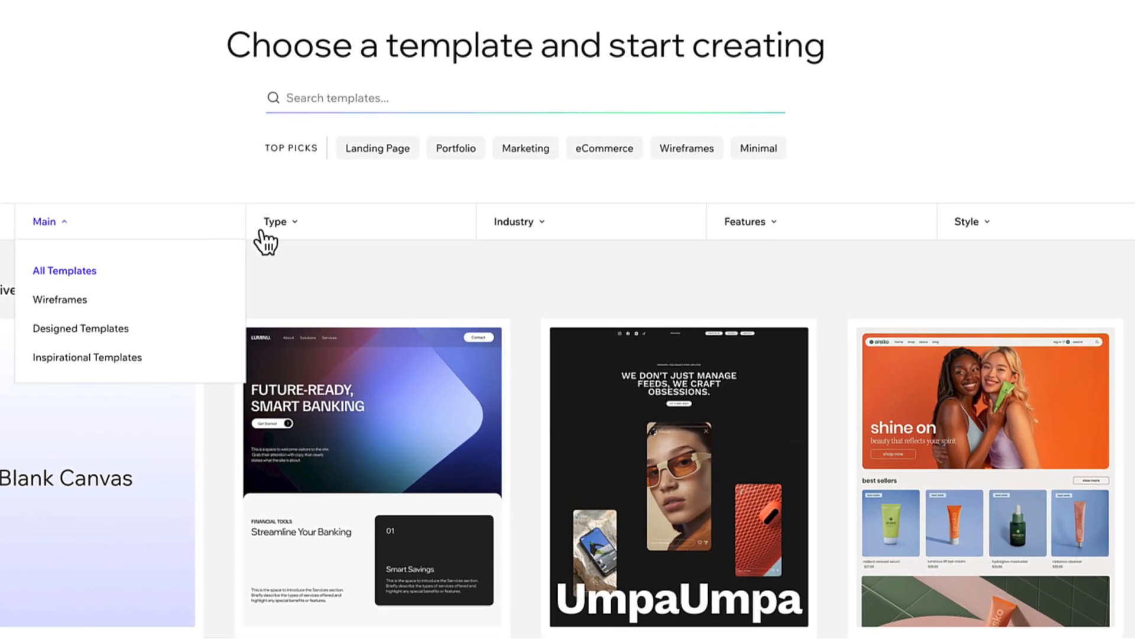
{"action": "left_click", "coordinate": [265, 234]}
{"action": "left_click", "coordinate": [515, 234]}
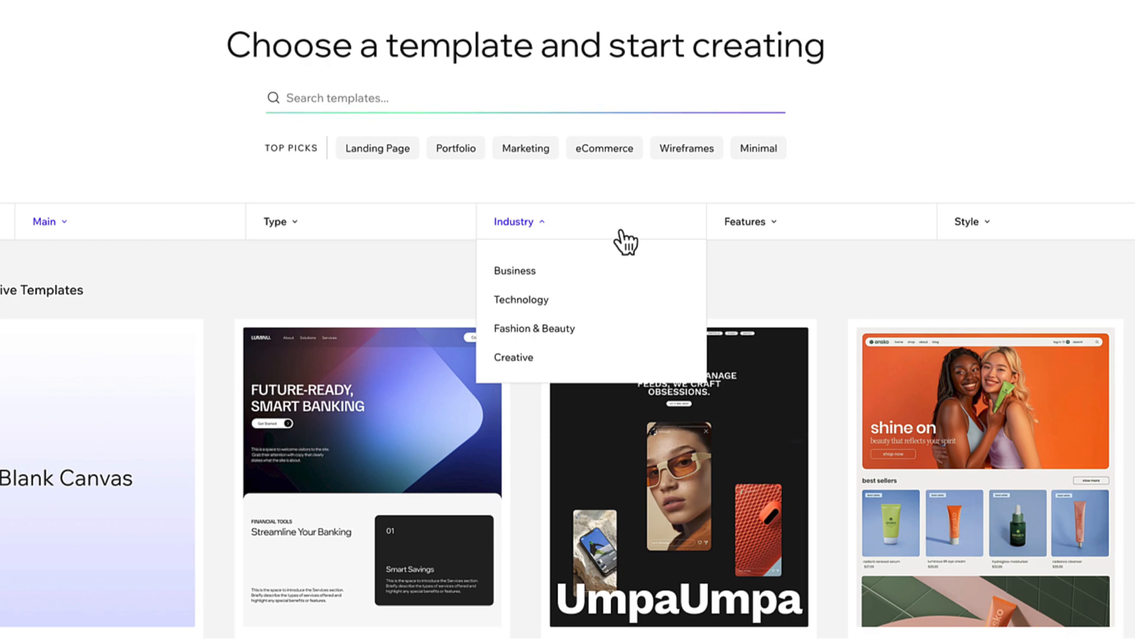
{"action": "left_click", "coordinate": [841, 233]}
{"action": "left_click", "coordinate": [981, 233]}
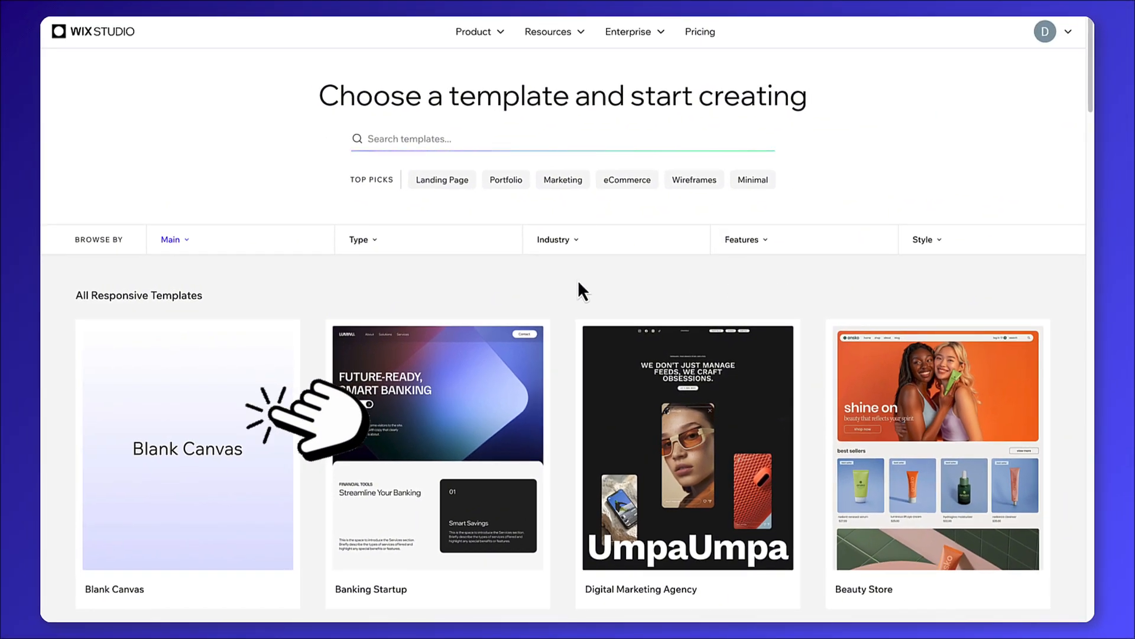
Start a new site from the Blank Canvas template.
{"action": "left_click", "coordinate": [203, 449]}
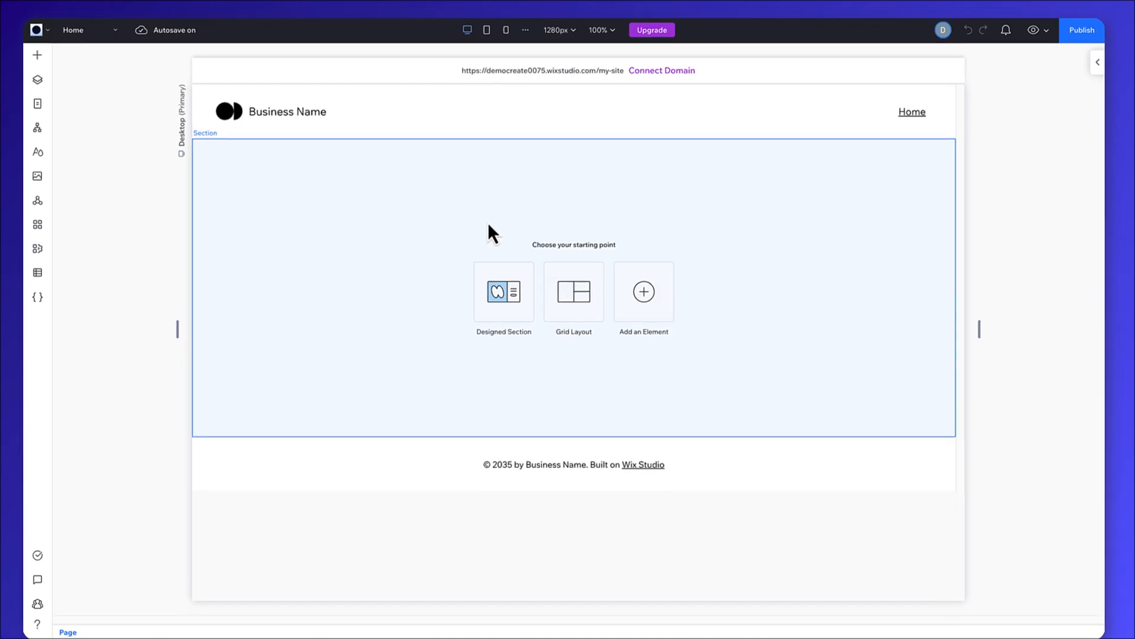
Select the page's header, middle section and footer in turn to examine their settings, ending on the middle section.
{"action": "left_click", "coordinate": [535, 109]}
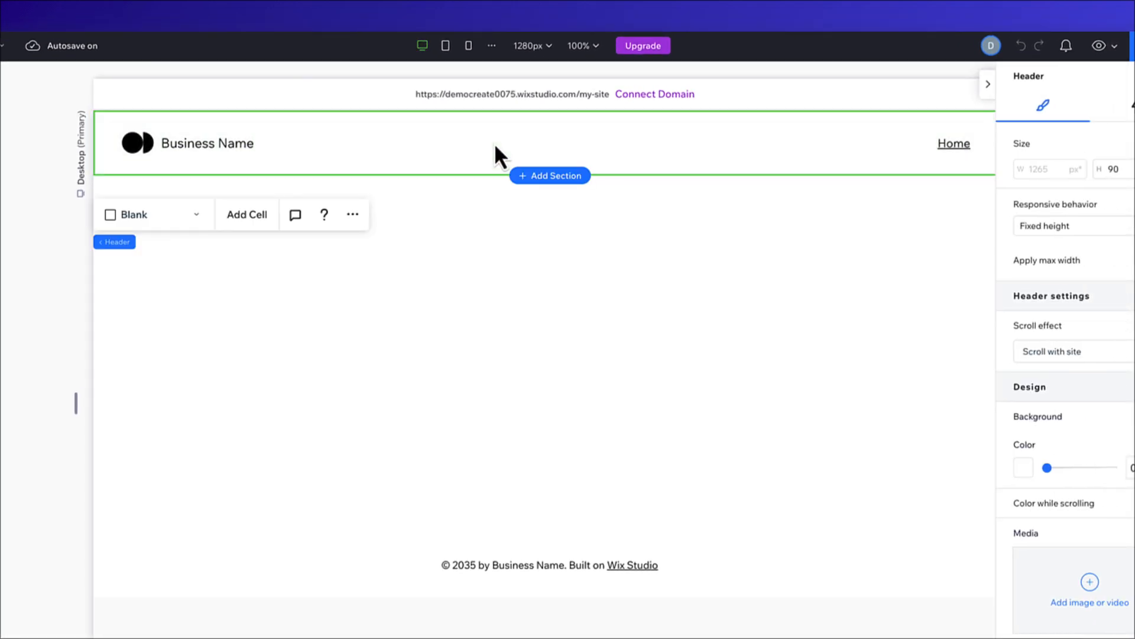
{"action": "left_click", "coordinate": [404, 351]}
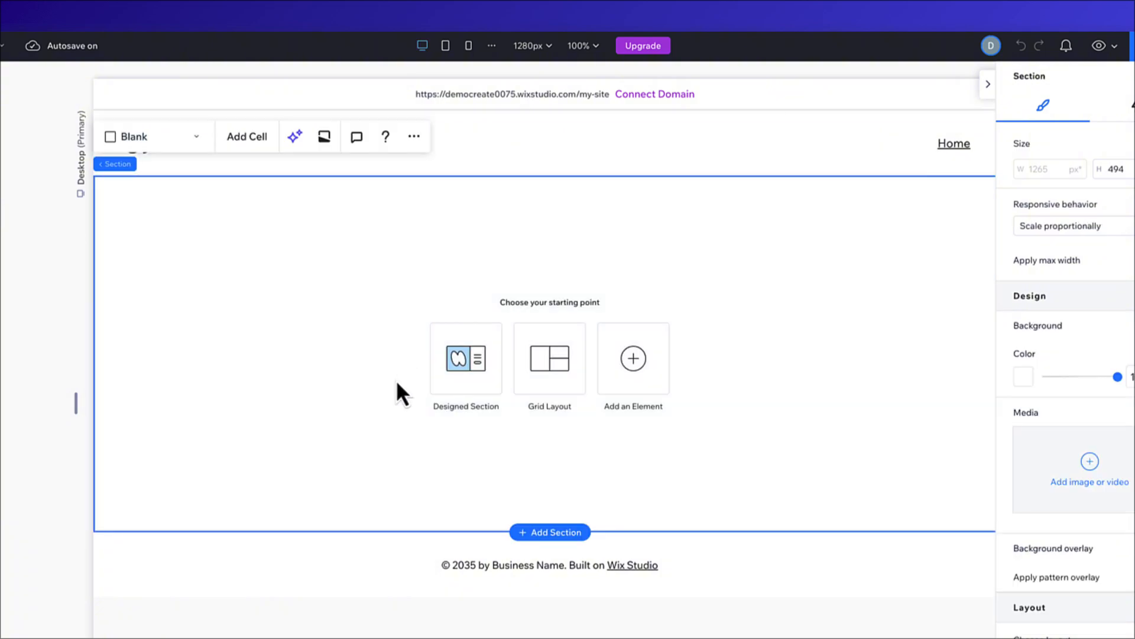
{"action": "left_click", "coordinate": [344, 590]}
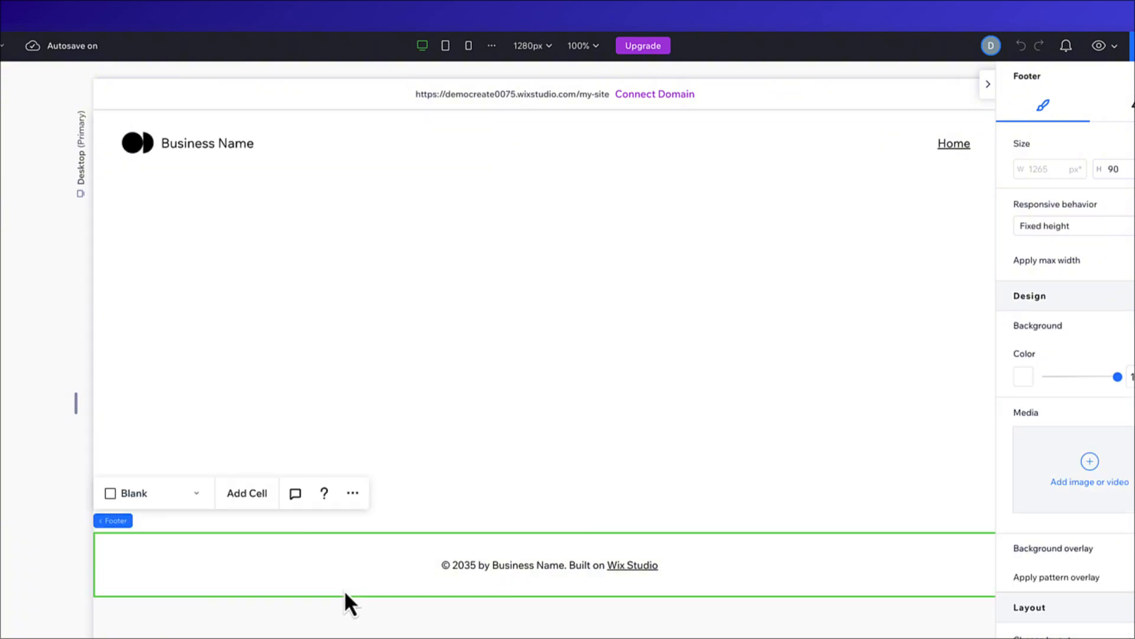
{"action": "left_click", "coordinate": [346, 277]}
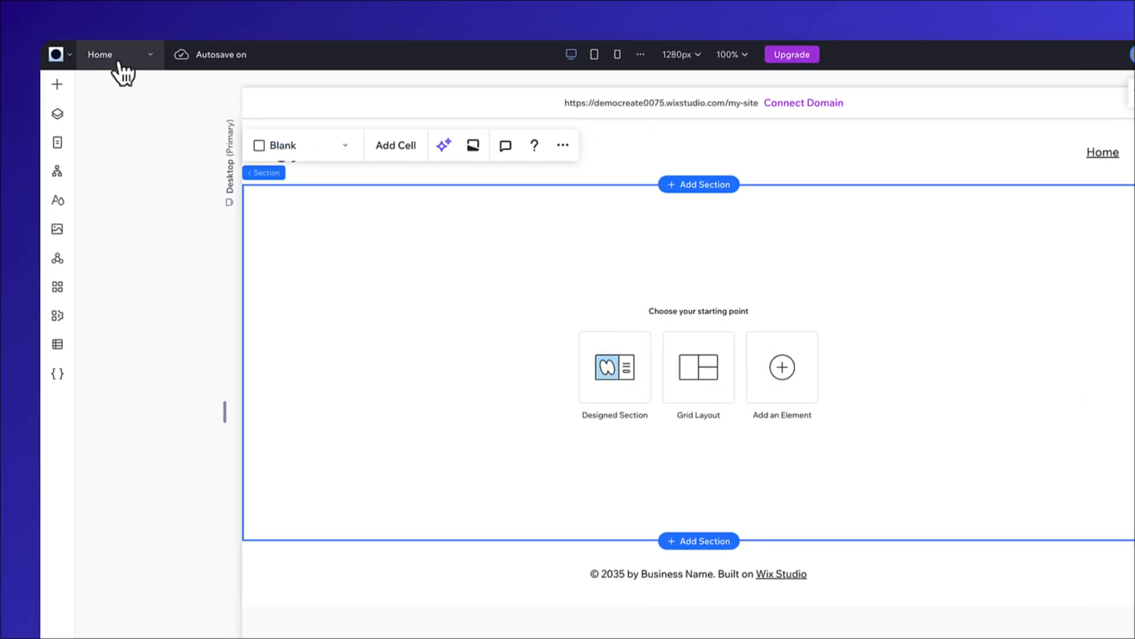
Check which pages the site has, and view the Home page at the Tablet and Mobile breakpoints before returning to Desktop.
{"action": "left_click", "coordinate": [121, 59]}
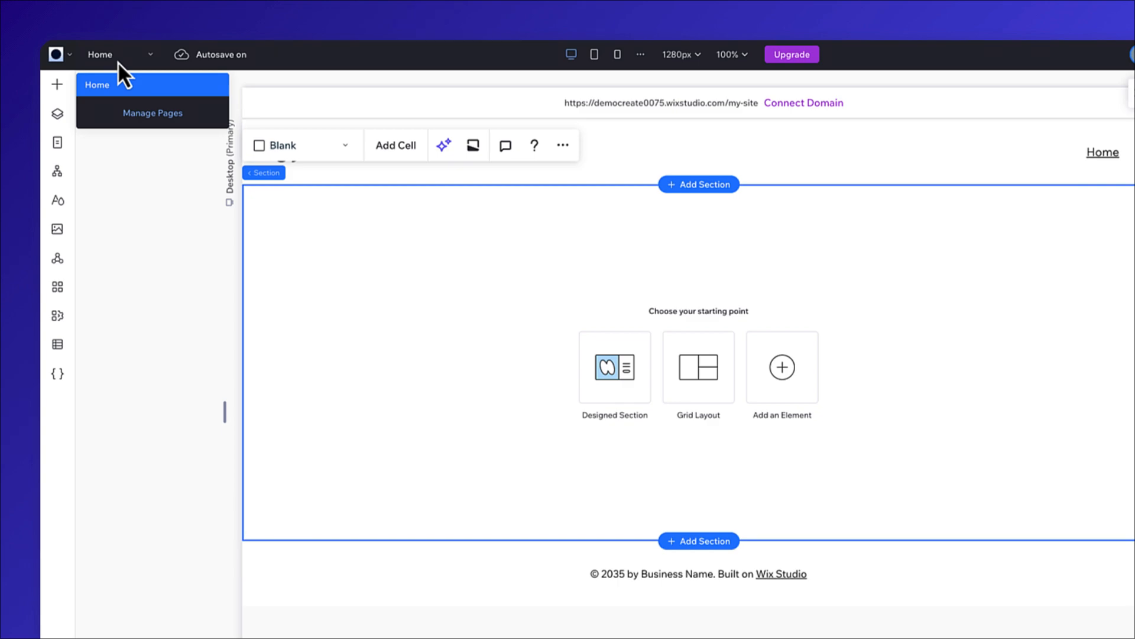
{"action": "left_click", "coordinate": [118, 62]}
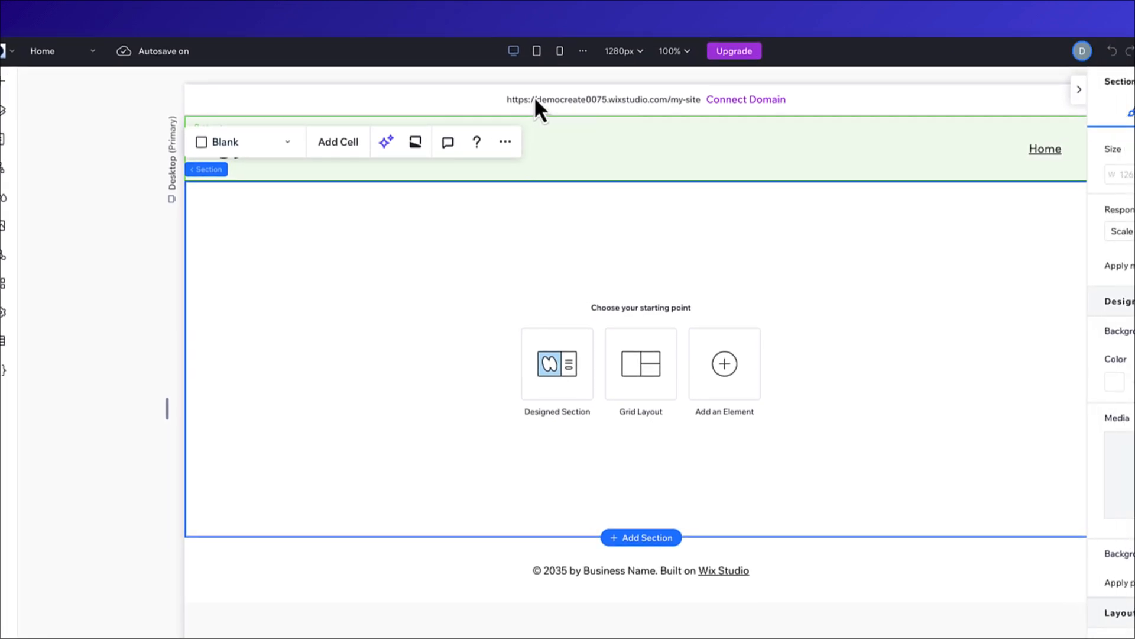
{"action": "left_click", "coordinate": [445, 53]}
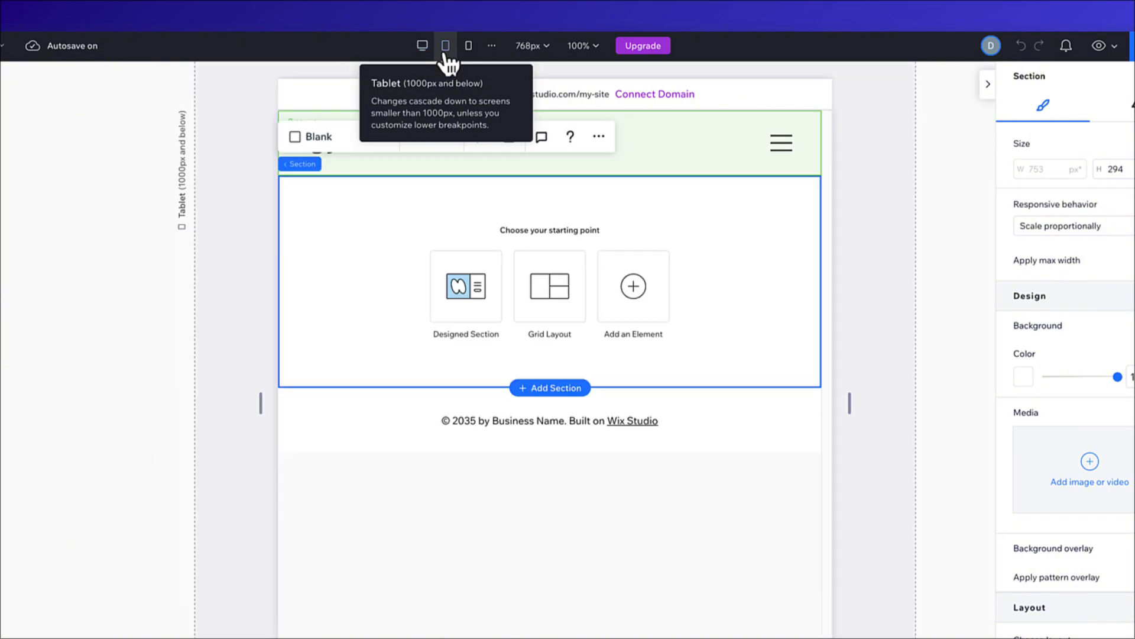
{"action": "left_click", "coordinate": [468, 52]}
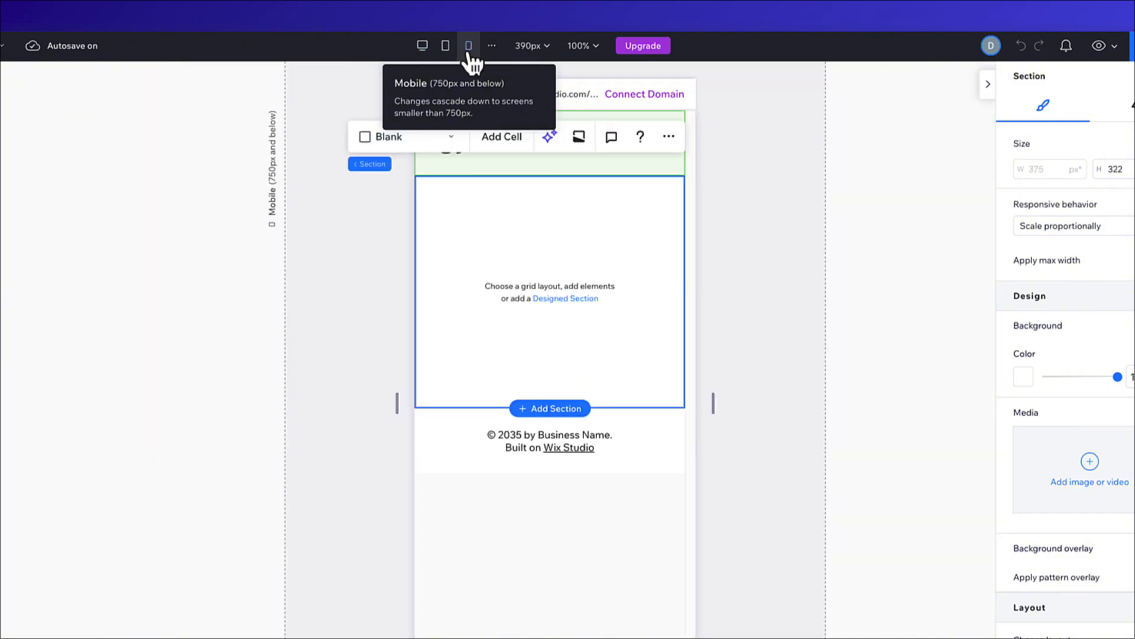
{"action": "left_click", "coordinate": [419, 51]}
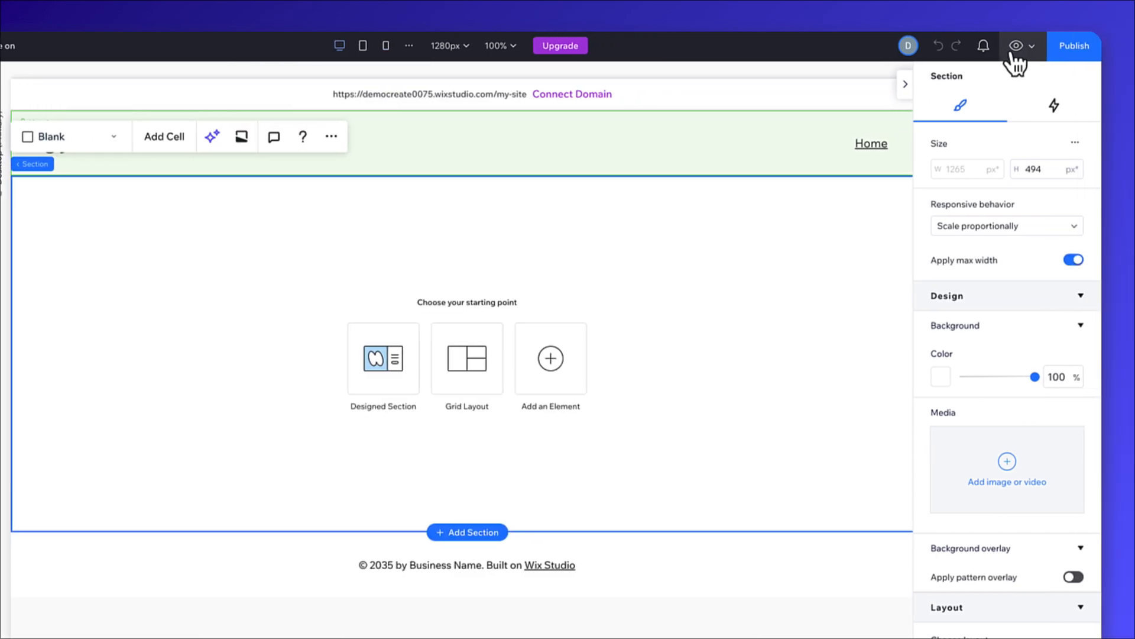
Preview the site and return to editing, and view the domain options for publishing without saving a domain.
{"action": "left_click", "coordinate": [1014, 48]}
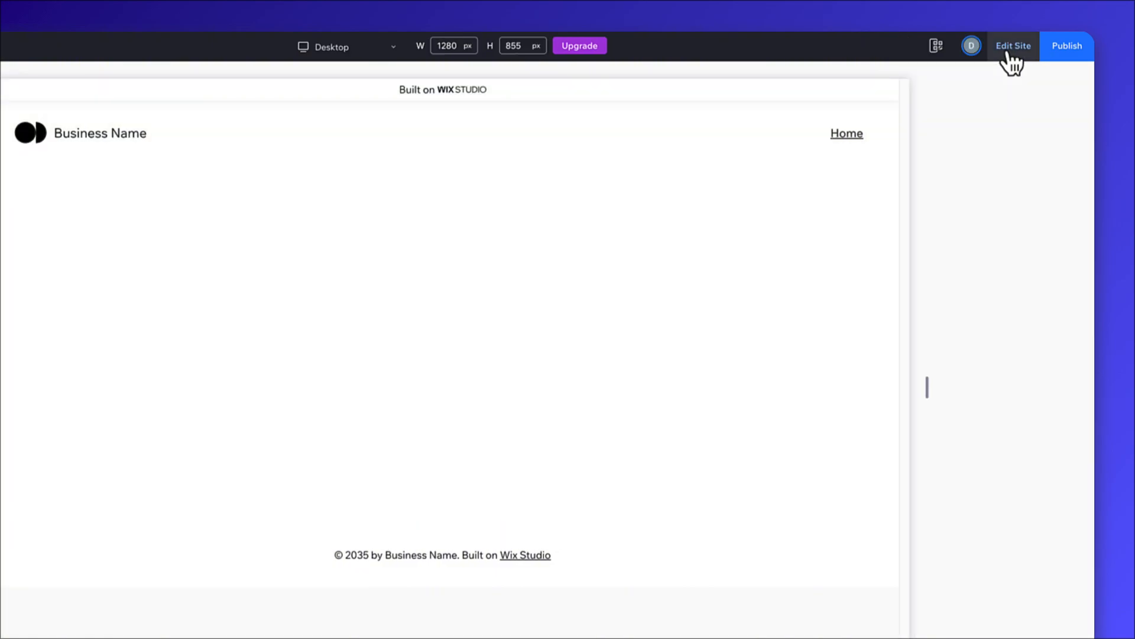
{"action": "left_click", "coordinate": [1011, 52]}
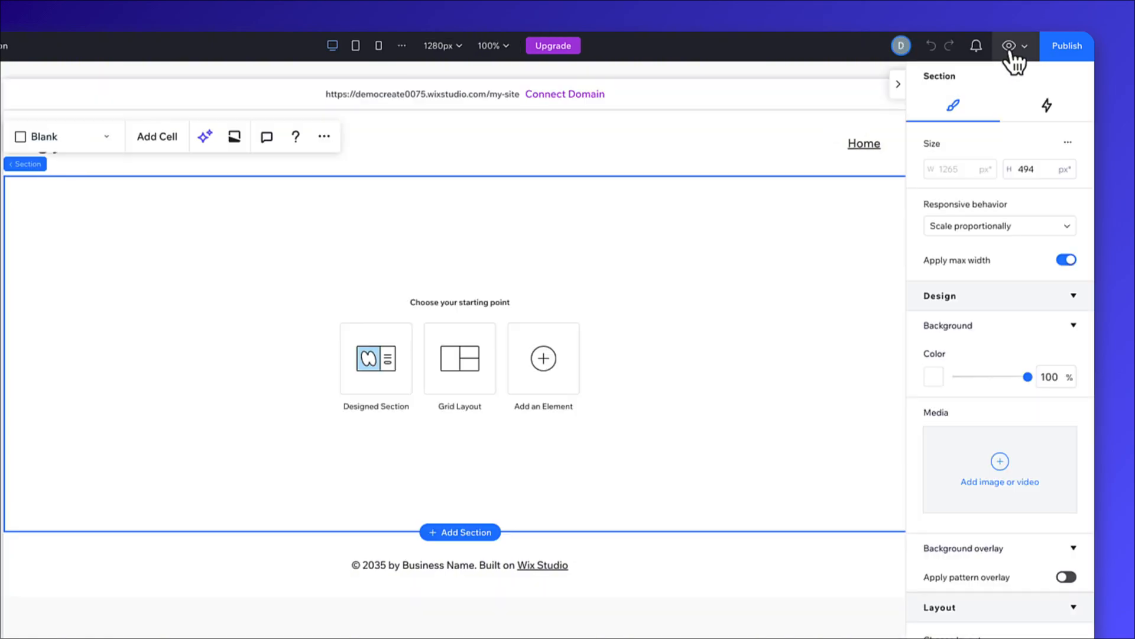
{"action": "left_click", "coordinate": [1063, 54]}
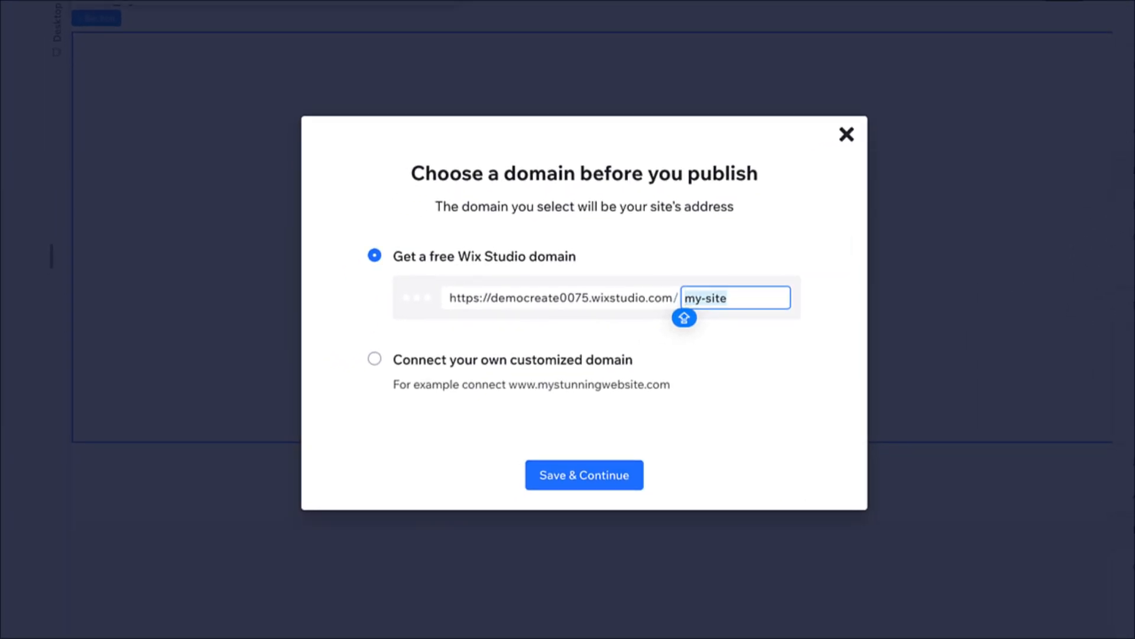
{"action": "left_click", "coordinate": [846, 135]}
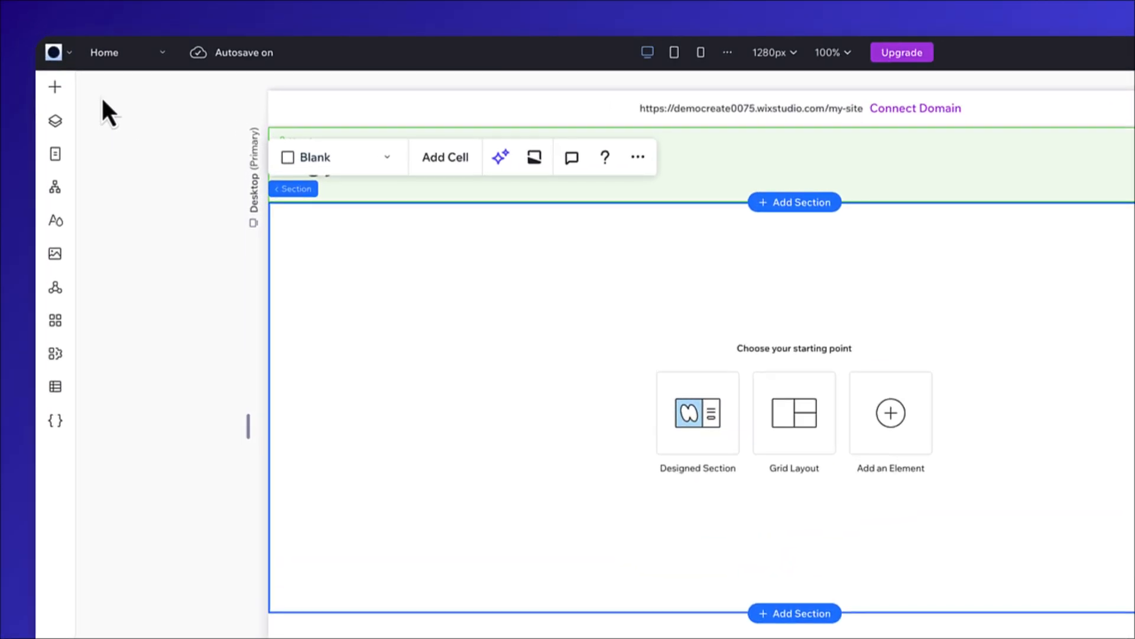
Examine the elements available to add, from Assets, Sections, Design Kits and Wireframes through Containers, Layout Tools, Text and Buttons.
{"action": "left_click", "coordinate": [55, 87]}
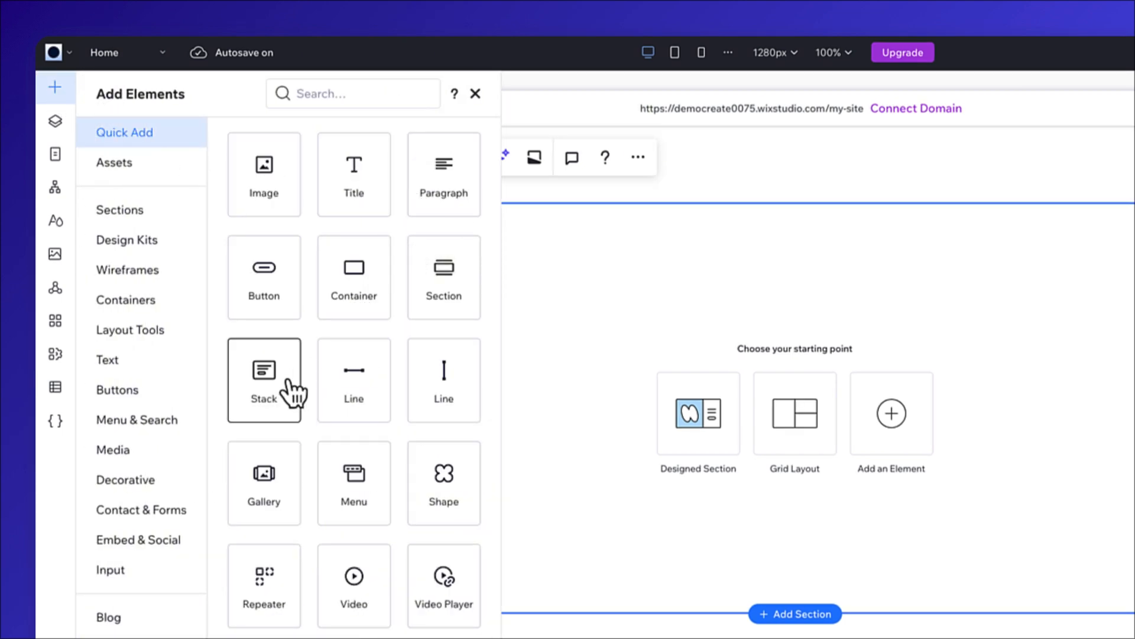
{"action": "left_click", "coordinate": [150, 168]}
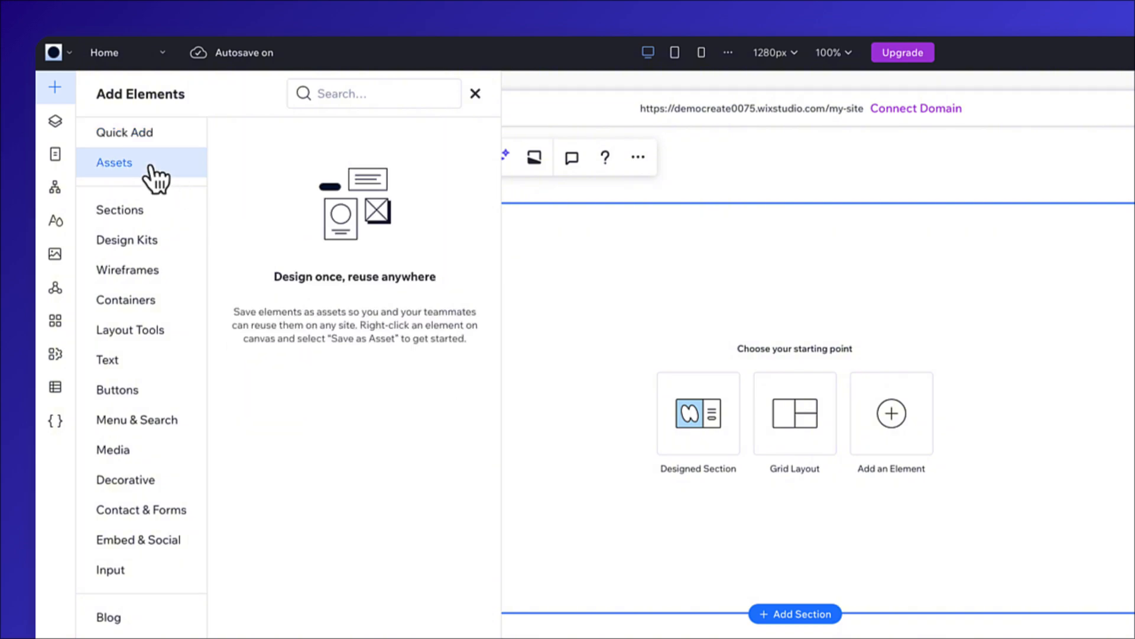
{"action": "left_click", "coordinate": [157, 211]}
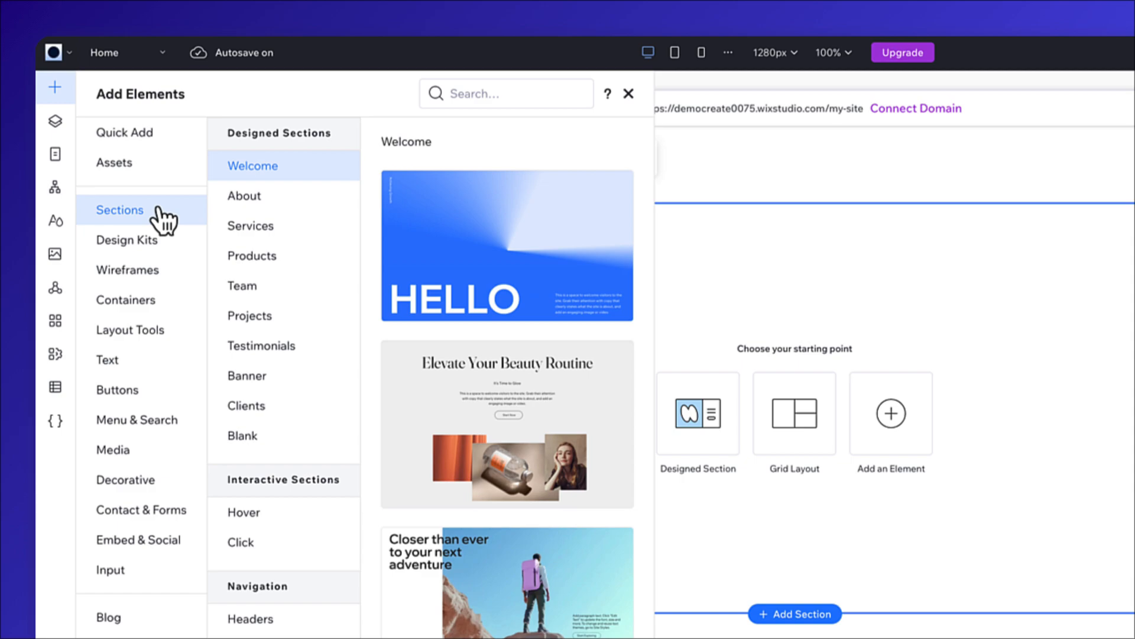
{"action": "left_click", "coordinate": [174, 239]}
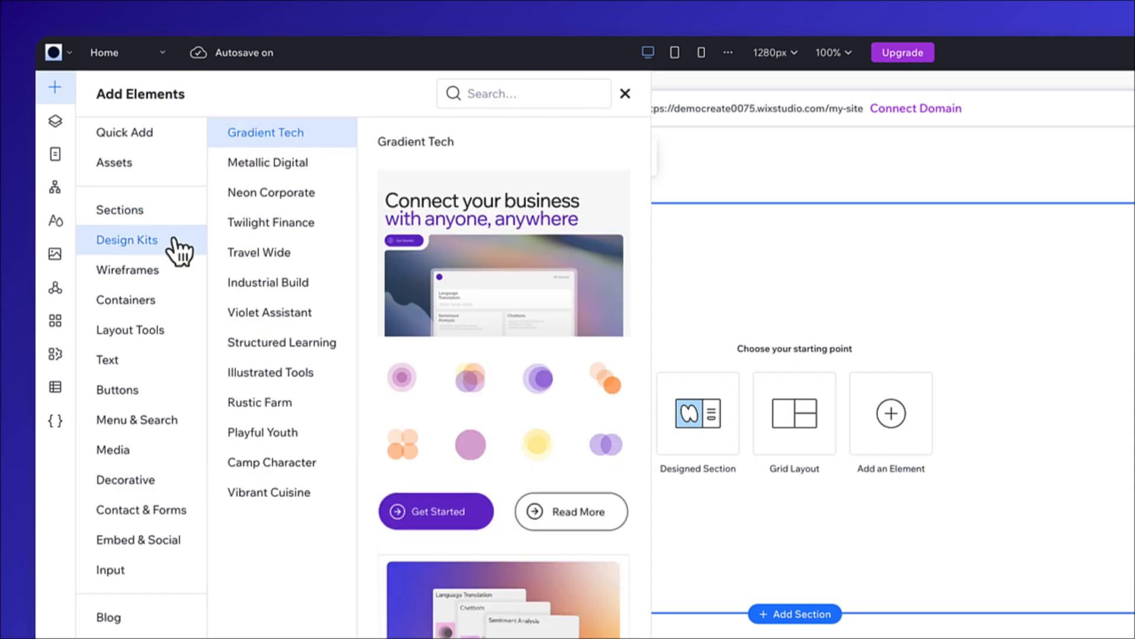
{"action": "left_click", "coordinate": [179, 270]}
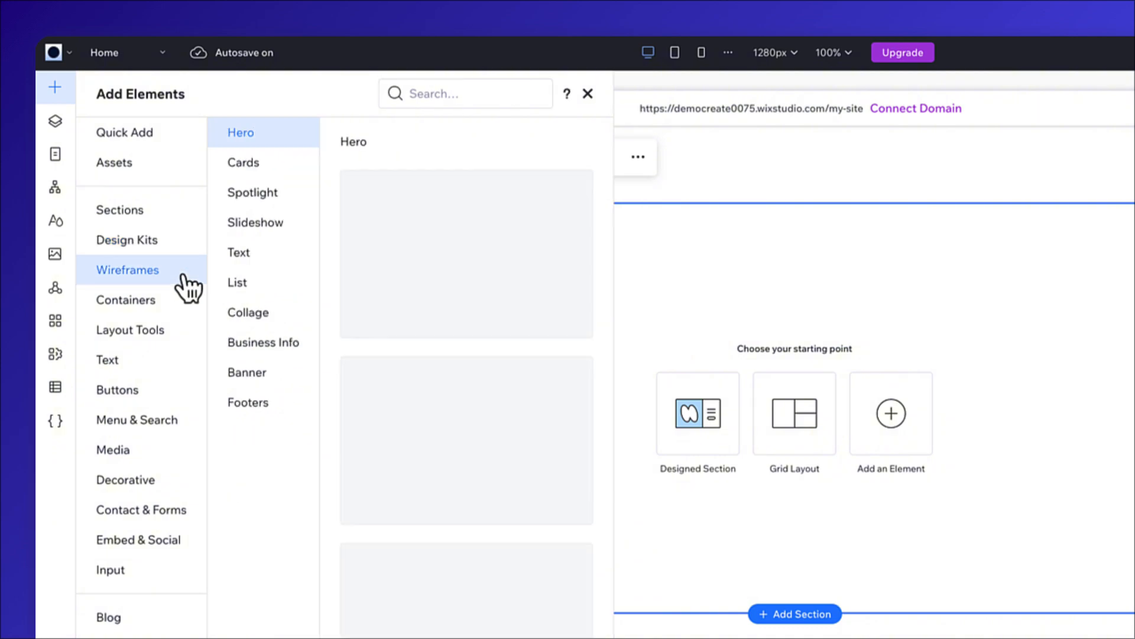
{"action": "left_click", "coordinate": [181, 300]}
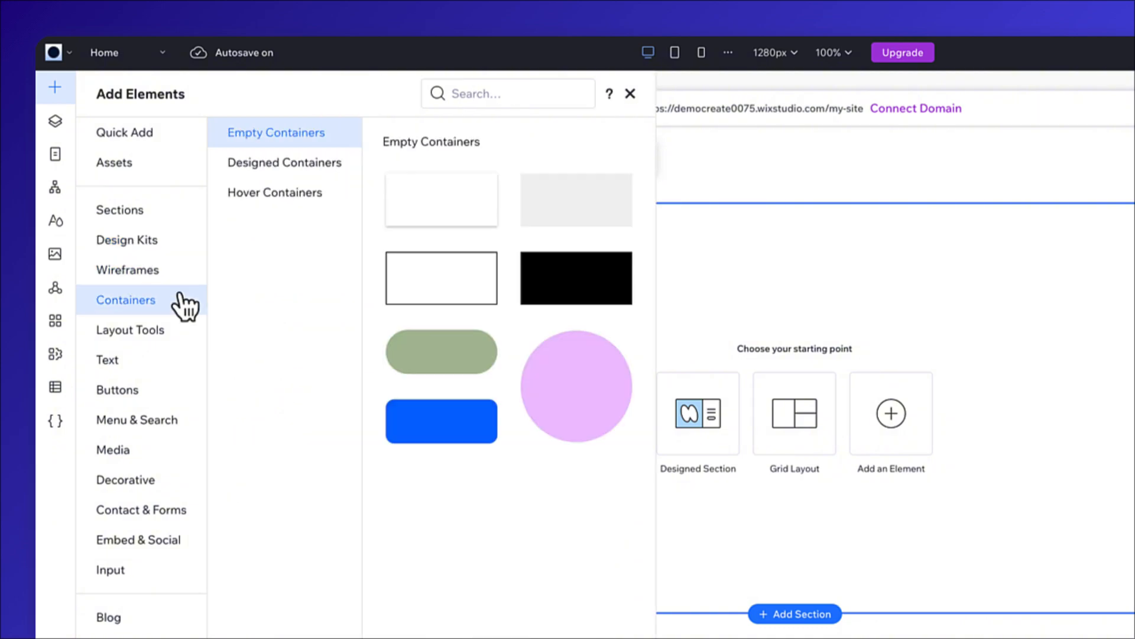
{"action": "left_click", "coordinate": [182, 329]}
{"action": "left_click", "coordinate": [172, 360]}
{"action": "left_click", "coordinate": [172, 391]}
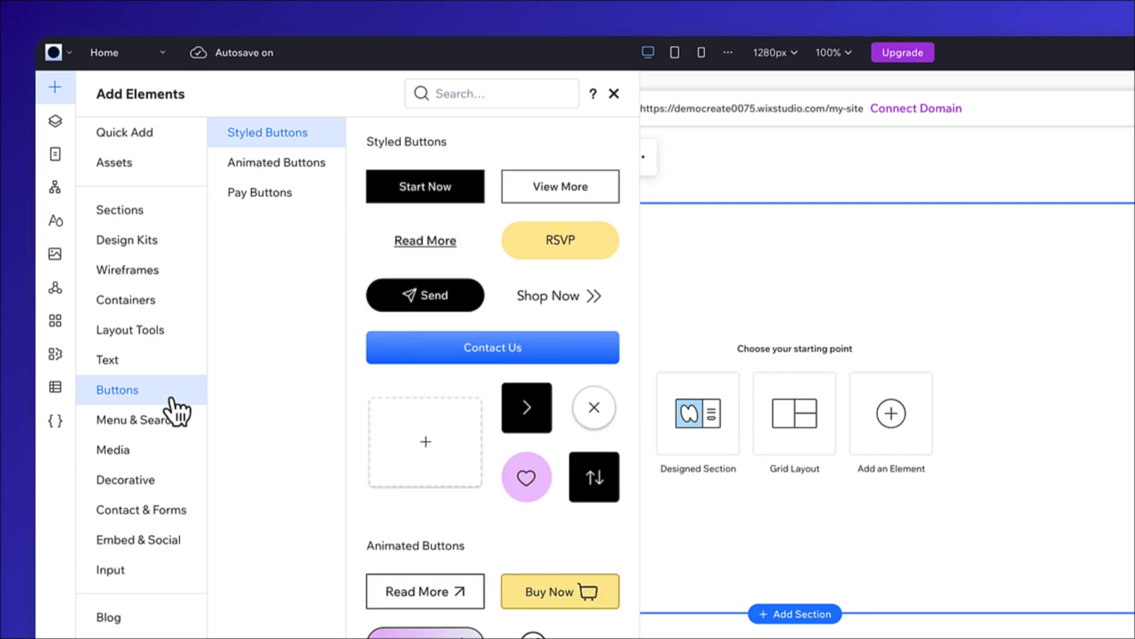
Examine the Home page's layer structure, going through the Header, Section and Footer layers and selecting the Footer.
{"action": "left_click", "coordinate": [55, 121]}
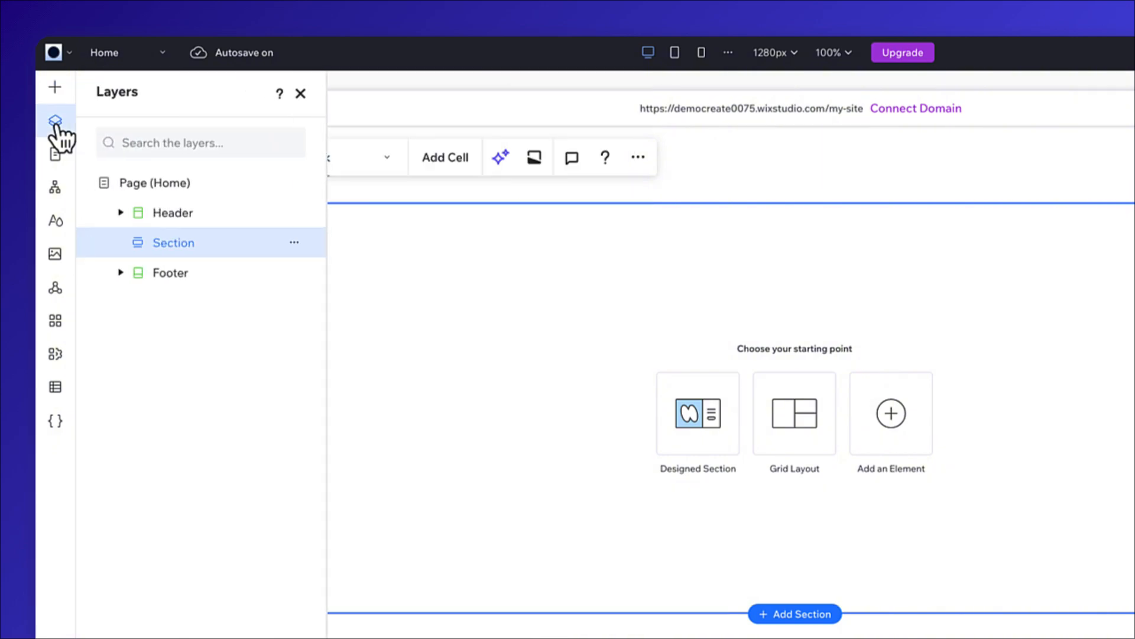
{"action": "left_click", "coordinate": [219, 218]}
{"action": "left_click", "coordinate": [217, 244]}
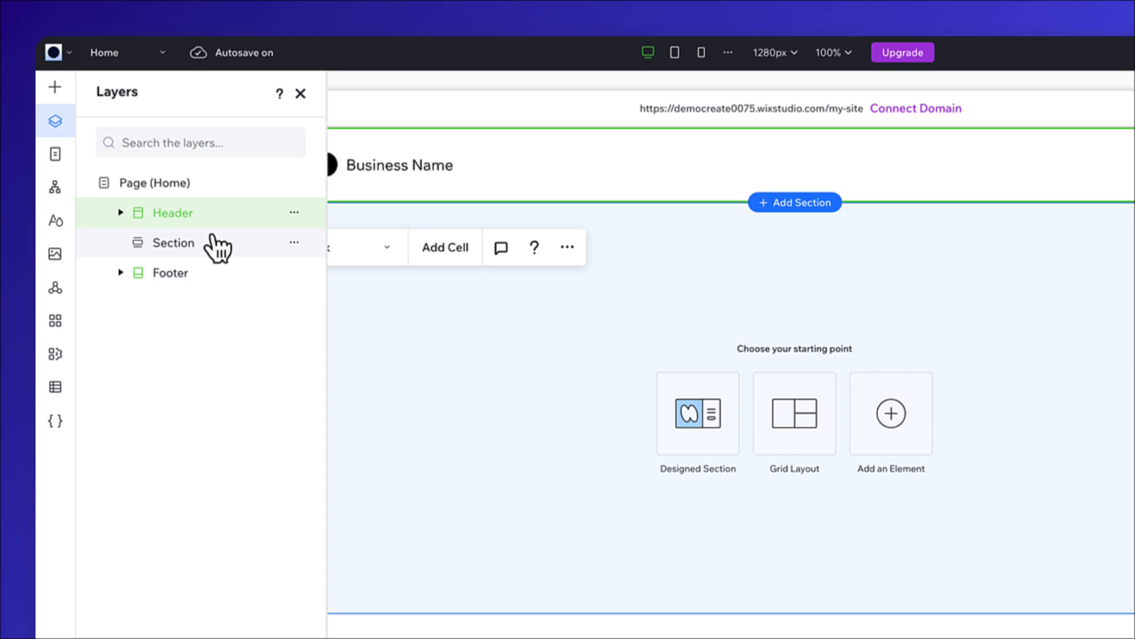
{"action": "left_click", "coordinate": [215, 278]}
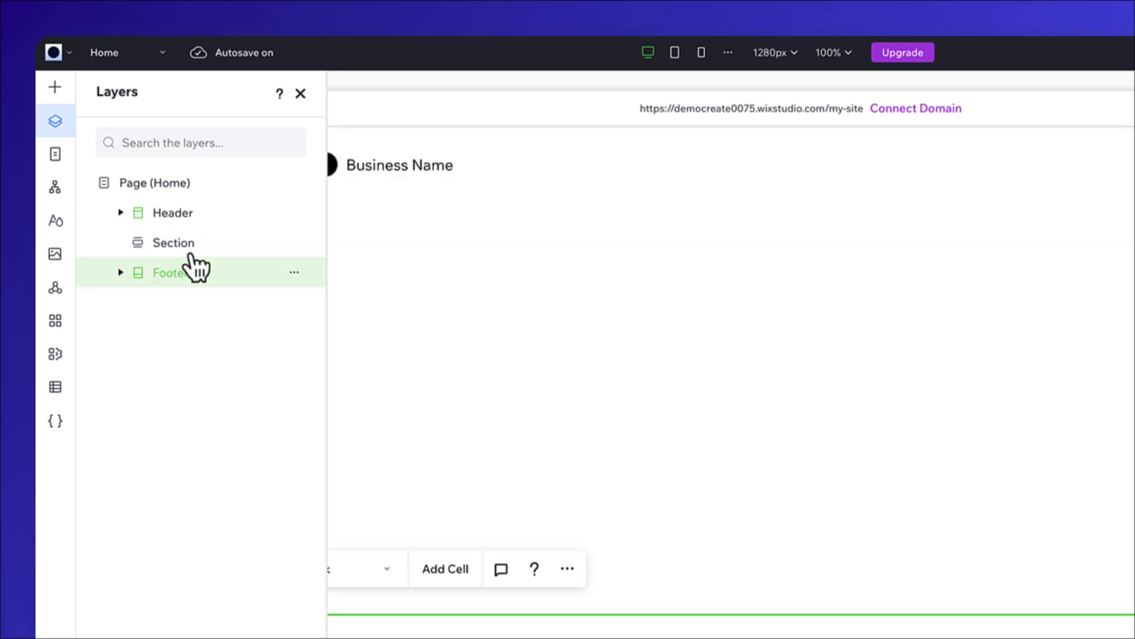
Add a standard blank page to the site's main pages and name it CONTACT.
{"action": "left_click", "coordinate": [55, 155]}
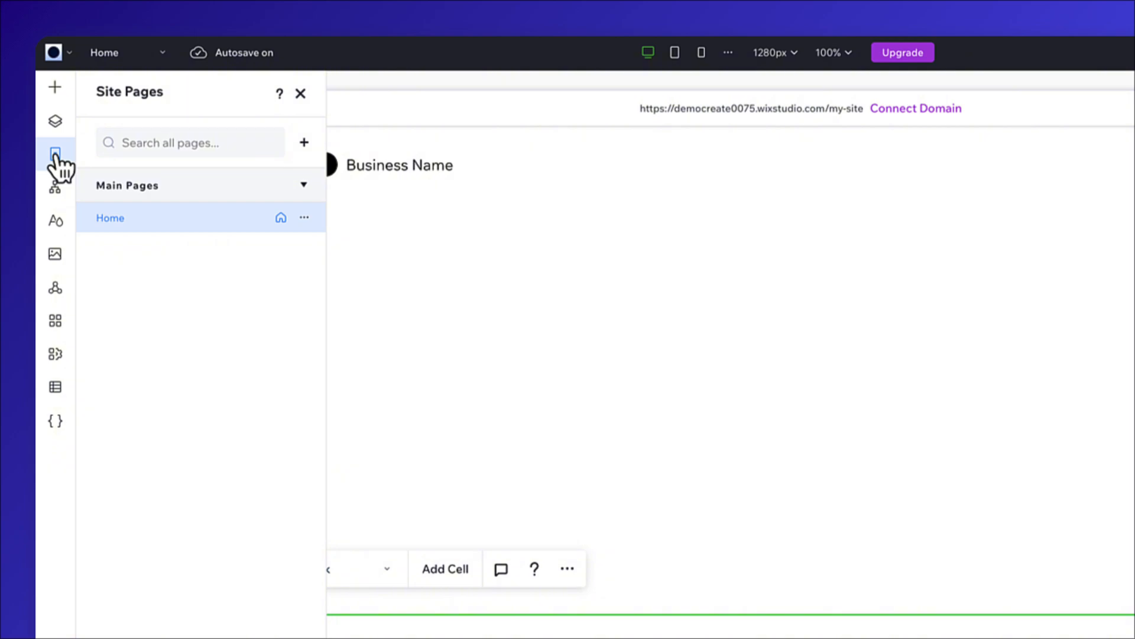
{"action": "left_click", "coordinate": [189, 234]}
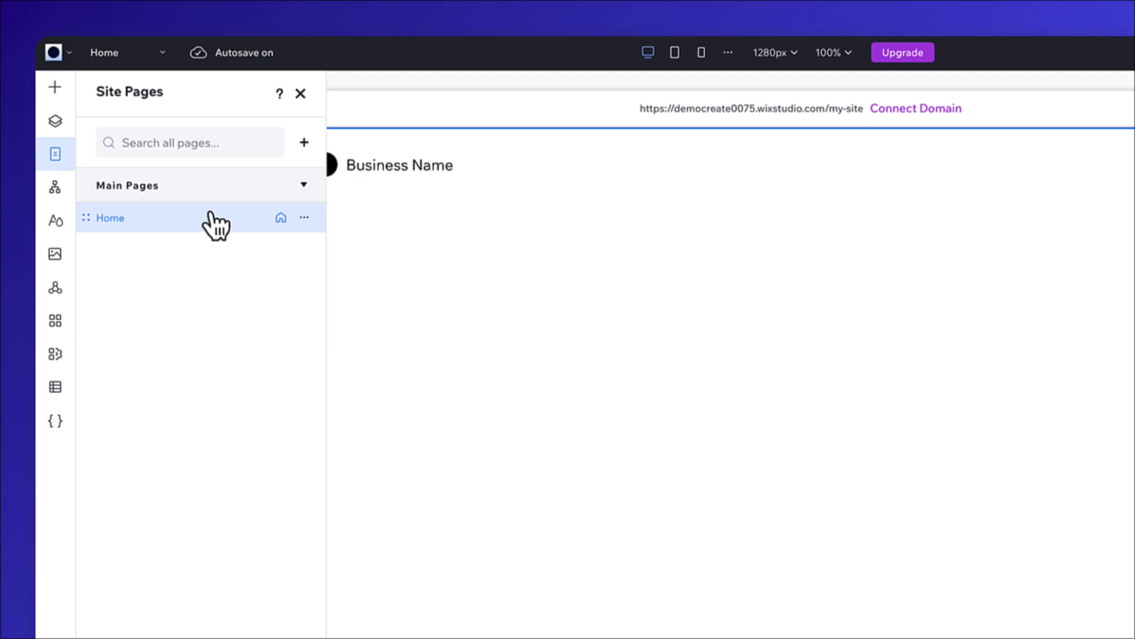
{"action": "left_click", "coordinate": [306, 142]}
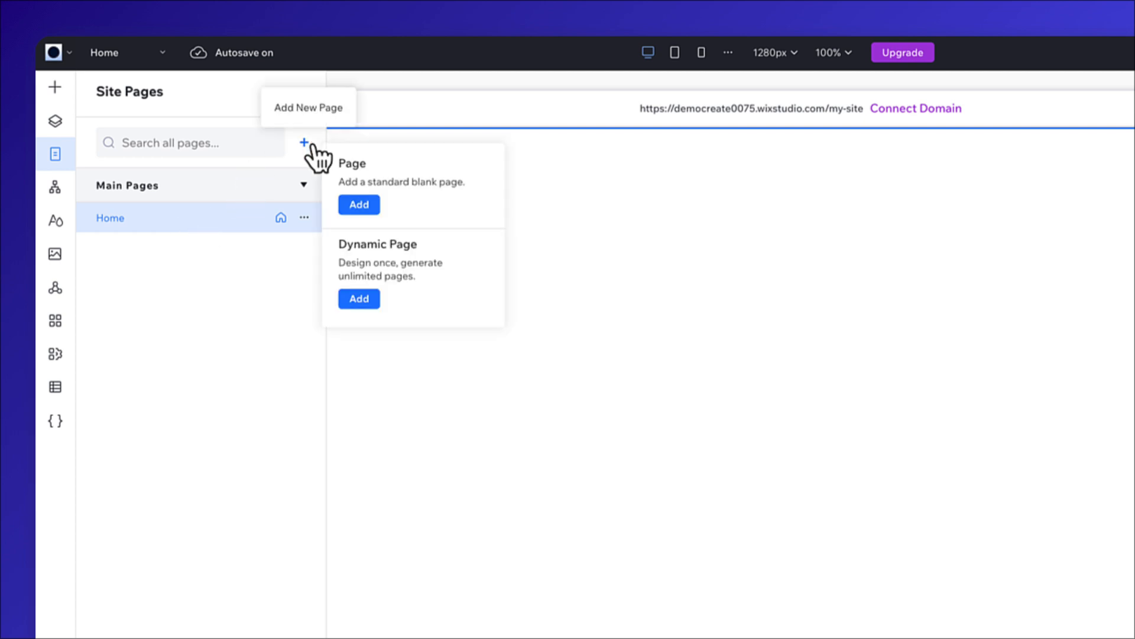
{"action": "left_click", "coordinate": [374, 204]}
{"action": "type", "text": "CONTACT"}
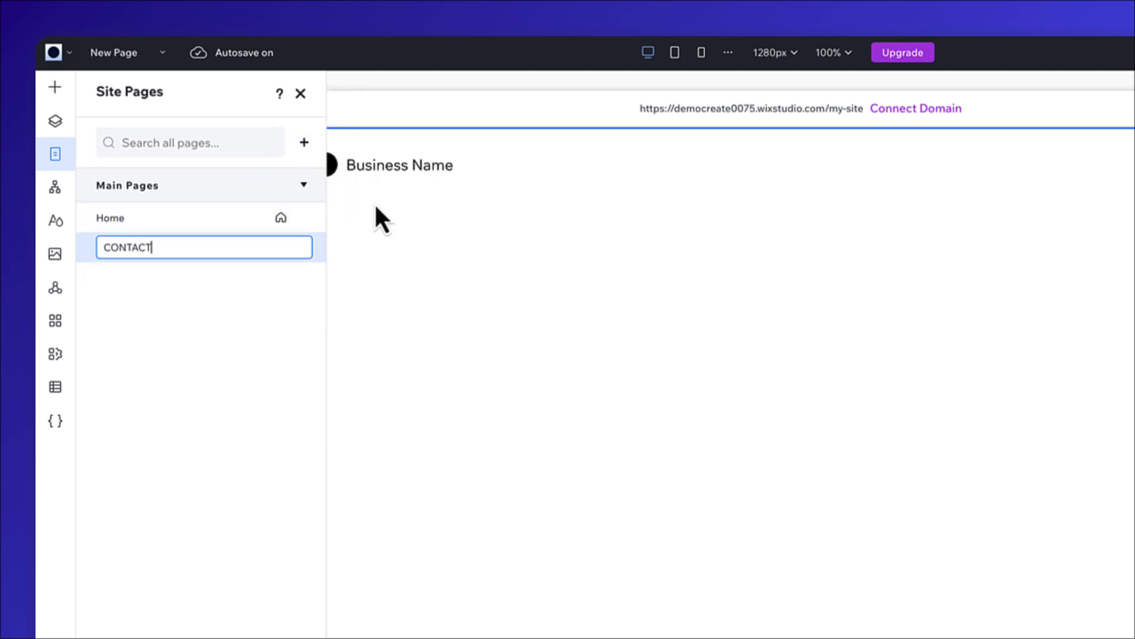
{"action": "key", "text": "Return"}
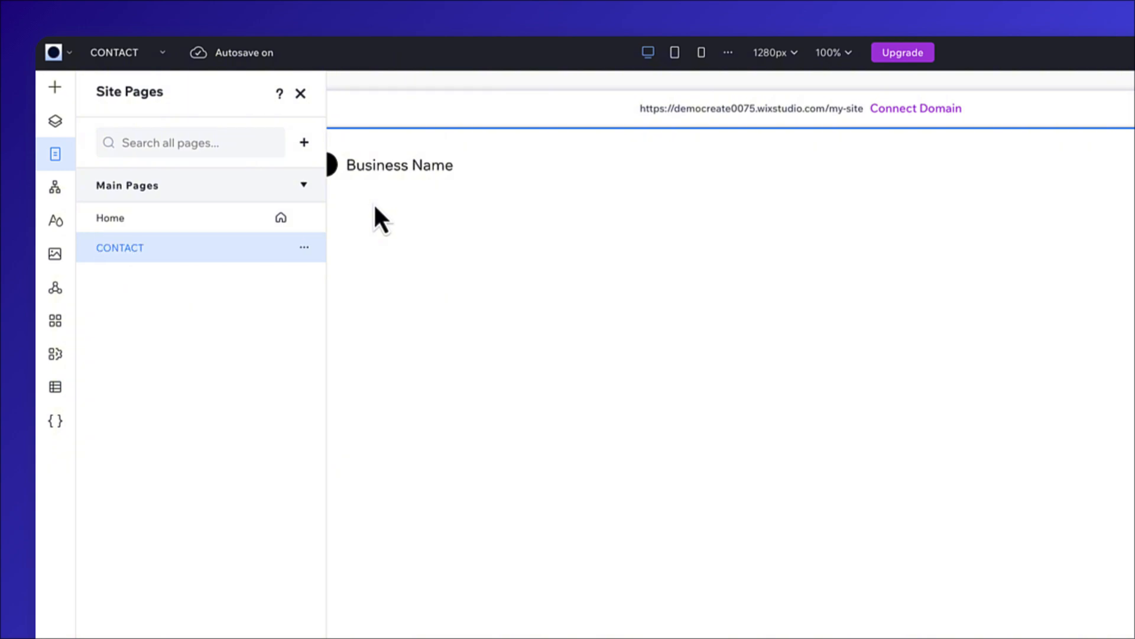
Check the visual sitemap and examine the site styles, covering Colors, Typography, Max width and Page transitions.
{"action": "left_click", "coordinate": [61, 192]}
{"action": "left_click", "coordinate": [56, 225]}
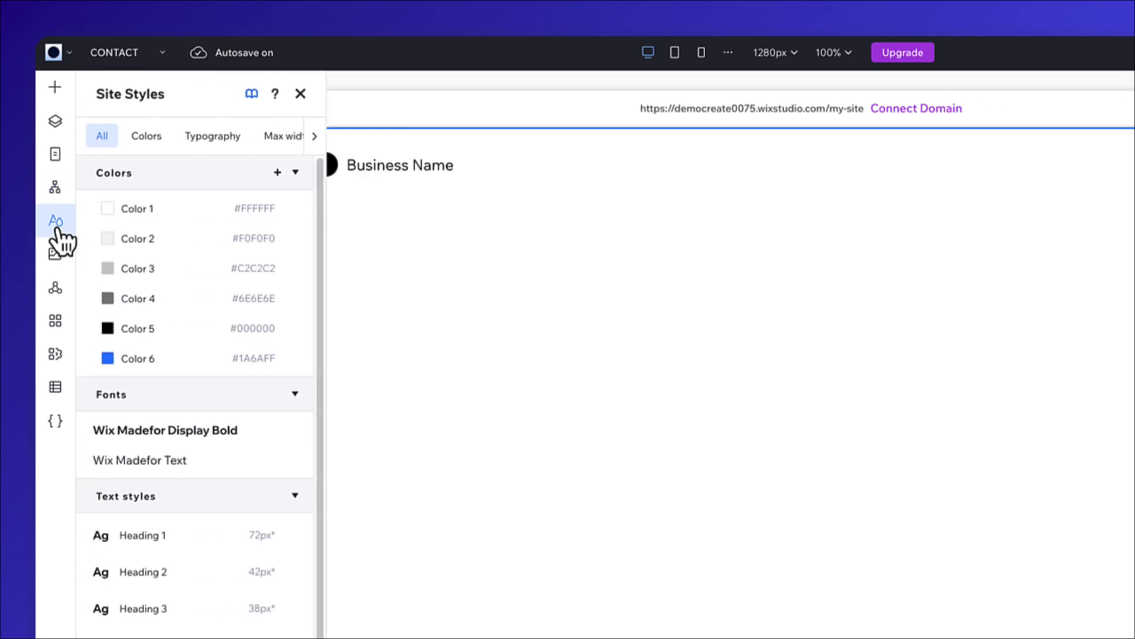
{"action": "left_click", "coordinate": [149, 141]}
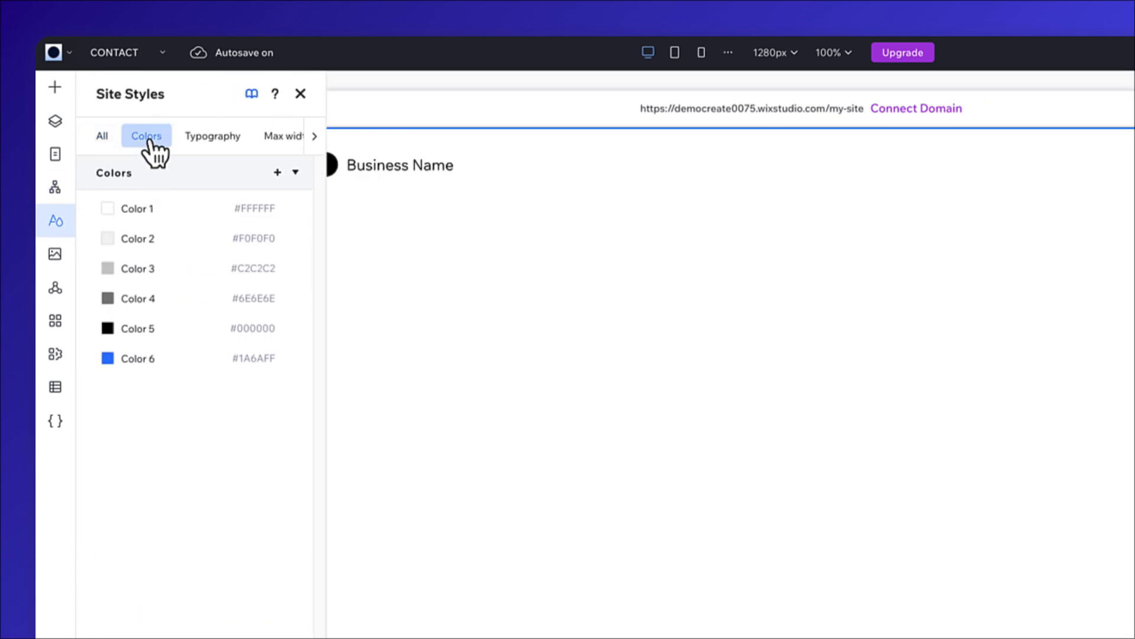
{"action": "left_click", "coordinate": [222, 143]}
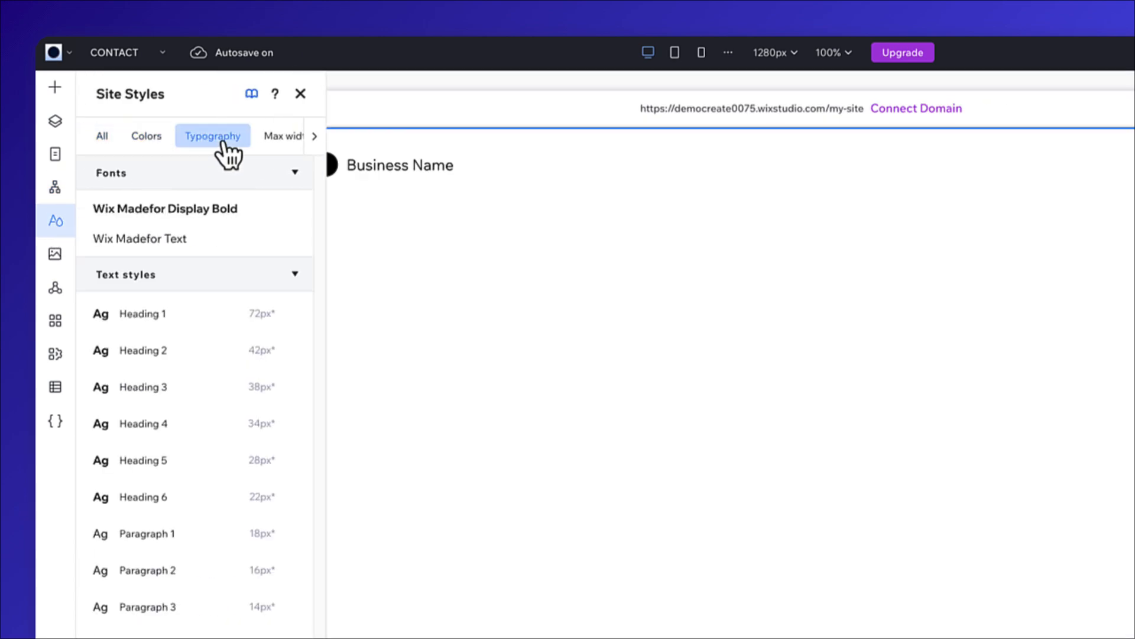
{"action": "left_click", "coordinate": [285, 140]}
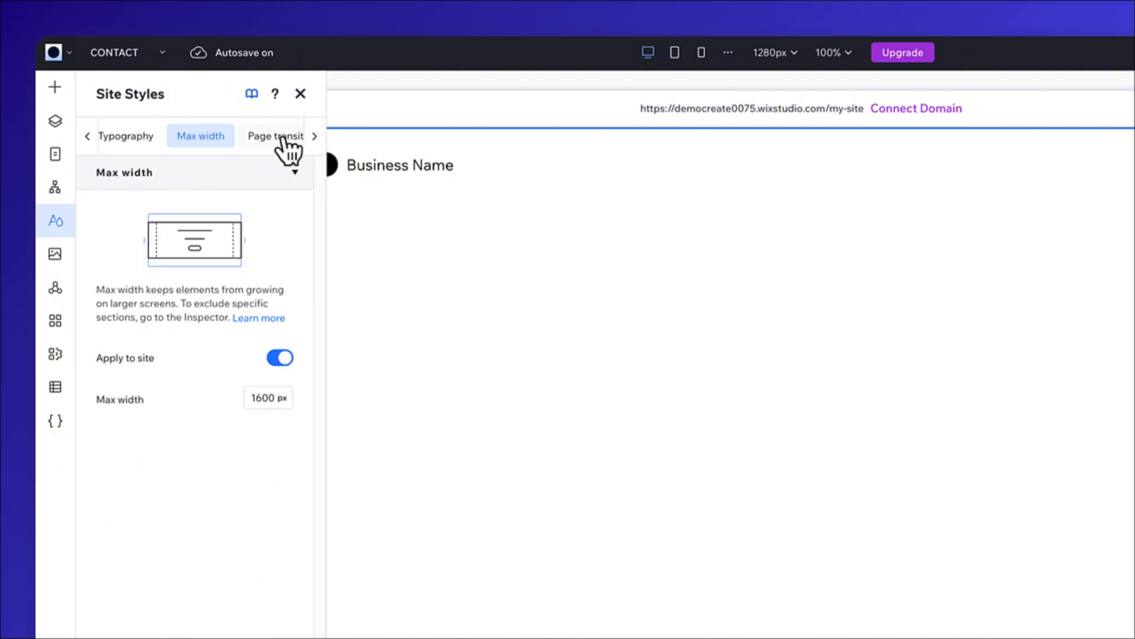
{"action": "left_click", "coordinate": [283, 138]}
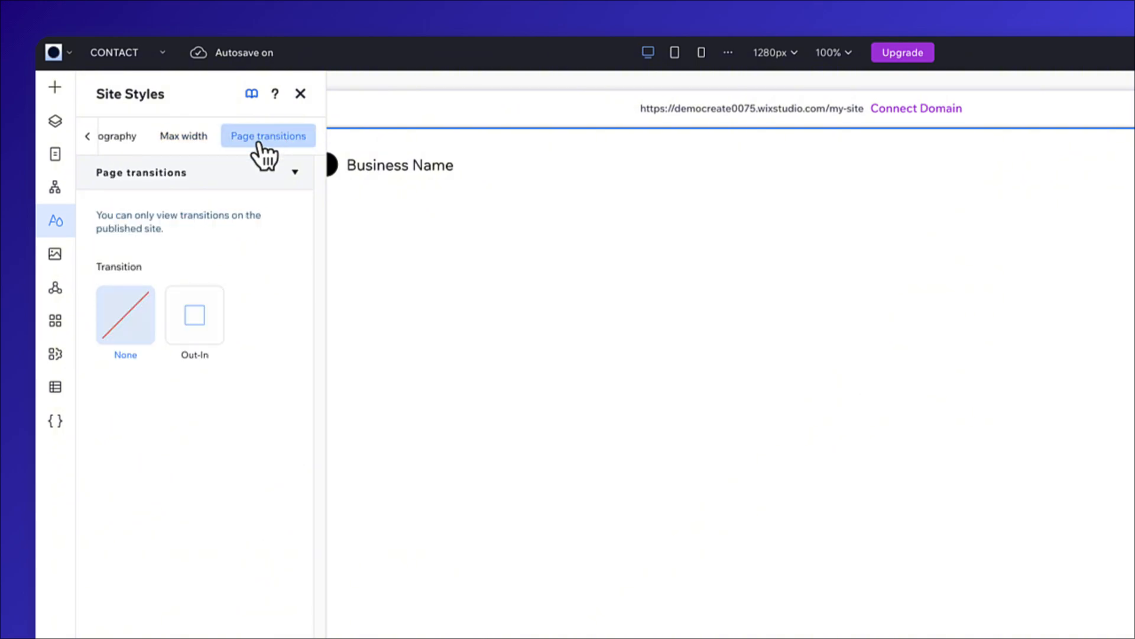
View the Media from Wix image library without choosing a file, and check the site's global sections.
{"action": "left_click", "coordinate": [55, 259]}
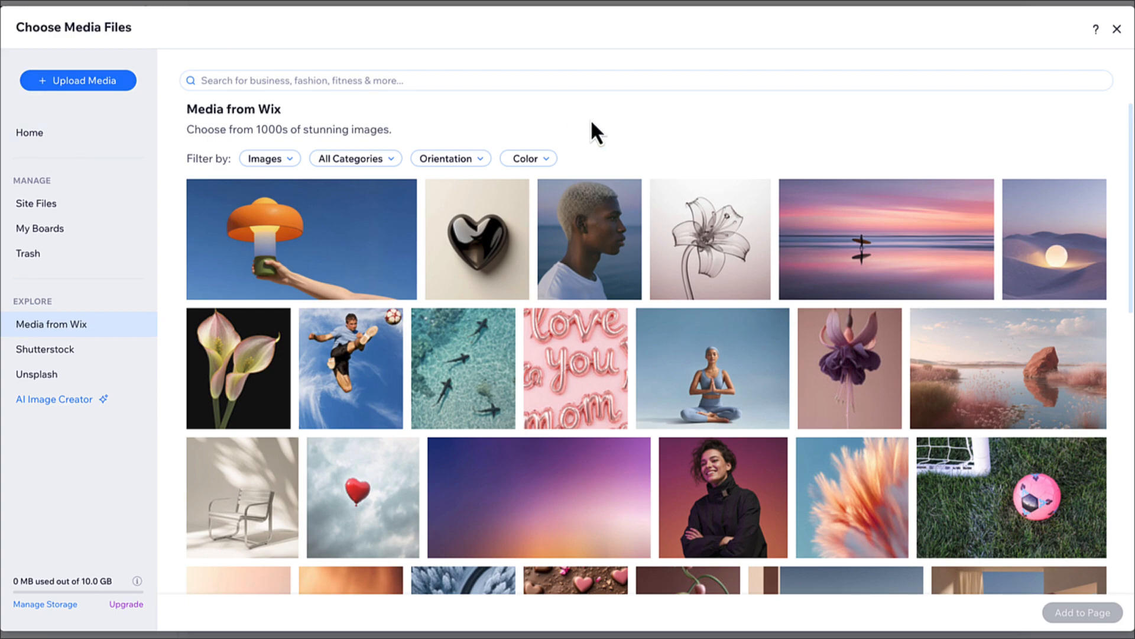
{"action": "left_click", "coordinate": [1117, 28]}
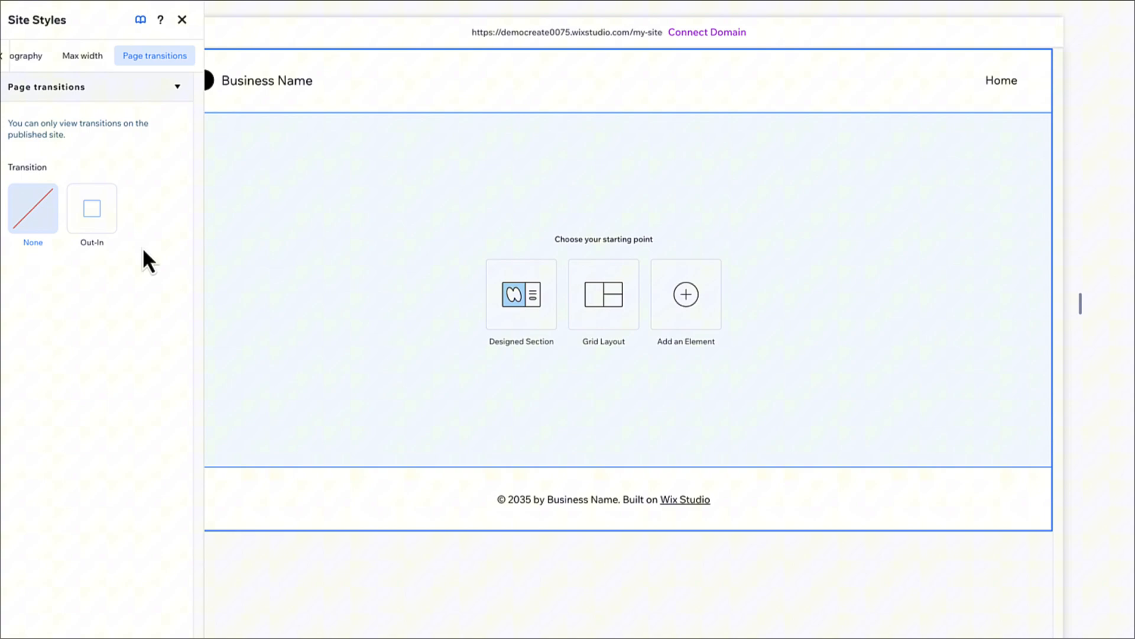
{"action": "left_click", "coordinate": [56, 288]}
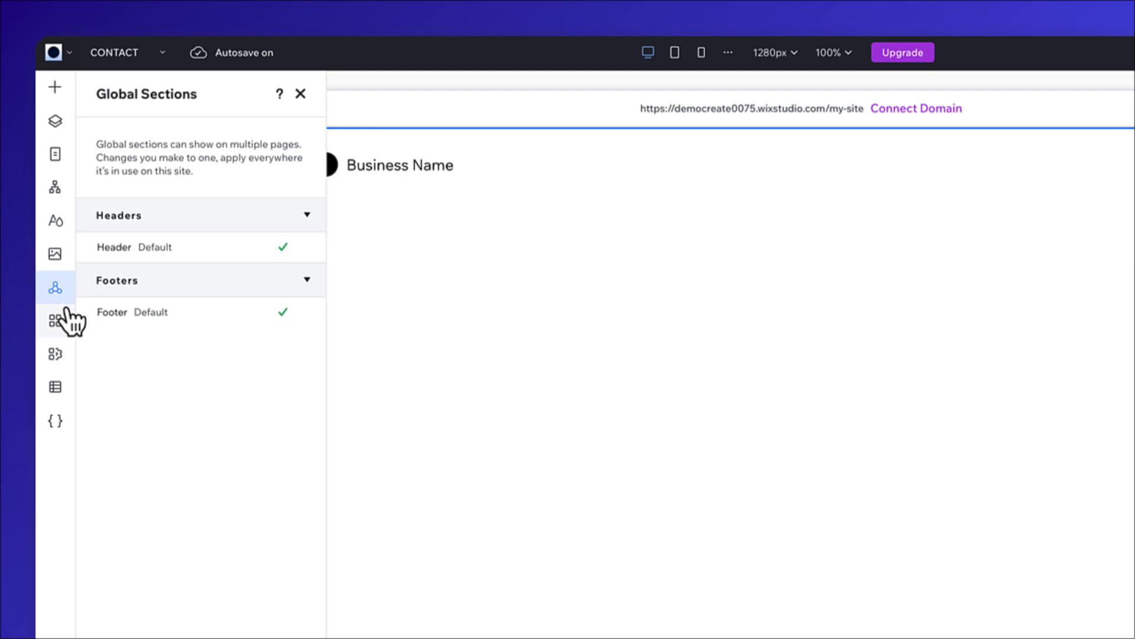
View the App Market and the app management page, and add Wix AI Site Chat from the business apps.
{"action": "left_click", "coordinate": [55, 321]}
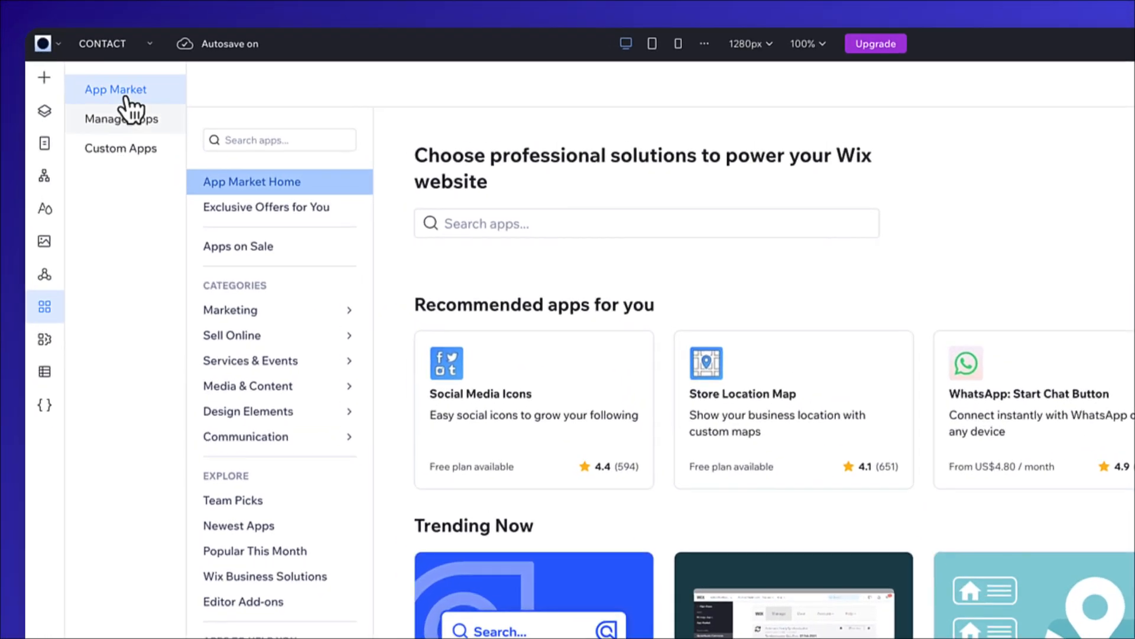
{"action": "left_click", "coordinate": [181, 136]}
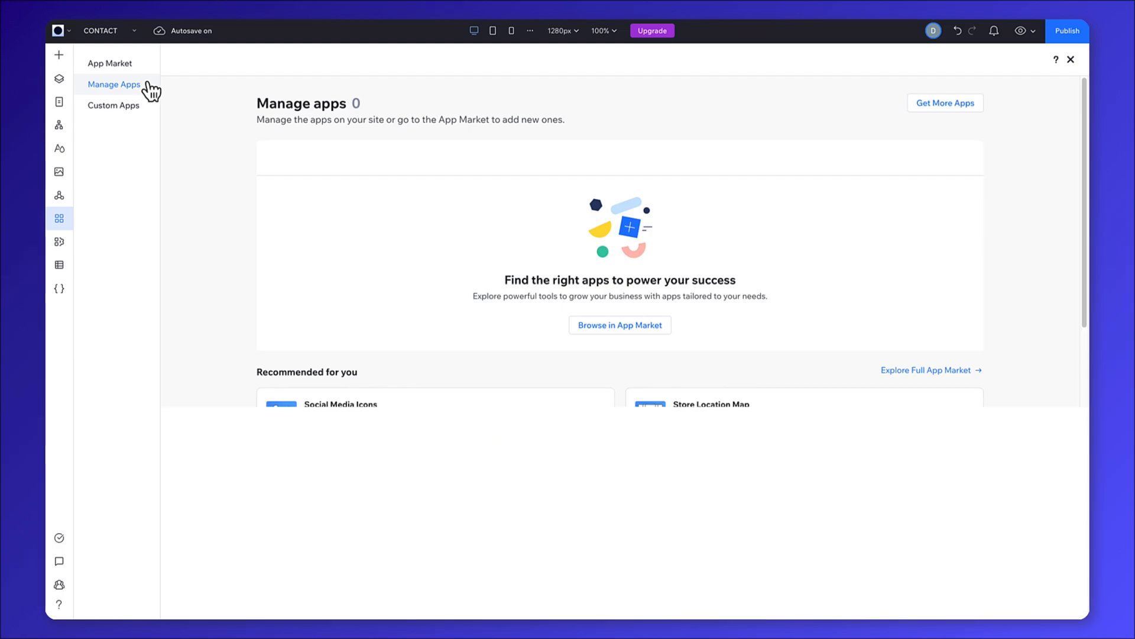
{"action": "left_click", "coordinate": [60, 241]}
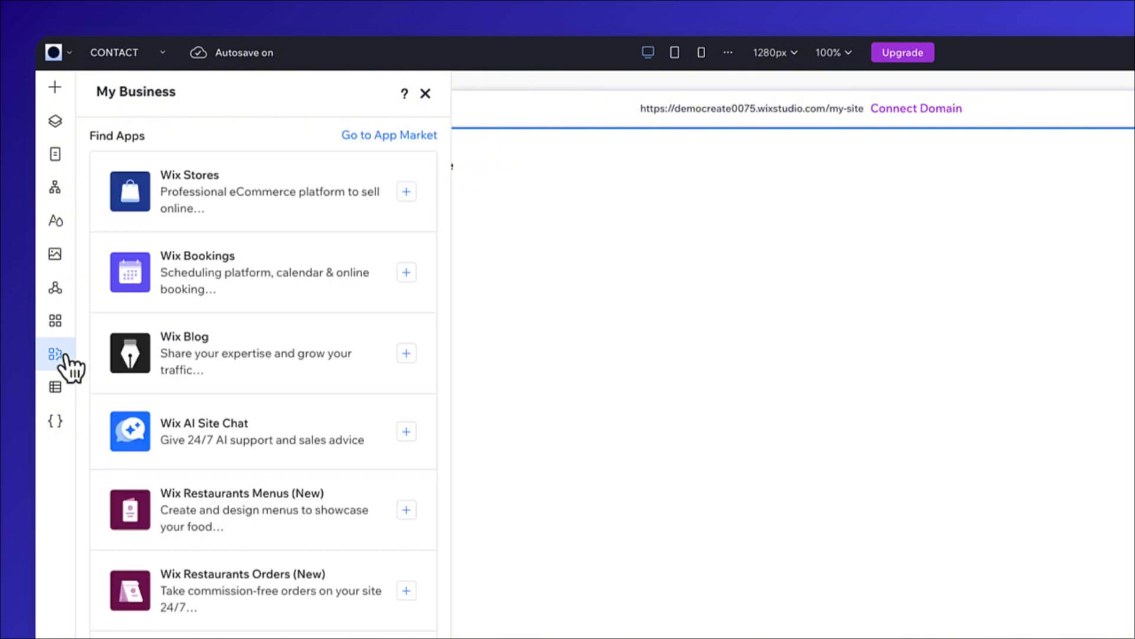
{"action": "left_click", "coordinate": [406, 432]}
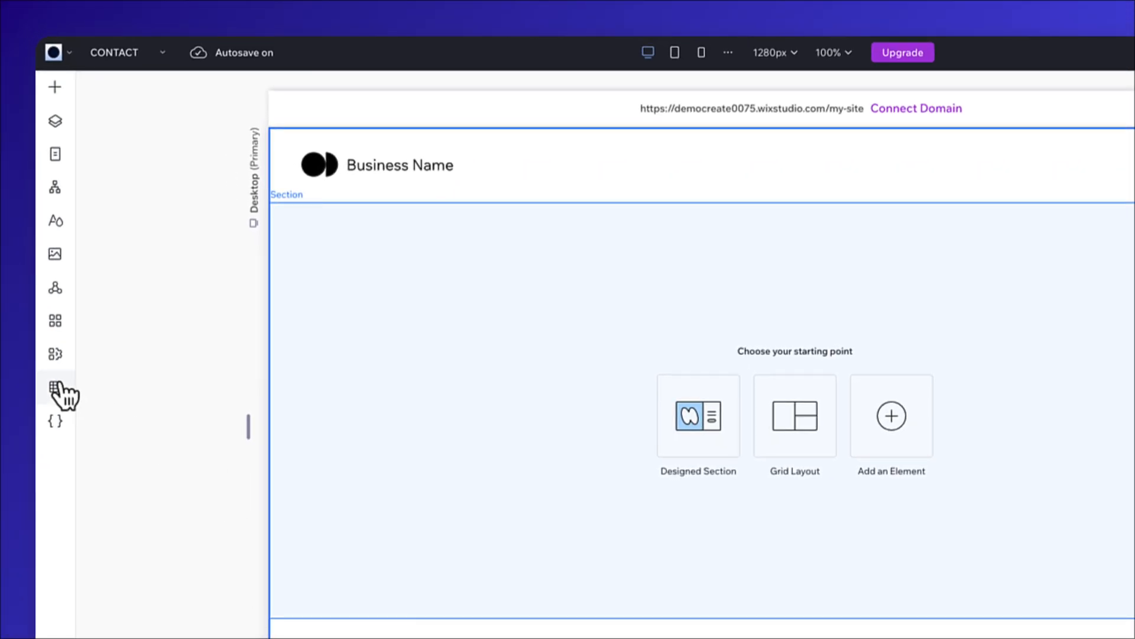
View the introductions to the CMS and to extending the site with code.
{"action": "left_click", "coordinate": [56, 388]}
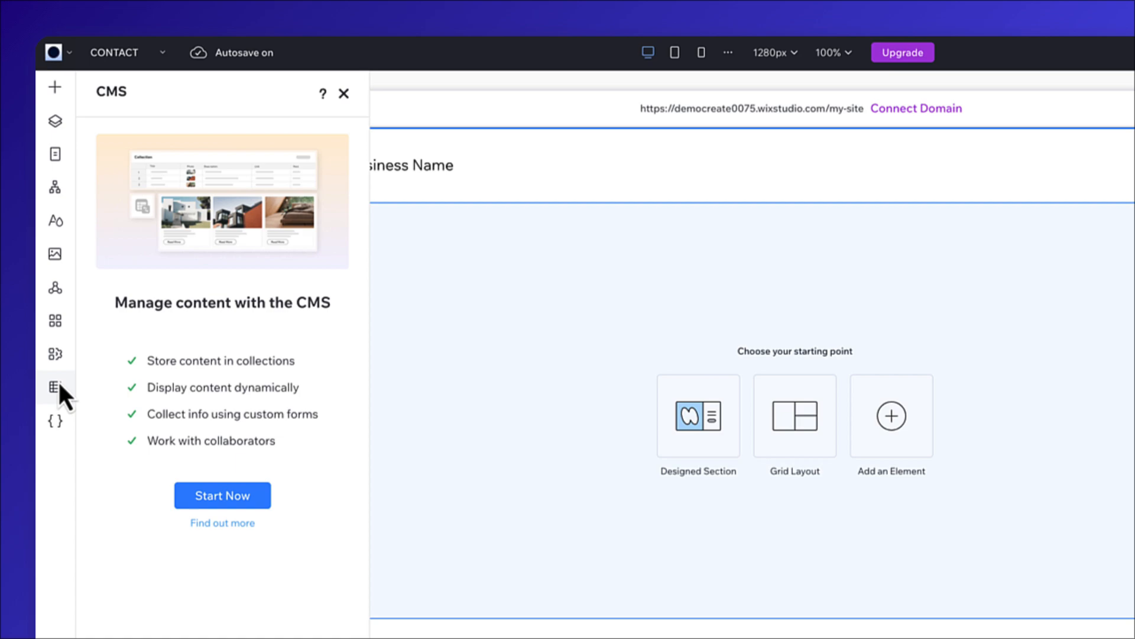
{"action": "left_click", "coordinate": [55, 421]}
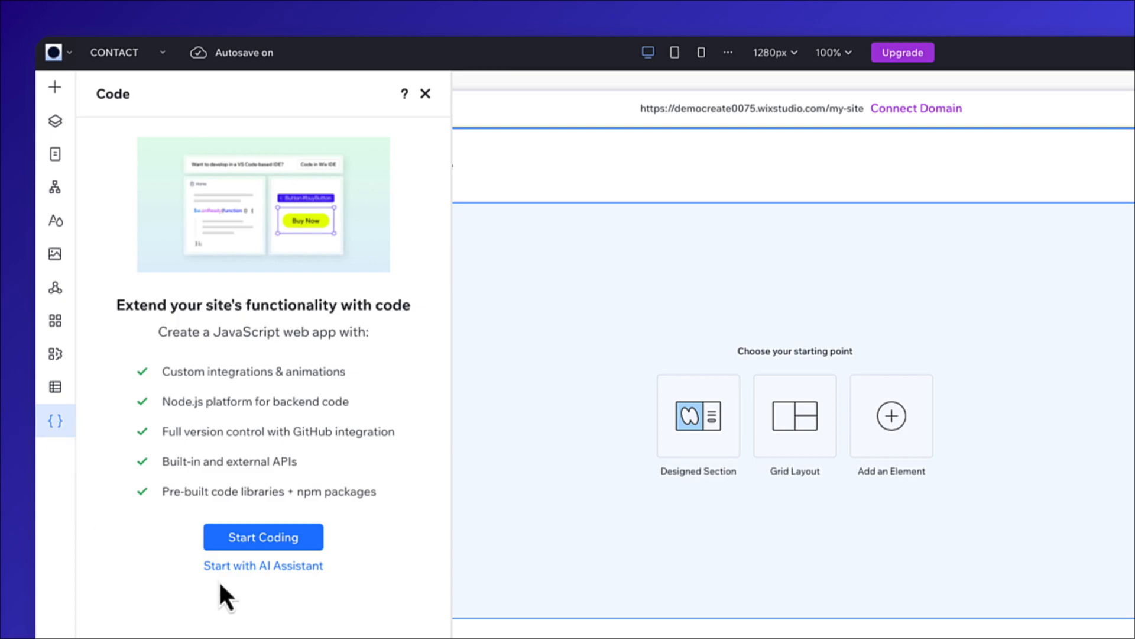
Start coding with the AI Assistant, turn coding off, and turn it on again before closing the page code list.
{"action": "left_click", "coordinate": [243, 568]}
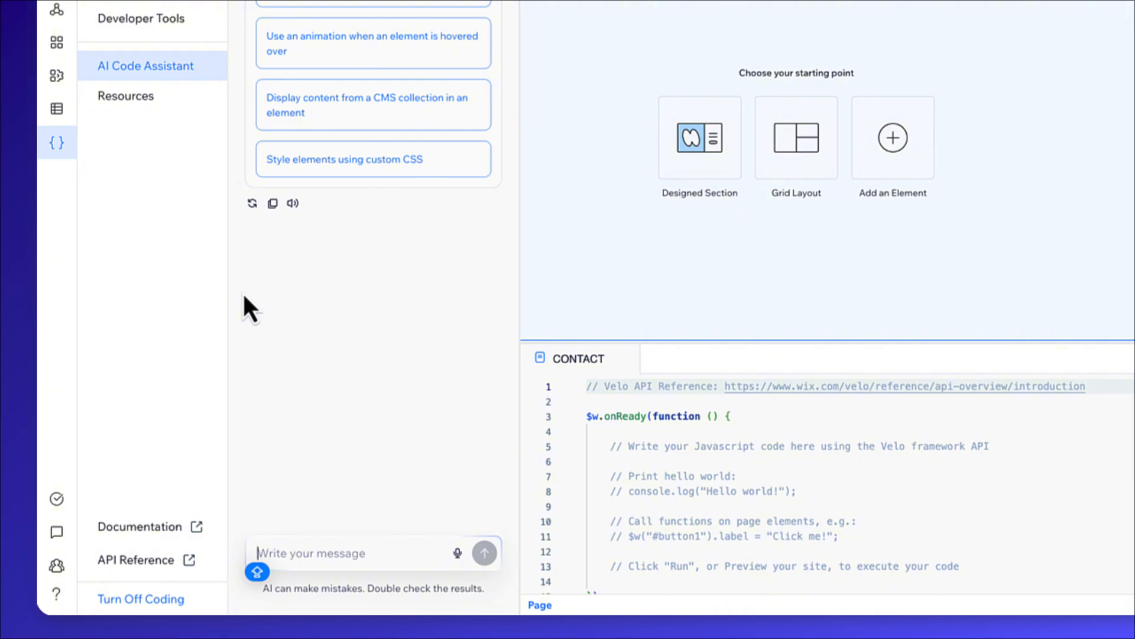
{"action": "left_click", "coordinate": [181, 605]}
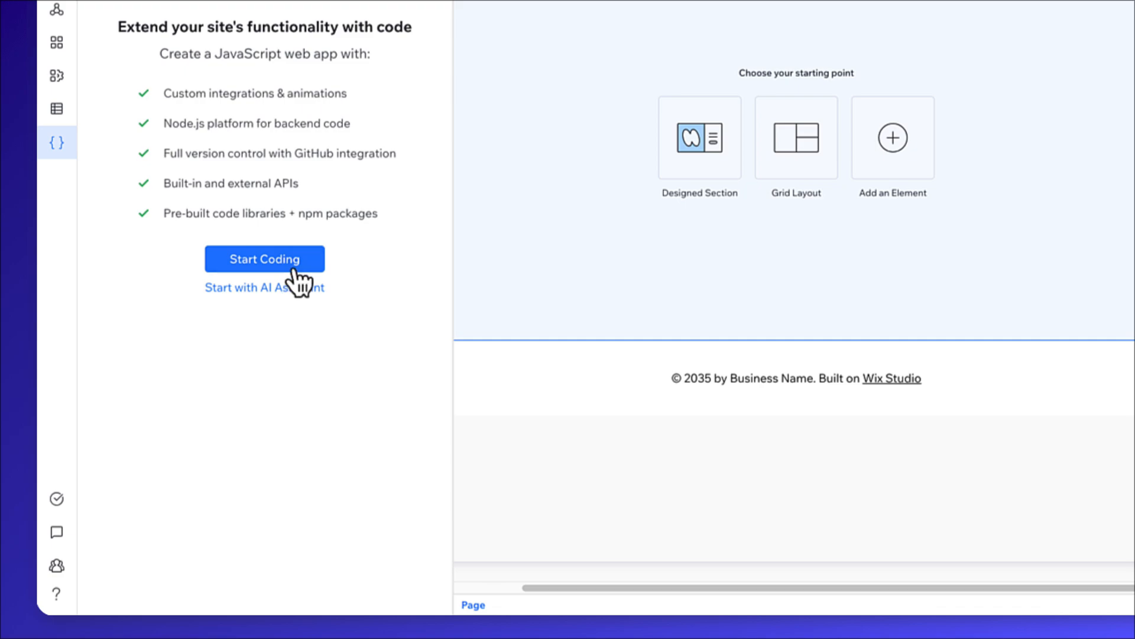
{"action": "left_click", "coordinate": [294, 267]}
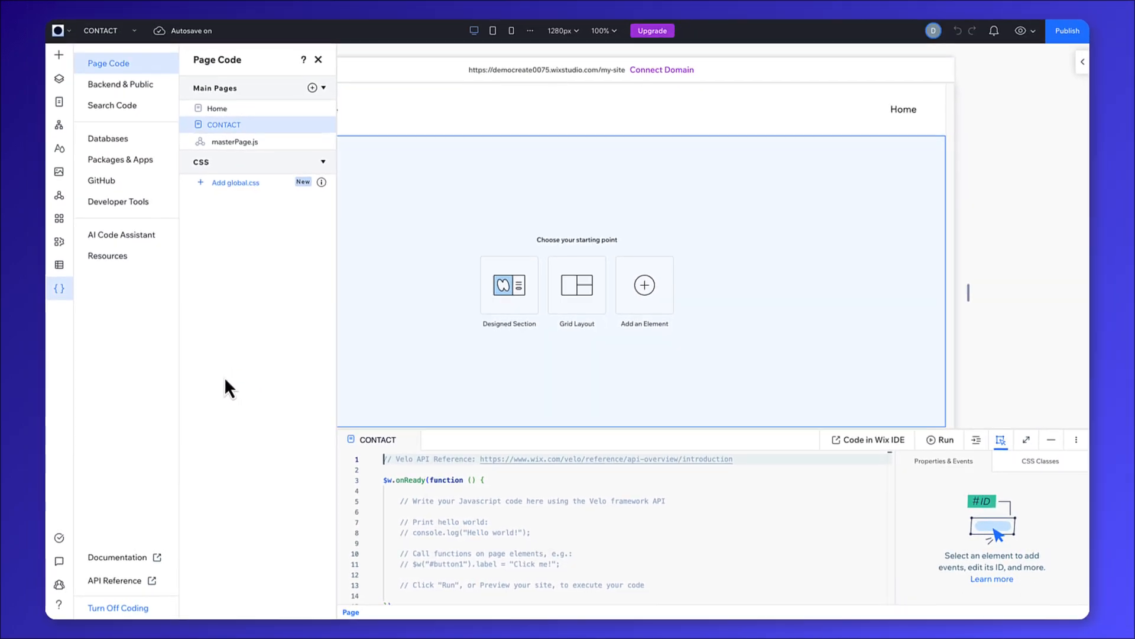
{"action": "left_click", "coordinate": [59, 288]}
Delete the default header from the CONTACT page.
{"action": "left_click", "coordinate": [492, 104]}
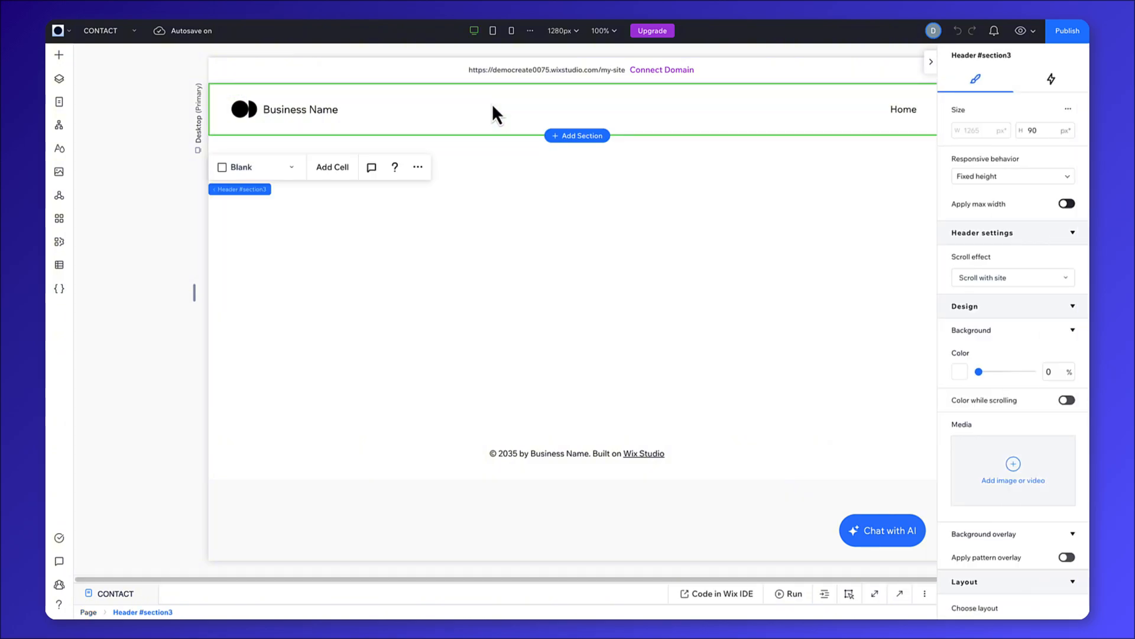
{"action": "right_click", "coordinate": [492, 105]}
{"action": "left_click", "coordinate": [549, 308]}
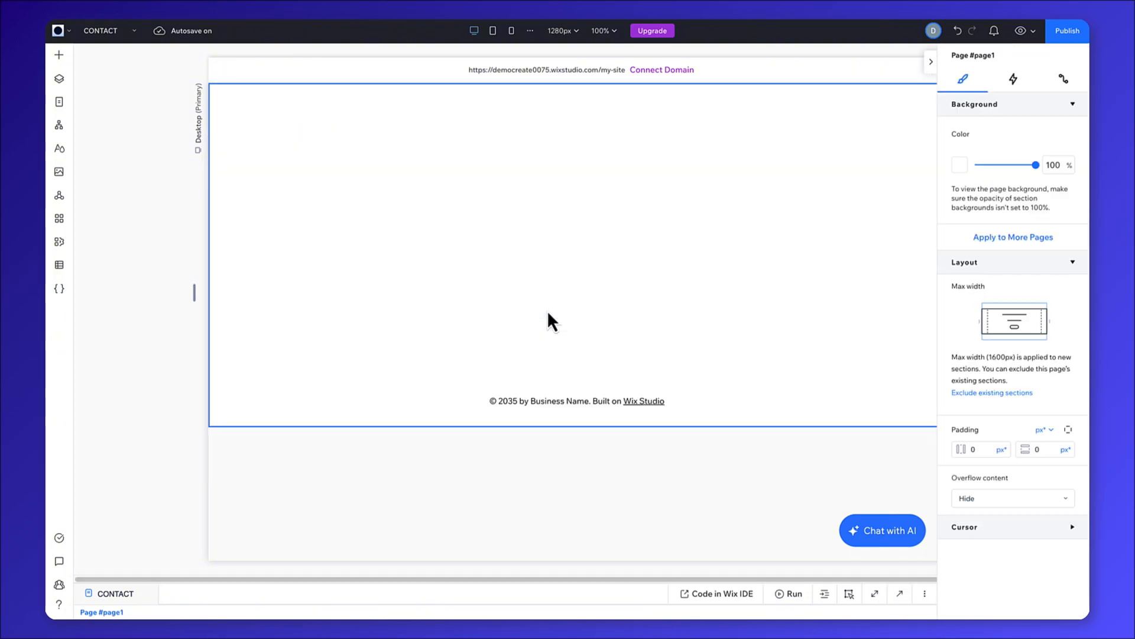
Add the designed header section with a centered business logo and a yellow Start Now button to the CONTACT page.
{"action": "left_click", "coordinate": [59, 54]}
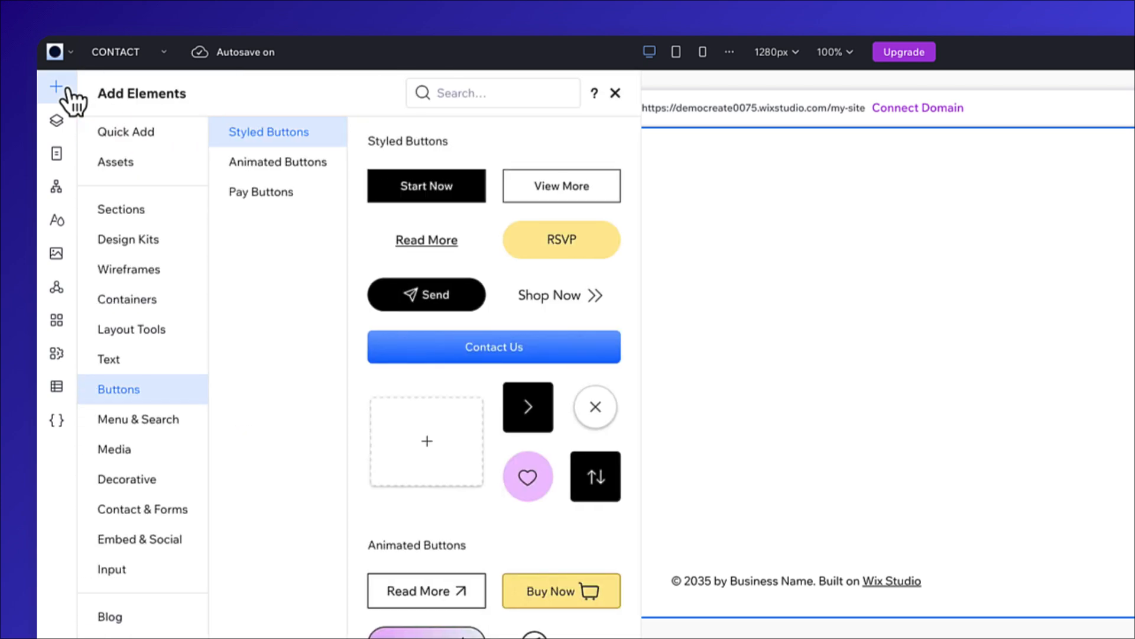
{"action": "left_click", "coordinate": [169, 210]}
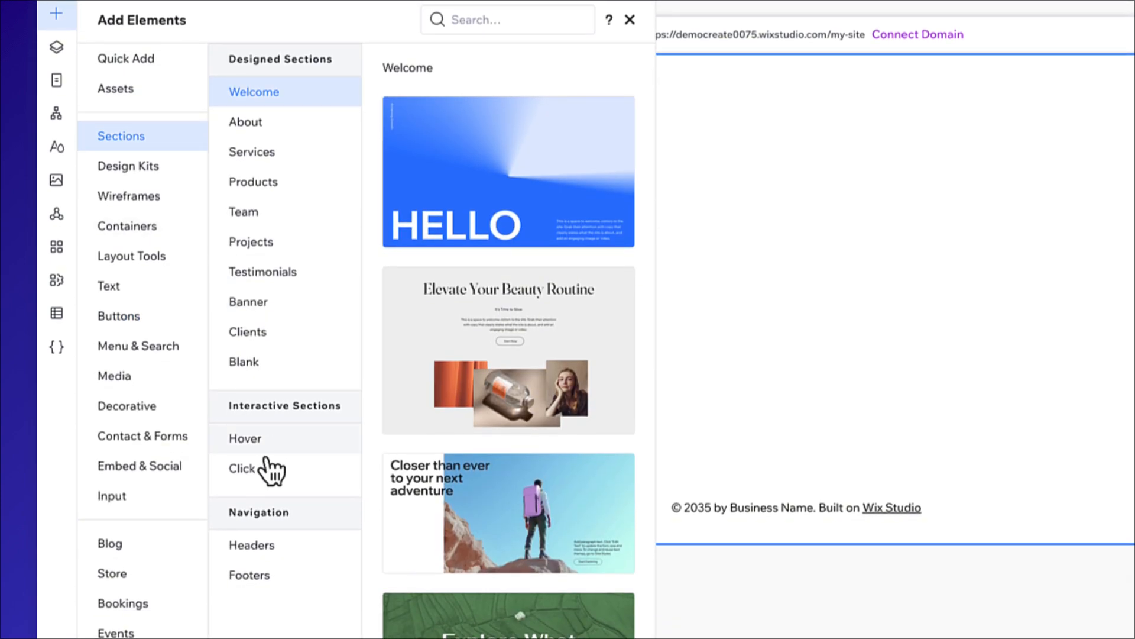
{"action": "left_click", "coordinate": [318, 553]}
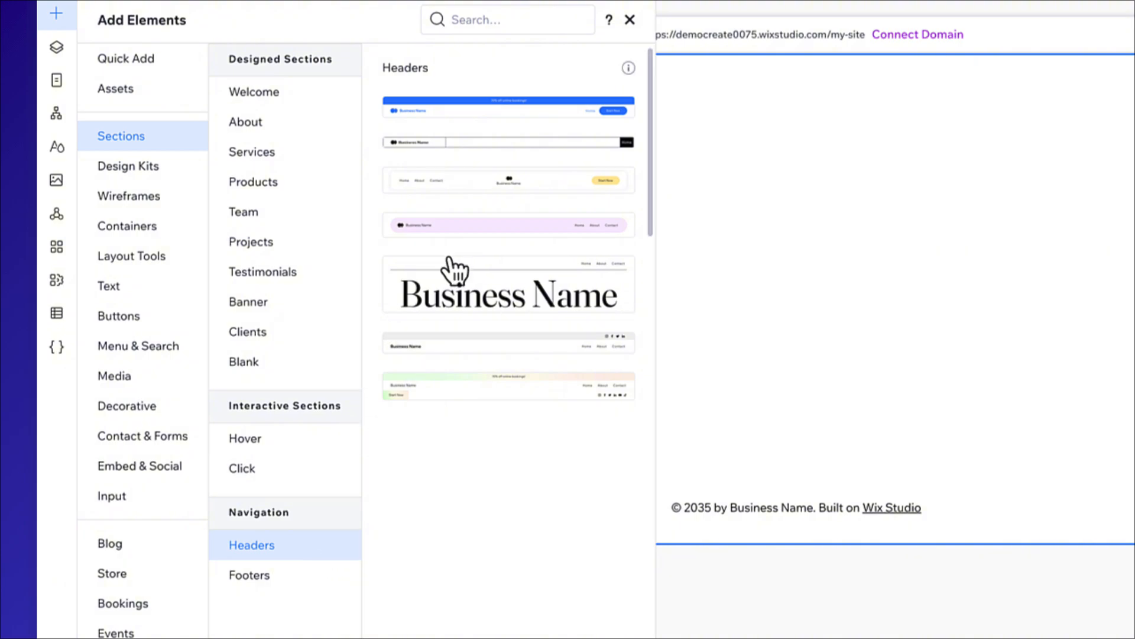
{"action": "left_click", "coordinate": [491, 184]}
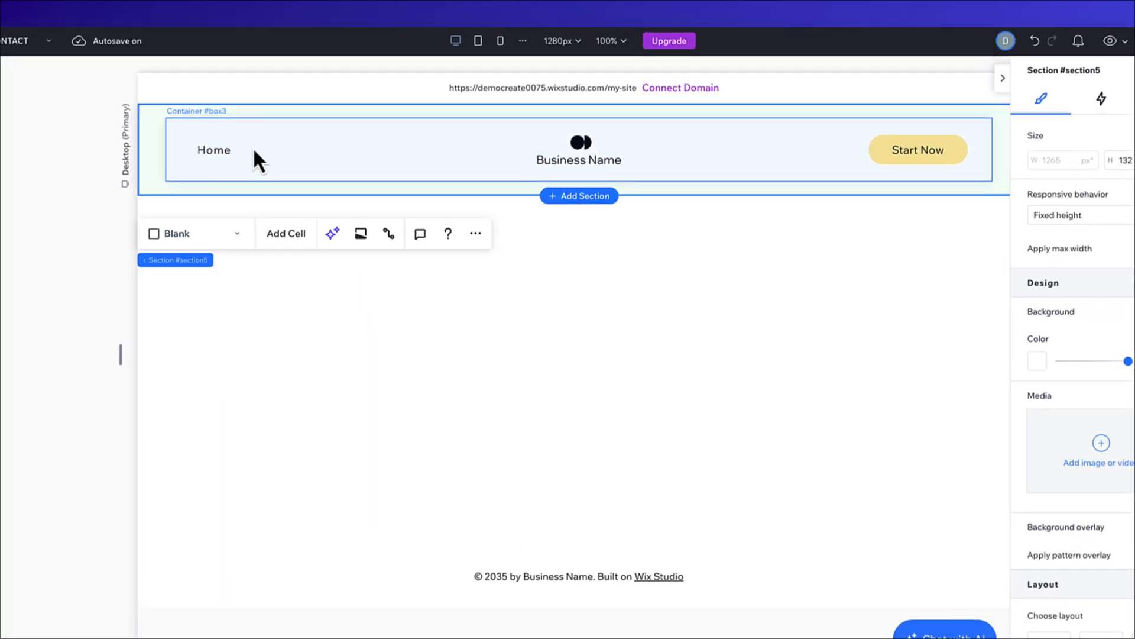
Add the CONTACT site page to the menu in the new header.
{"action": "left_click", "coordinate": [254, 148]}
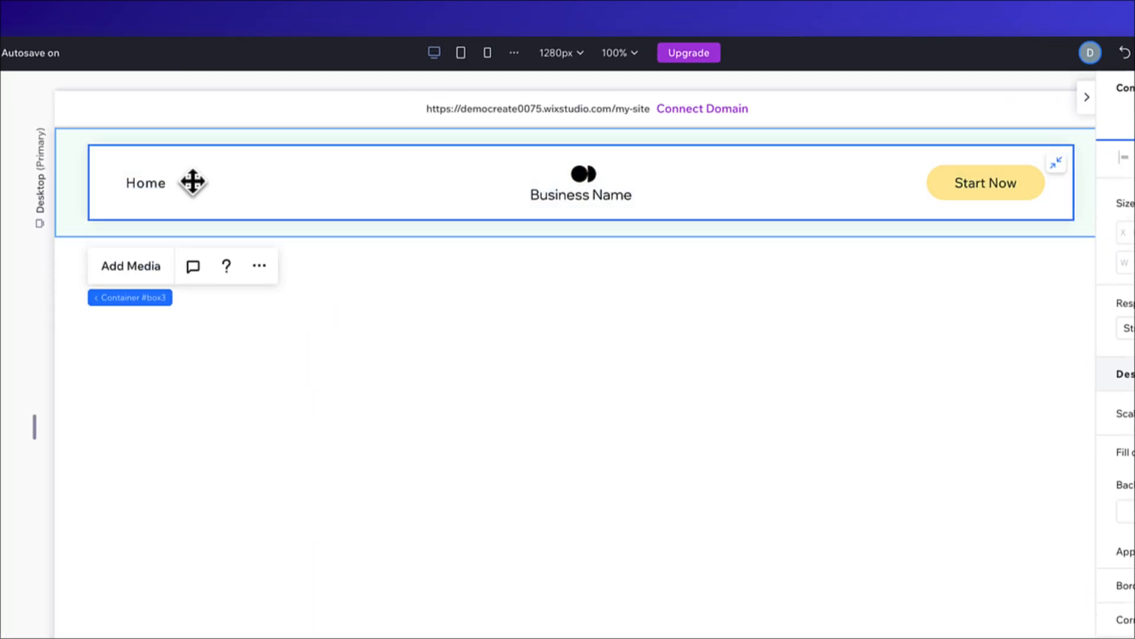
{"action": "left_click", "coordinate": [193, 182]}
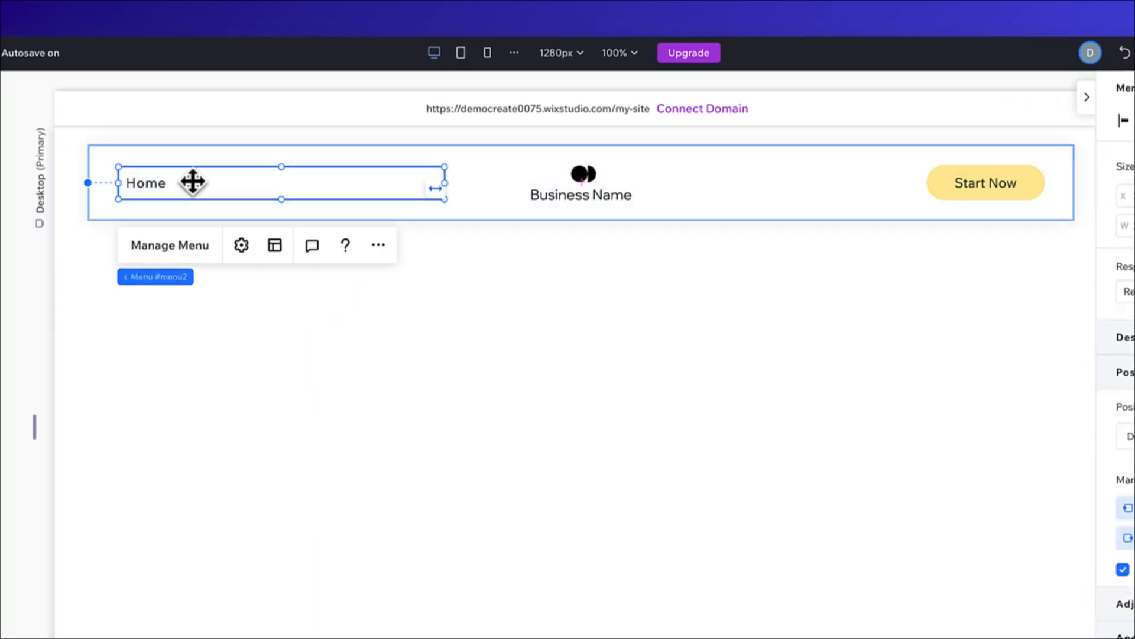
{"action": "left_click", "coordinate": [199, 251]}
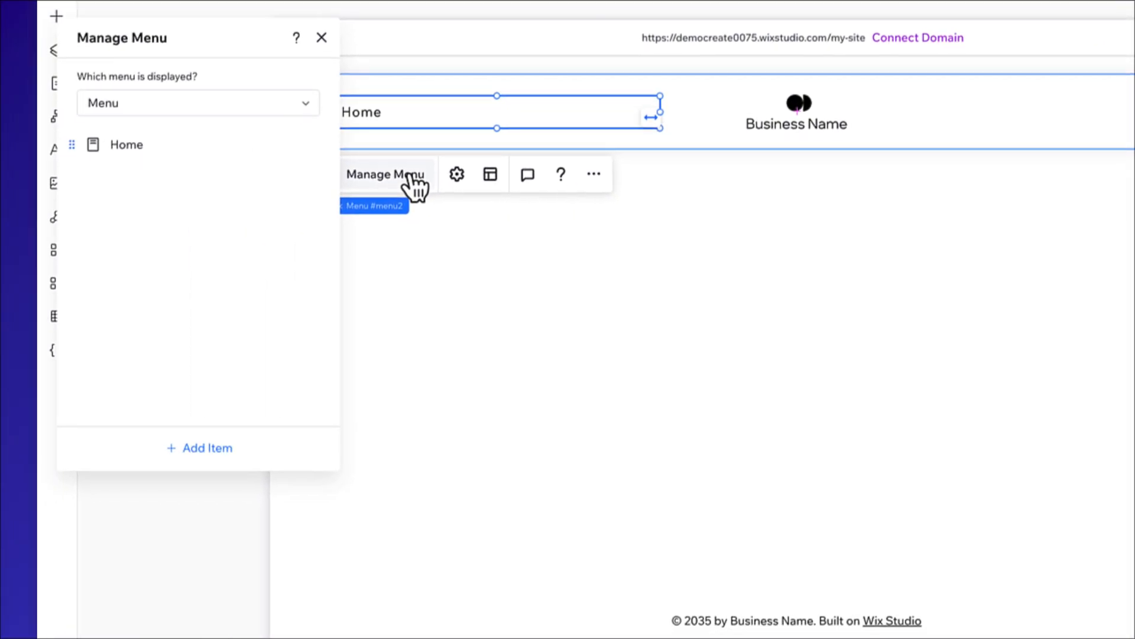
{"action": "left_click", "coordinate": [208, 449]}
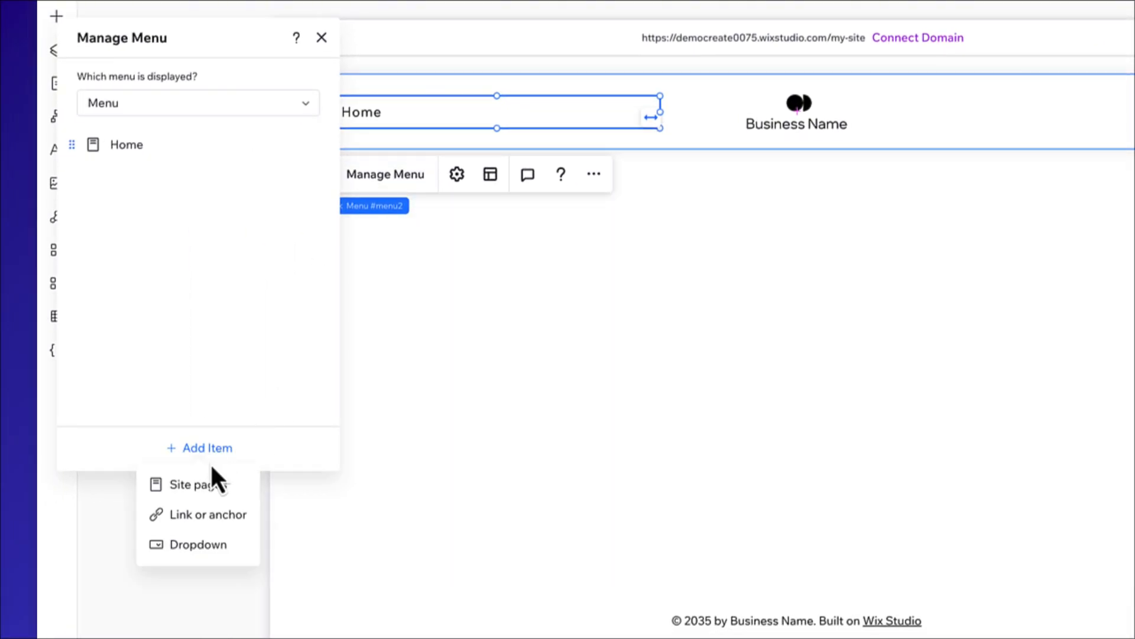
{"action": "left_click", "coordinate": [229, 483]}
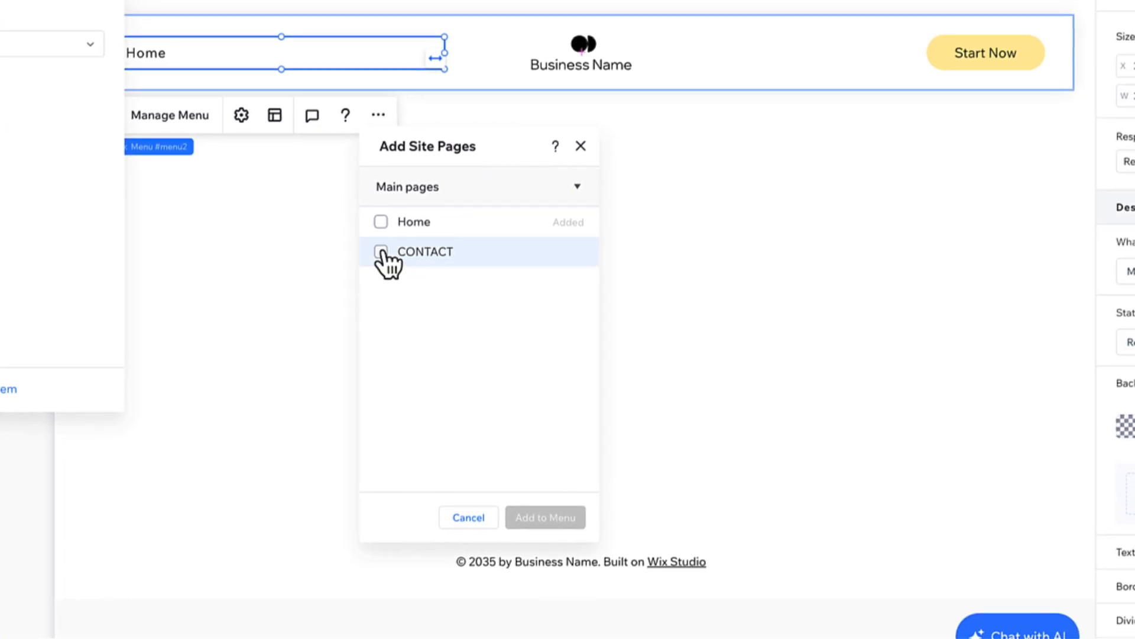
{"action": "left_click", "coordinate": [381, 252]}
{"action": "left_click", "coordinate": [550, 520]}
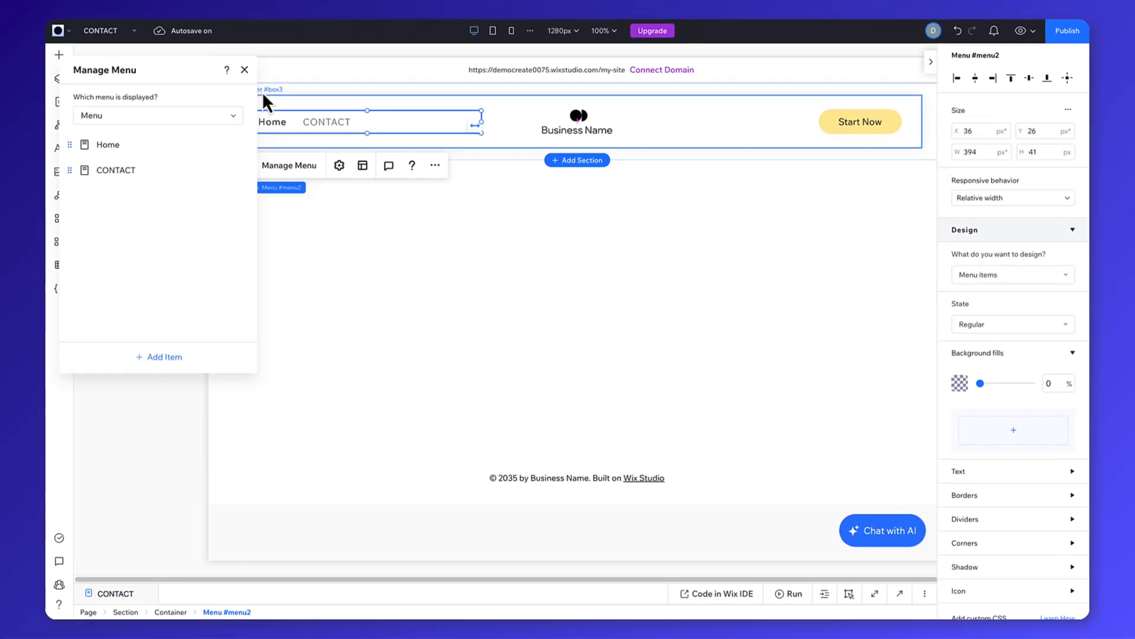
{"action": "left_click", "coordinate": [244, 69]}
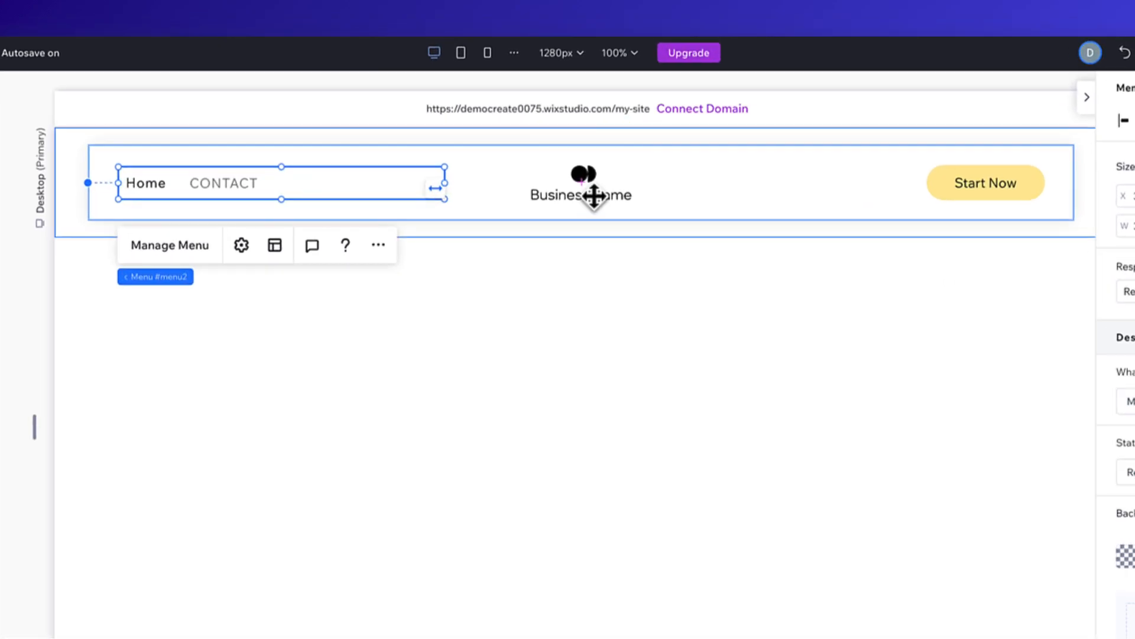
Replace the business name under the header logo with DEMO WEBSITE.
{"action": "left_click", "coordinate": [593, 193]}
{"action": "left_click", "coordinate": [585, 199]}
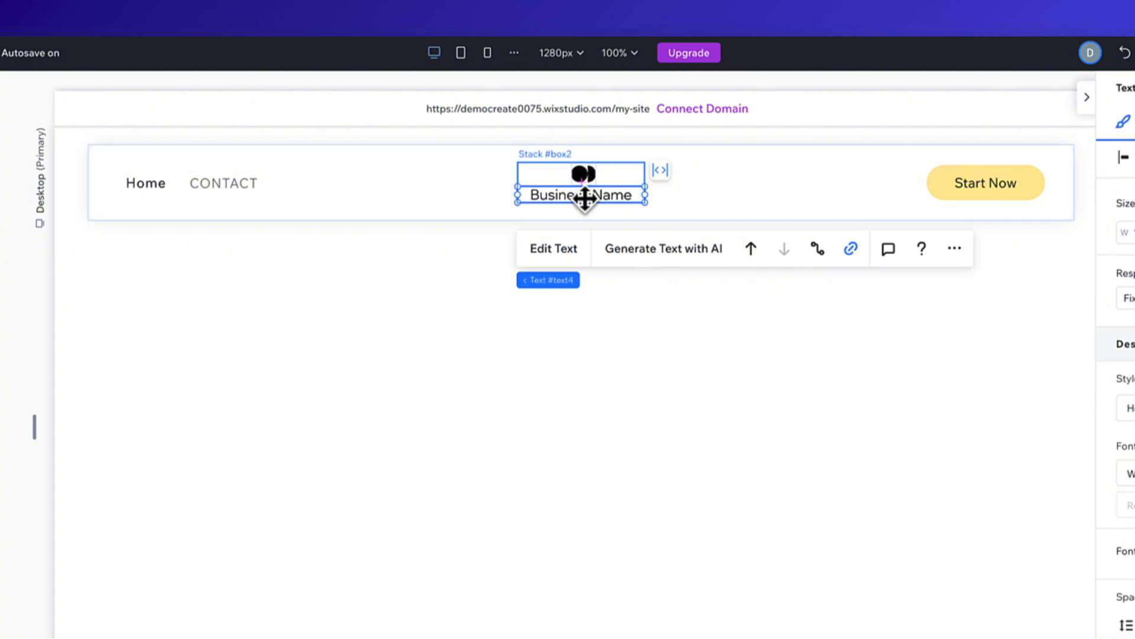
{"action": "left_click", "coordinate": [570, 252]}
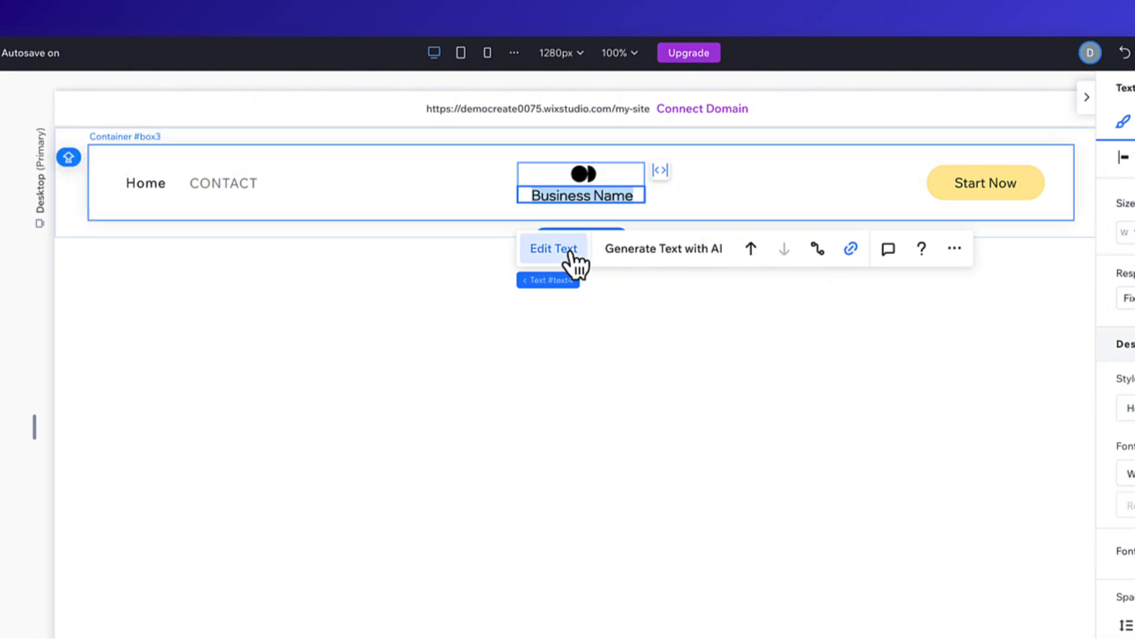
{"action": "type", "text": "DEMO WEBSITE"}
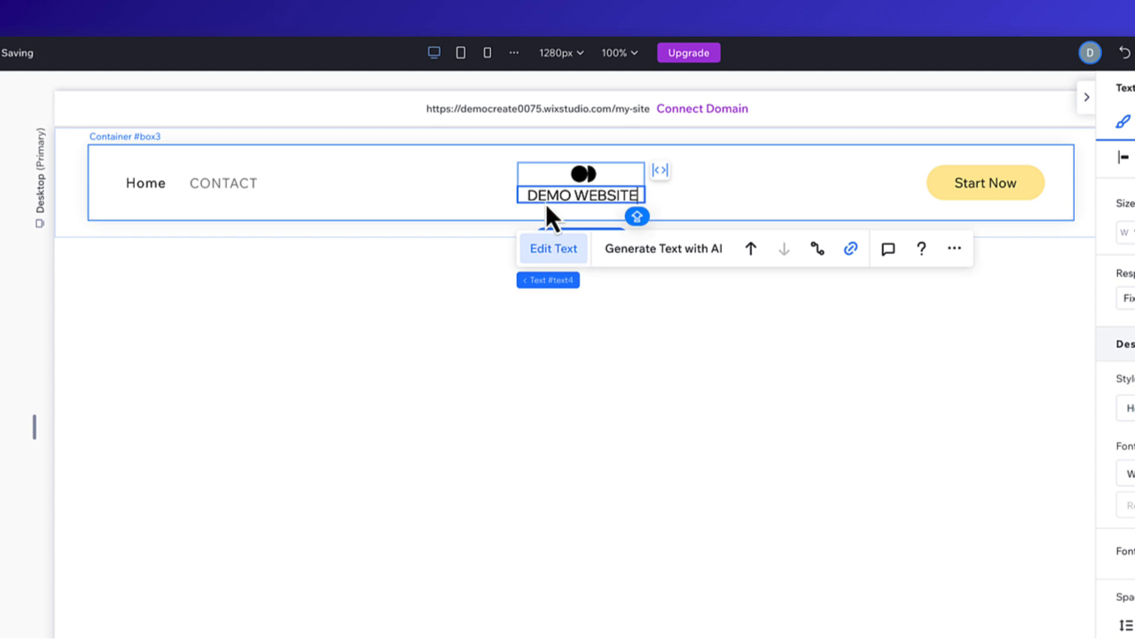
{"action": "left_click", "coordinate": [597, 199]}
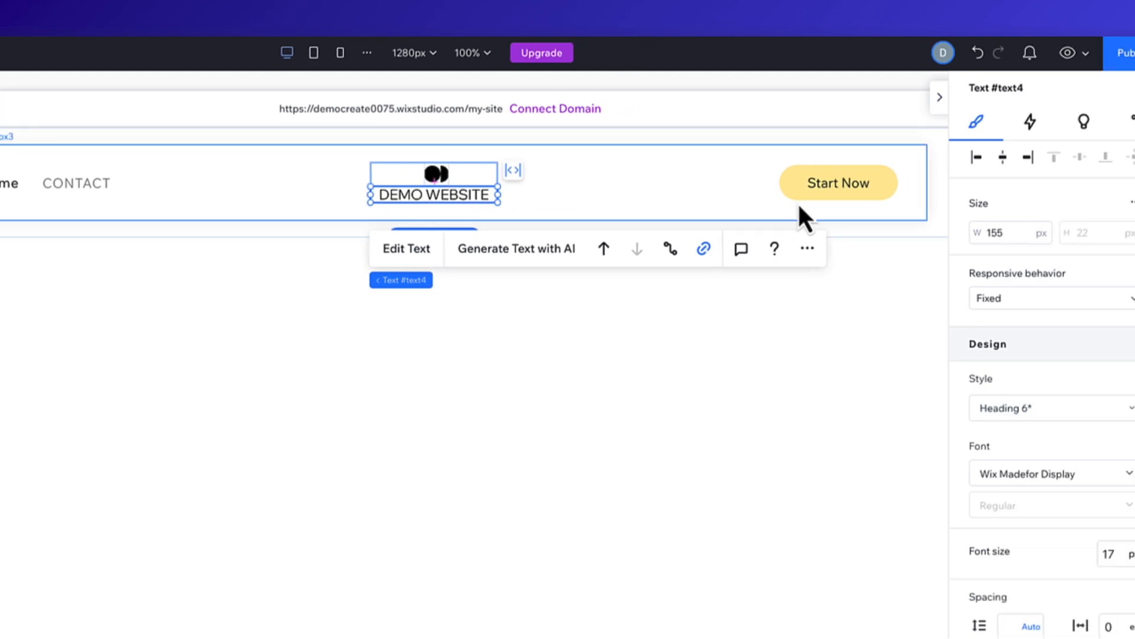
Change the text of the header's Start Now button to CONTACT US.
{"action": "left_click", "coordinate": [961, 196]}
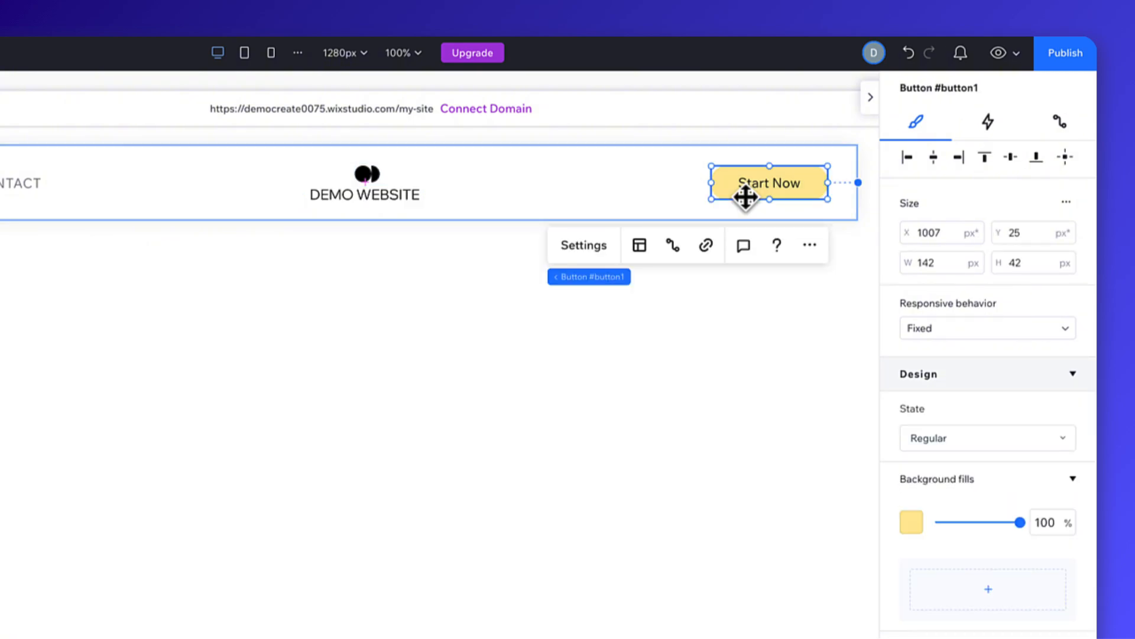
{"action": "left_click", "coordinate": [596, 251]}
{"action": "left_click", "coordinate": [598, 255]}
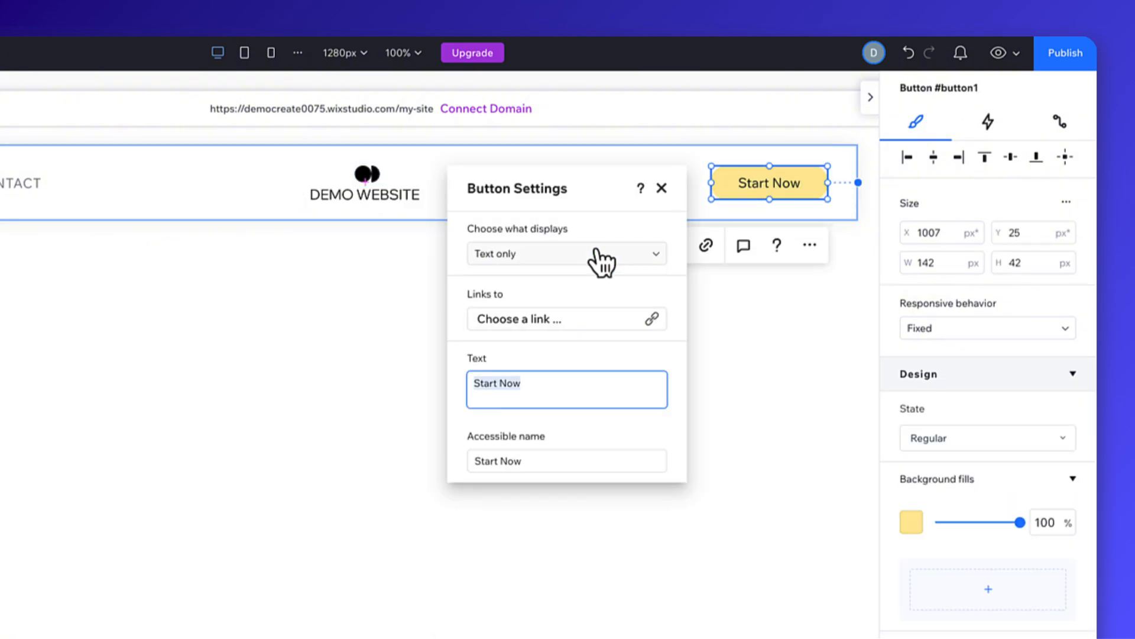
{"action": "type", "text": "CONTACT US"}
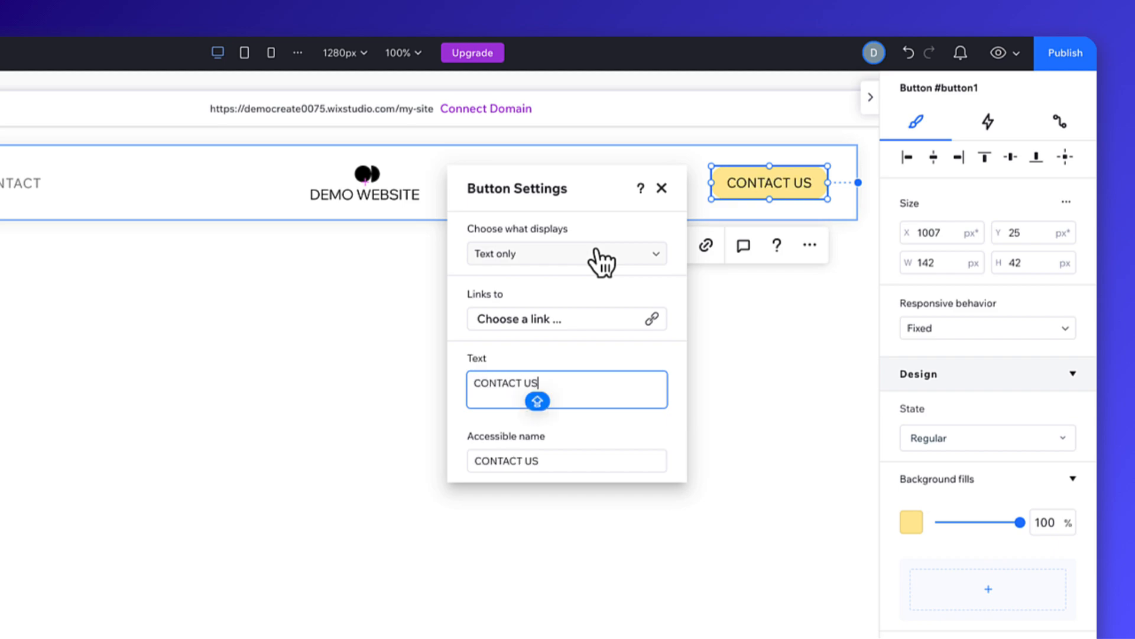
Link the CONTACT US button to the CONTACT page, opening in the current window, and close the button's settings.
{"action": "left_click", "coordinate": [653, 319]}
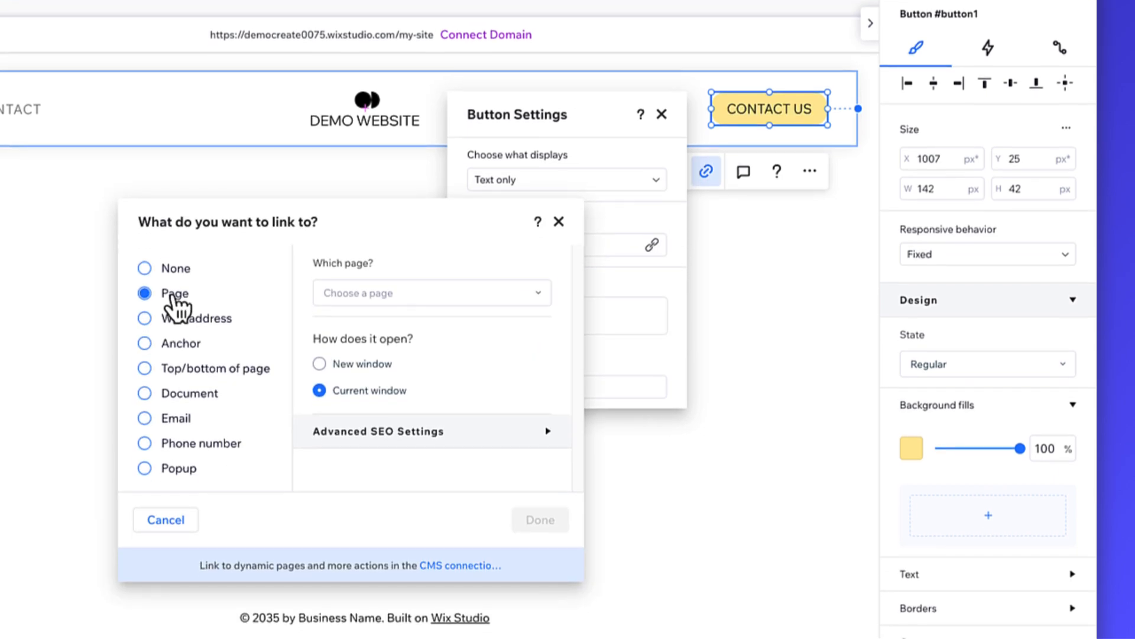
{"action": "left_click", "coordinate": [447, 293]}
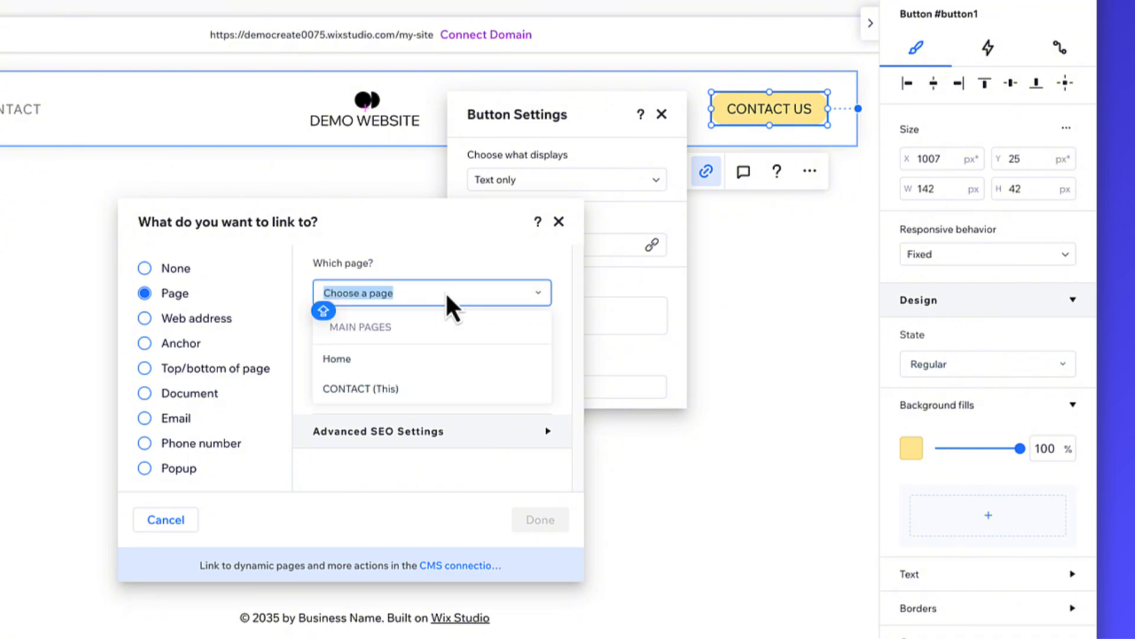
{"action": "left_click", "coordinate": [406, 390]}
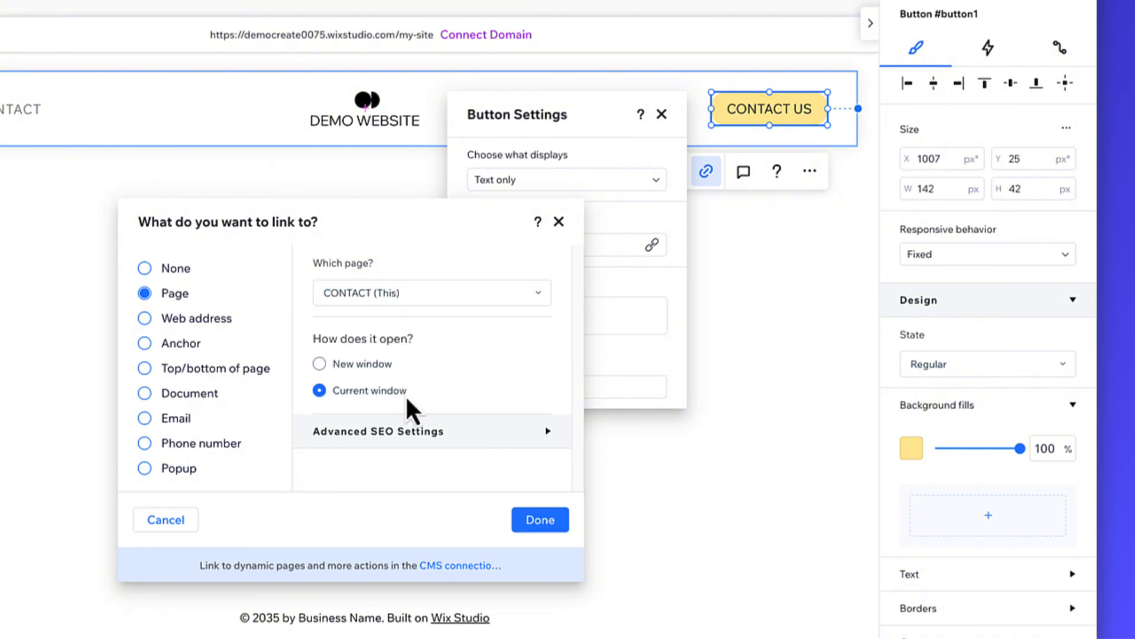
{"action": "left_click", "coordinate": [547, 523]}
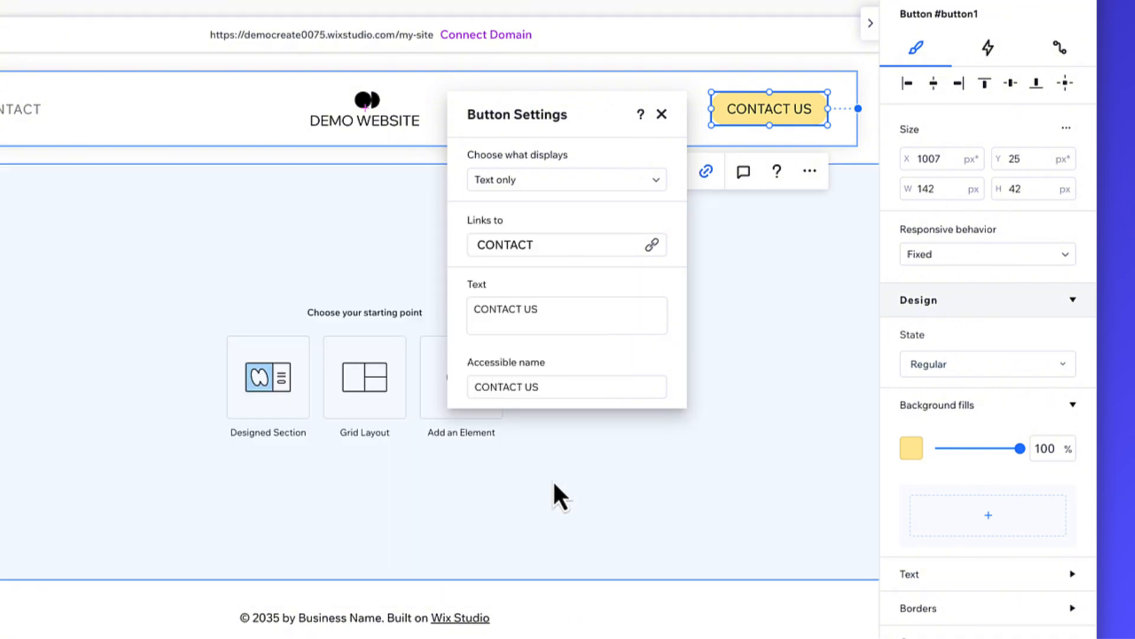
{"action": "left_click", "coordinate": [662, 114]}
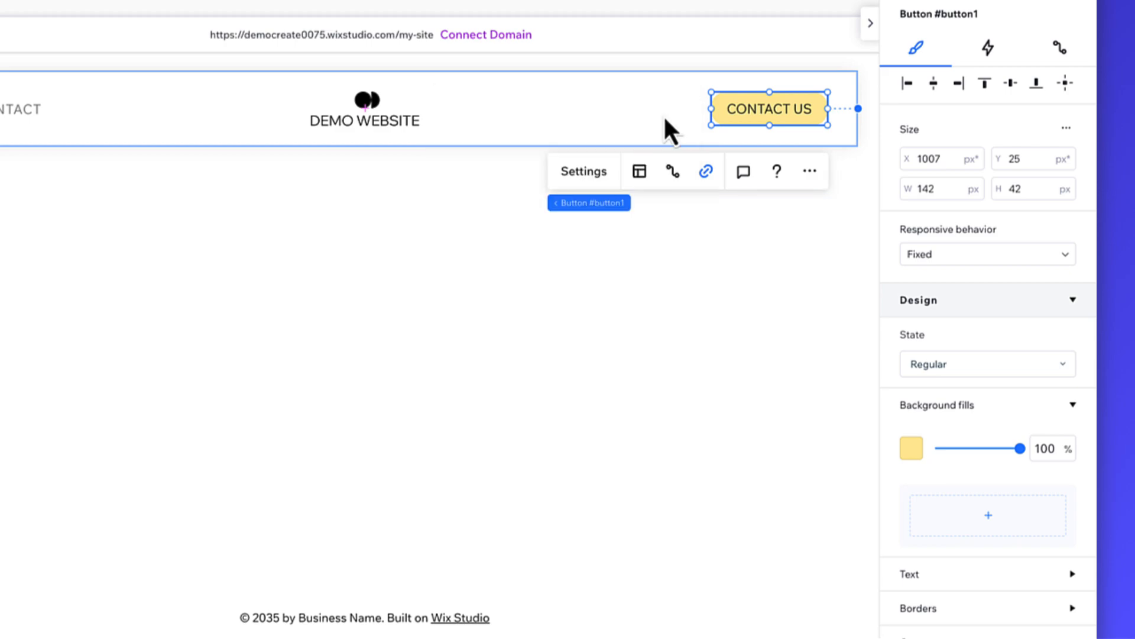
Set the CONTACT US button's background fill to black.
{"action": "left_click", "coordinate": [912, 450]}
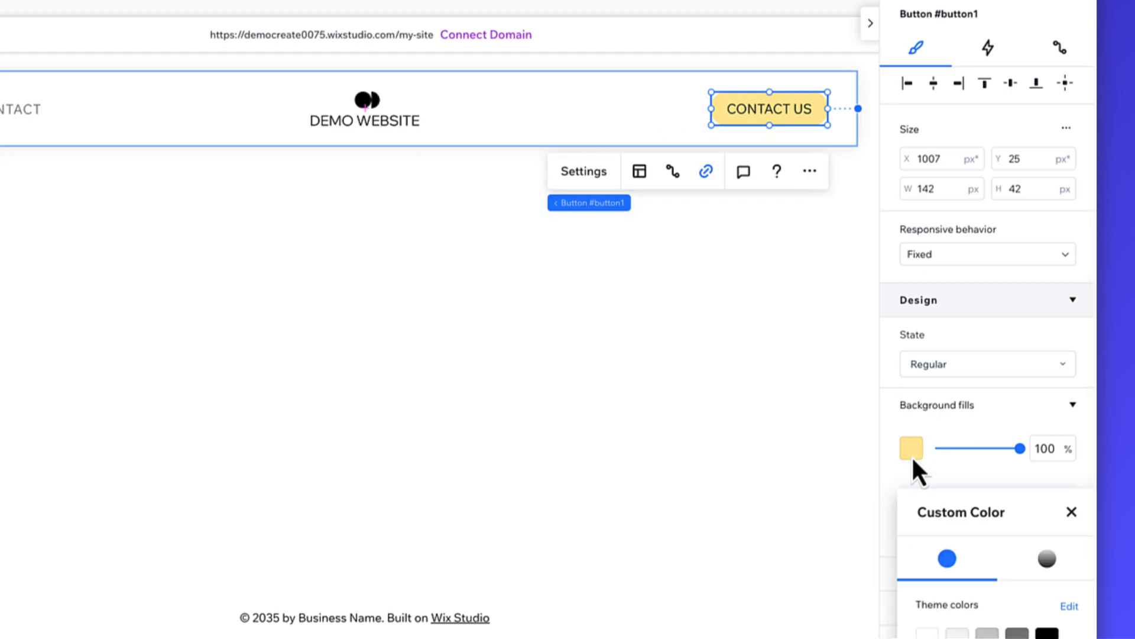
{"action": "left_click", "coordinate": [1038, 569]}
{"action": "left_click", "coordinate": [907, 423]}
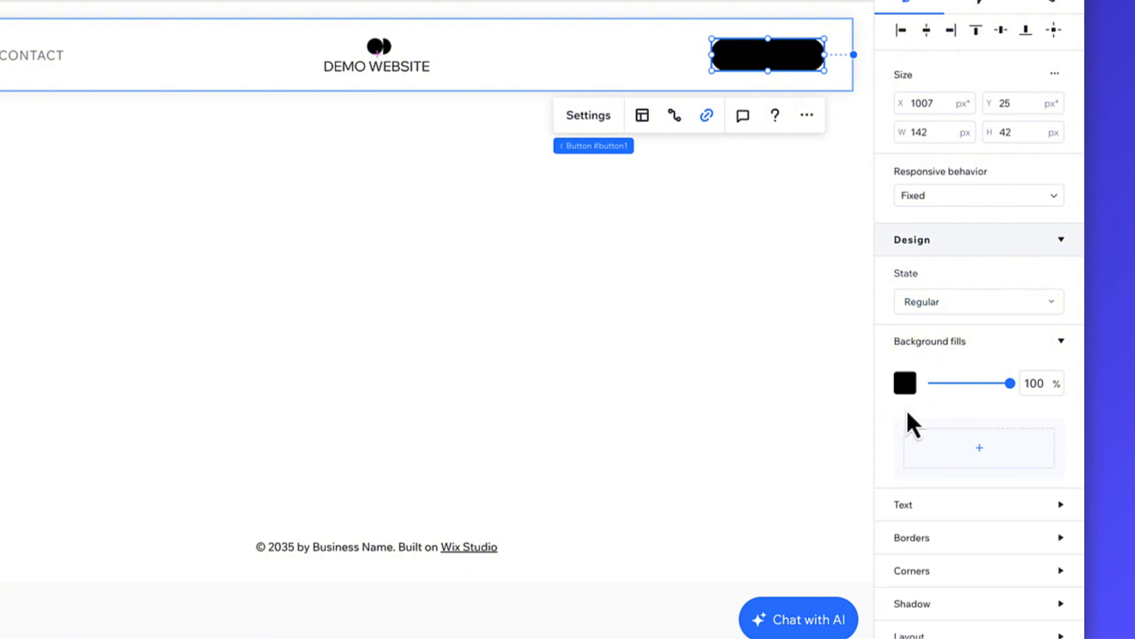
Make the CONTACT US button's text white and bold.
{"action": "scroll", "coordinate": [946, 525], "scroll_direction": "down", "scroll_amount": 5}
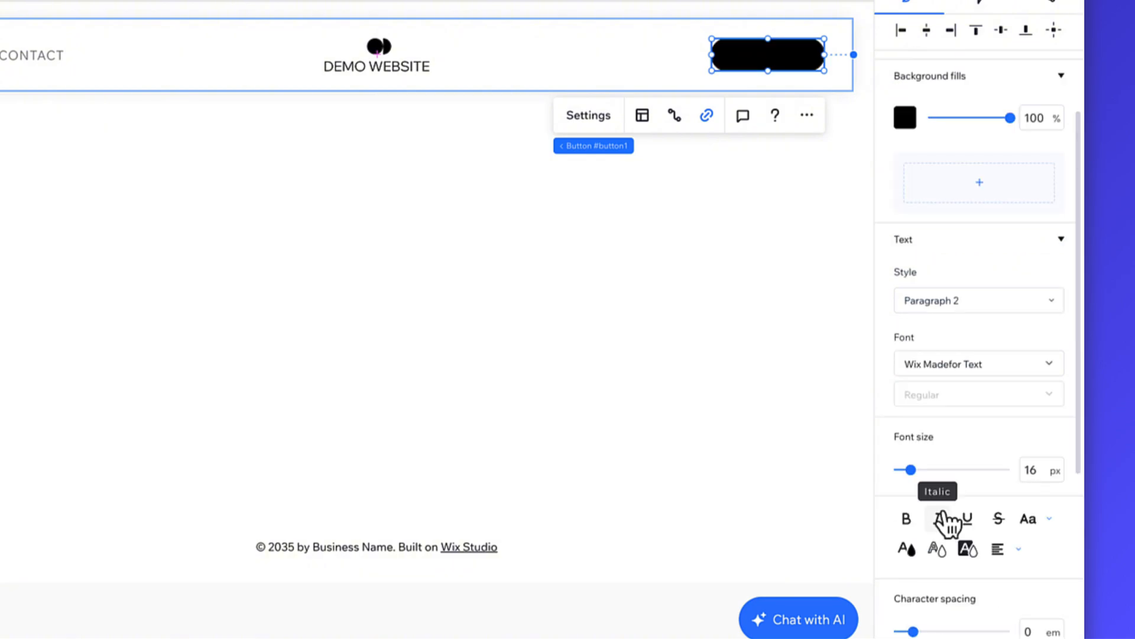
{"action": "left_click", "coordinate": [914, 553]}
{"action": "left_click", "coordinate": [920, 568]}
{"action": "left_click", "coordinate": [894, 451]}
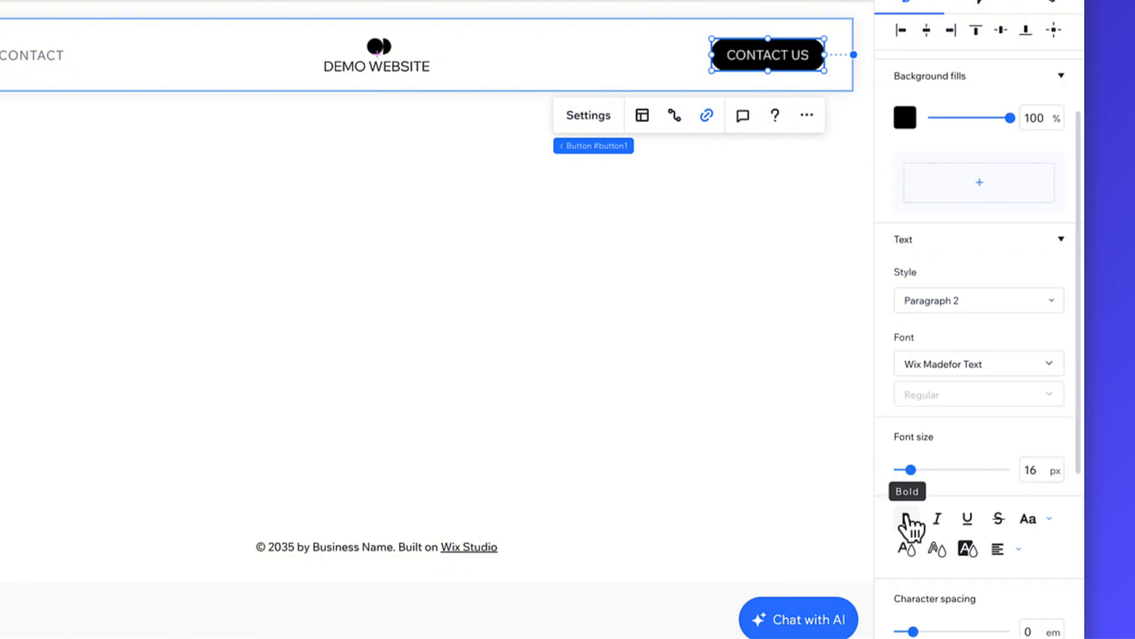
{"action": "left_click", "coordinate": [908, 524]}
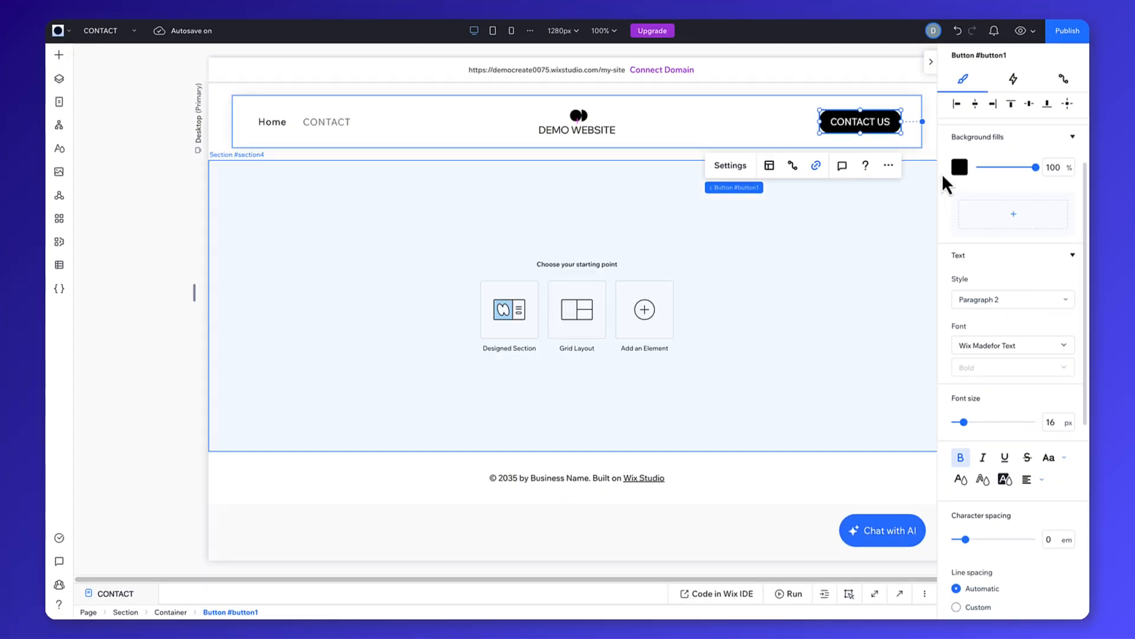
View the dataset connection options for the CONTACT US button.
{"action": "left_click", "coordinate": [994, 28]}
{"action": "left_click", "coordinate": [1053, 116]}
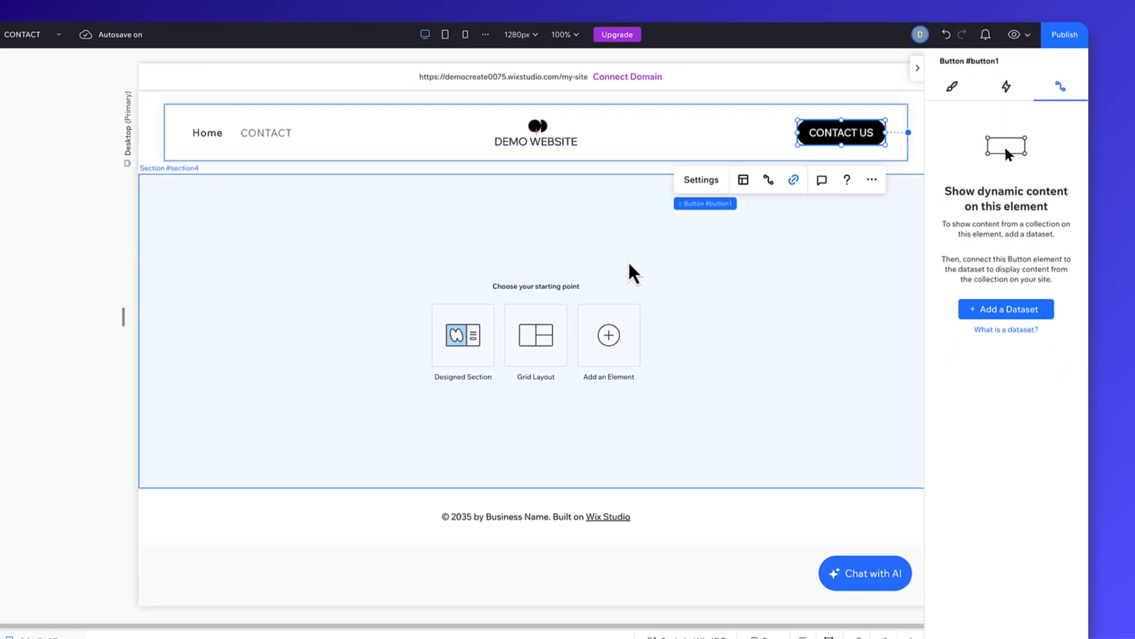
Apply a grid layout with two equal columns to the blank section below the header.
{"action": "left_click", "coordinate": [353, 337]}
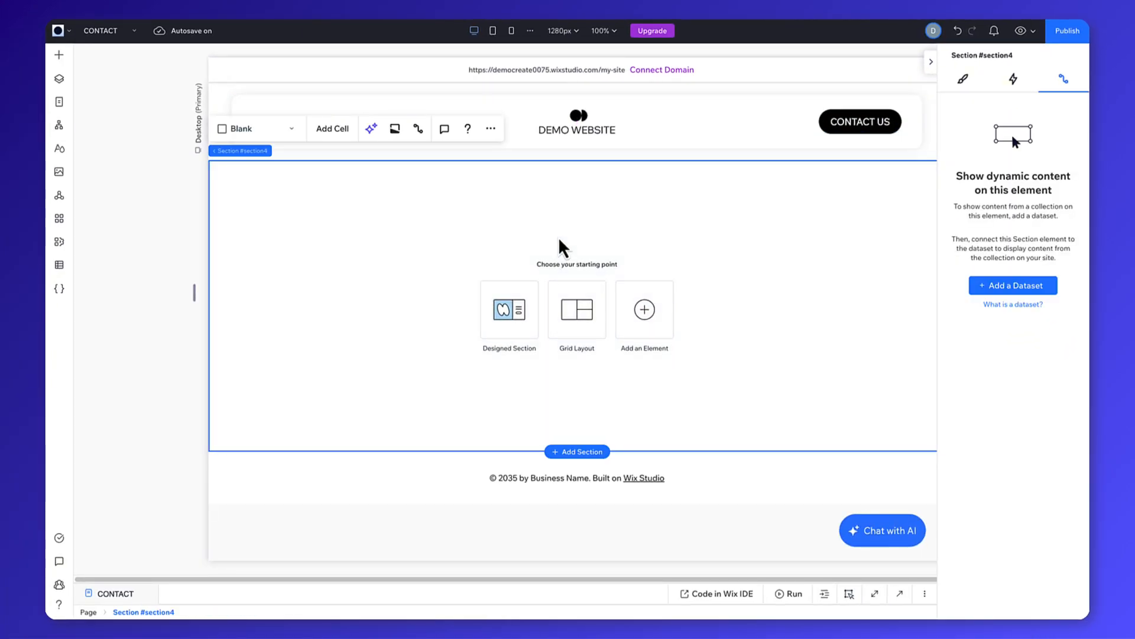
{"action": "left_click", "coordinate": [577, 309]}
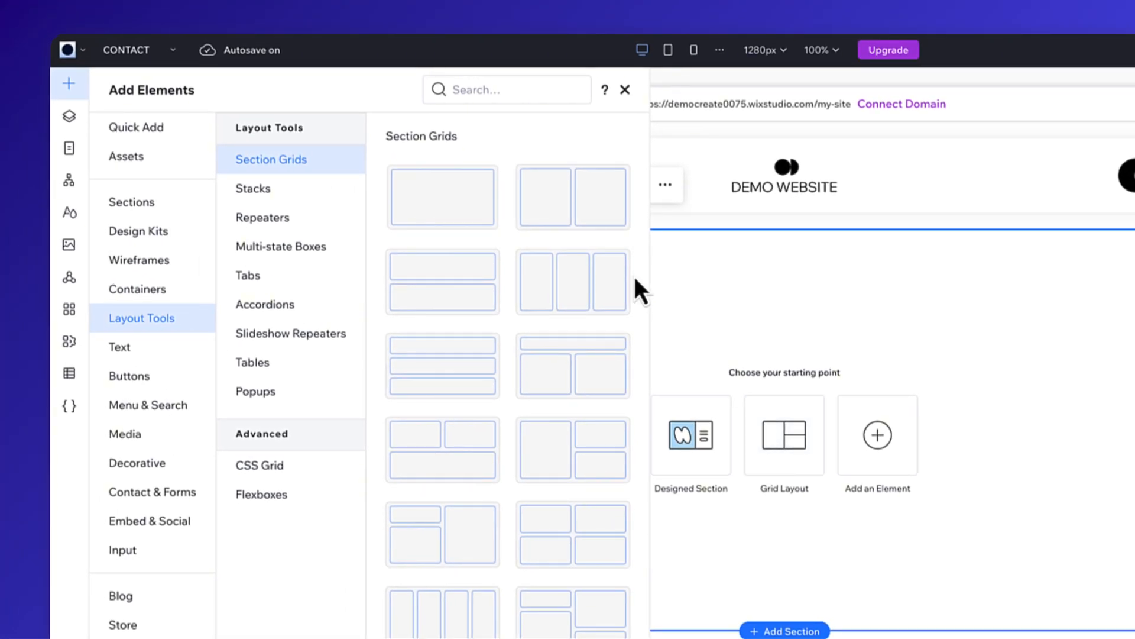
{"action": "left_click", "coordinate": [601, 220]}
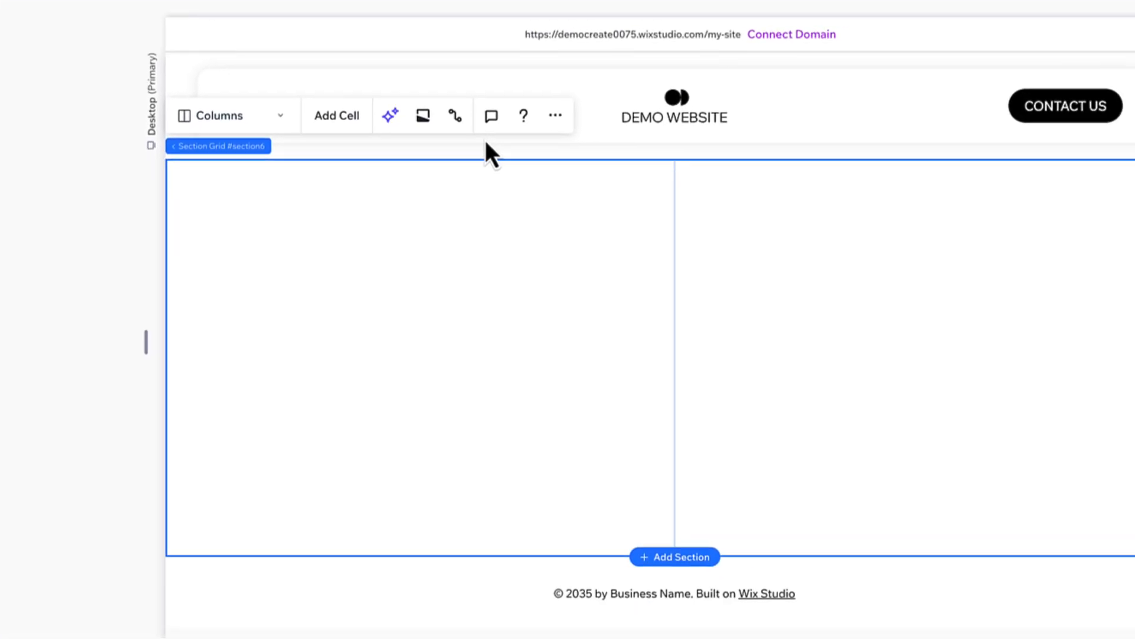
Add a Heading 1 text to the left cell of the grid and move it up to about 127 px from the cell's top.
{"action": "left_click", "coordinate": [411, 195]}
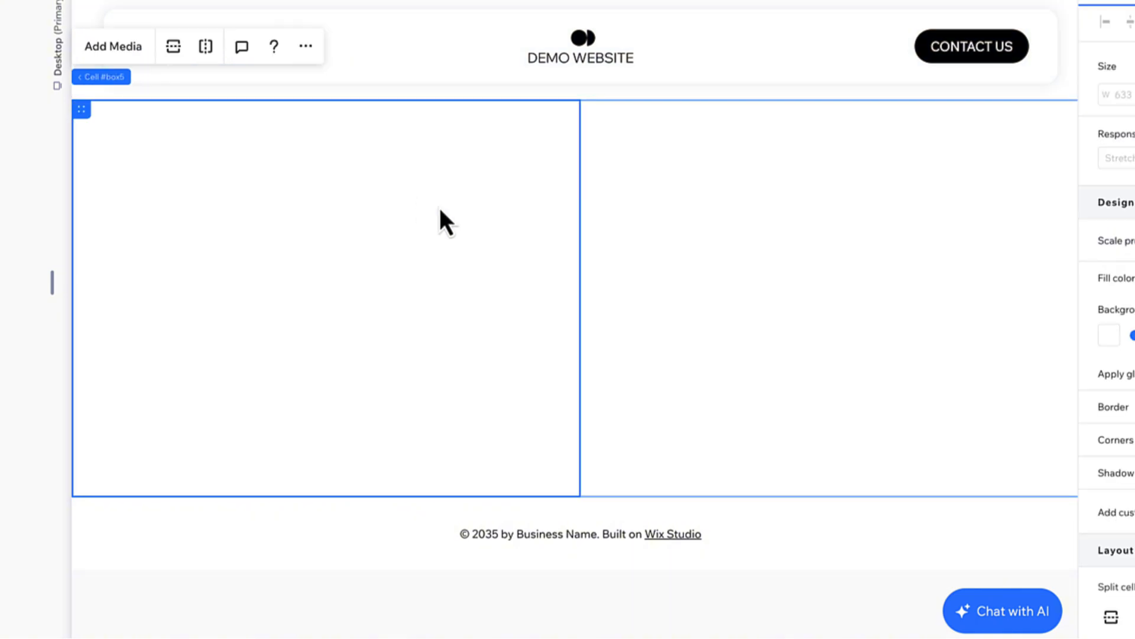
{"action": "left_click", "coordinate": [725, 217]}
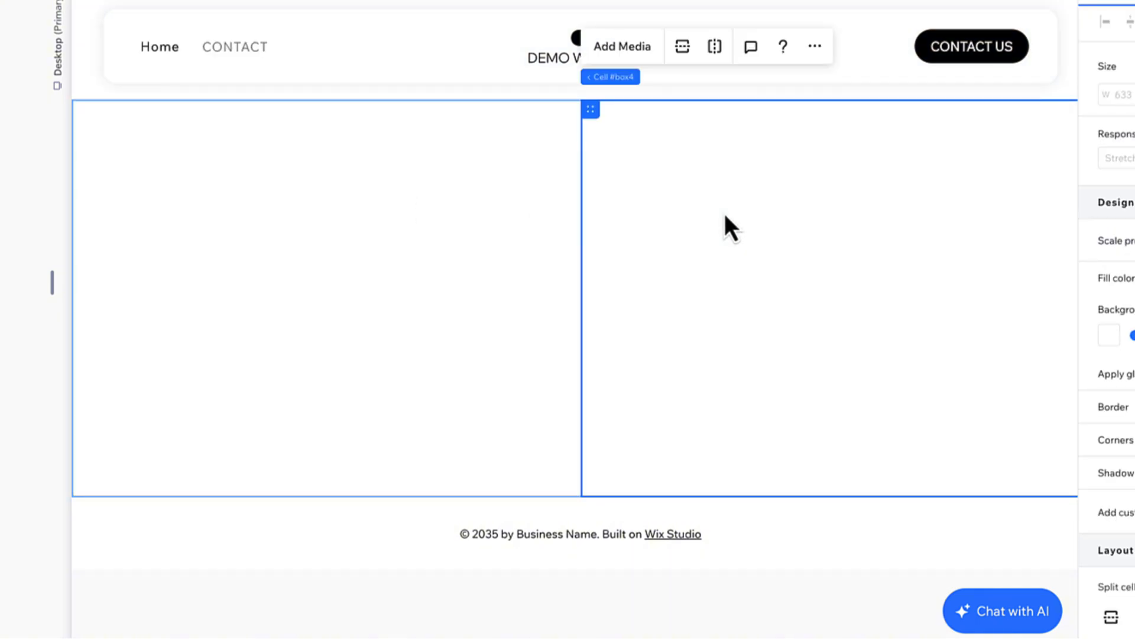
{"action": "left_click", "coordinate": [419, 213]}
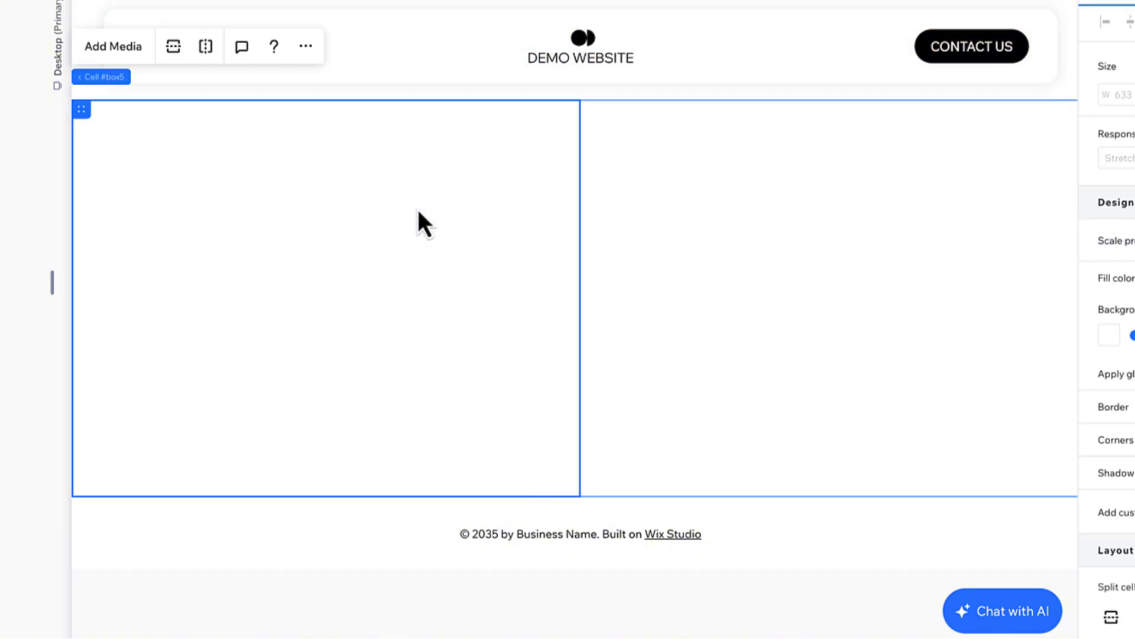
{"action": "left_click", "coordinate": [67, 83]}
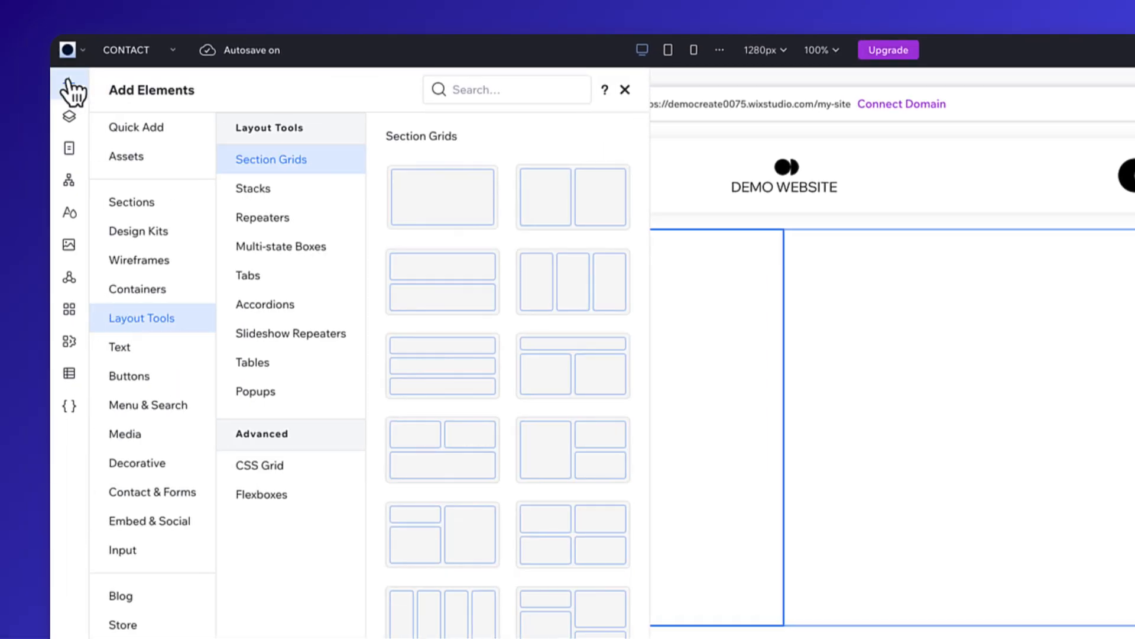
{"action": "left_click", "coordinate": [168, 357]}
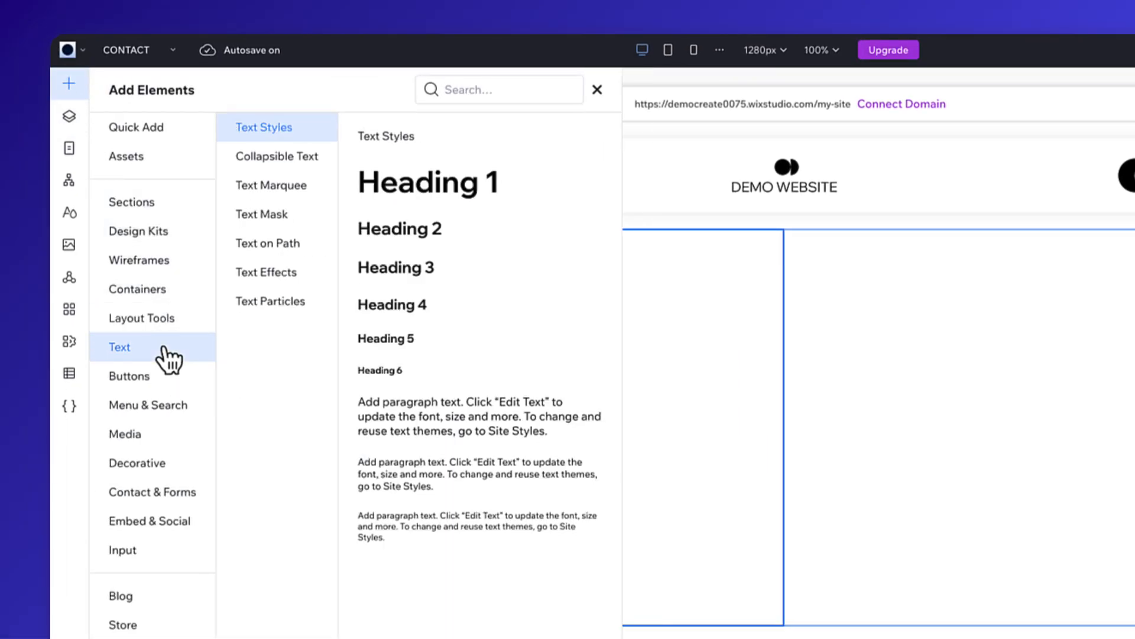
{"action": "left_click", "coordinate": [516, 198]}
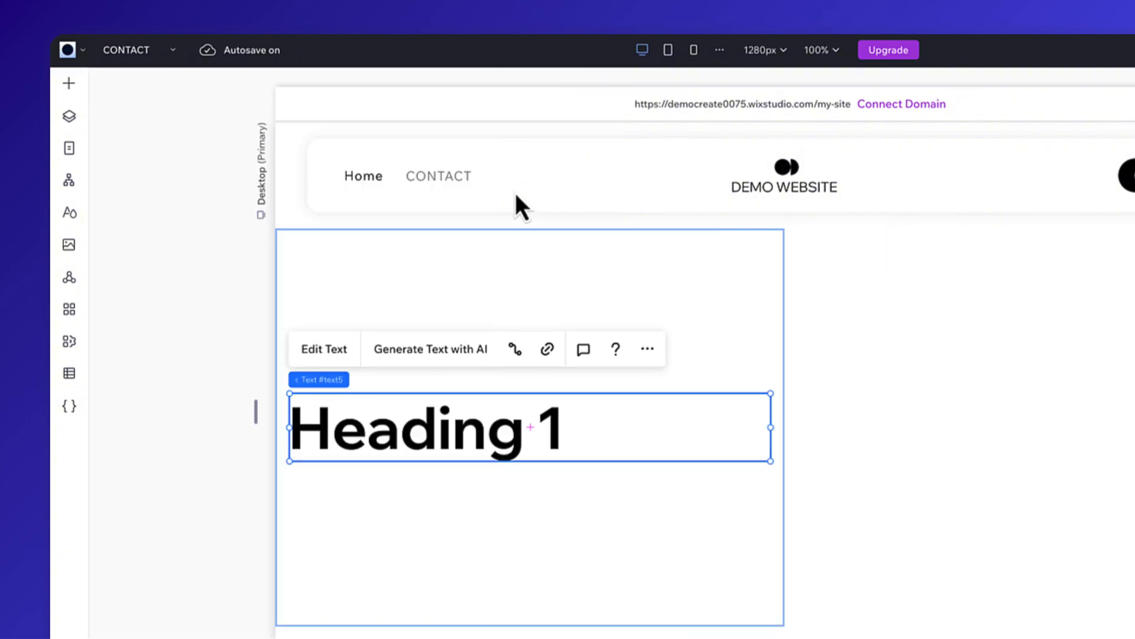
{"action": "left_click_drag", "start_coordinate": [437, 428], "coordinate": [439, 363]}
{"action": "left_click_drag", "start_coordinate": [236, 234], "coordinate": [236, 234]}
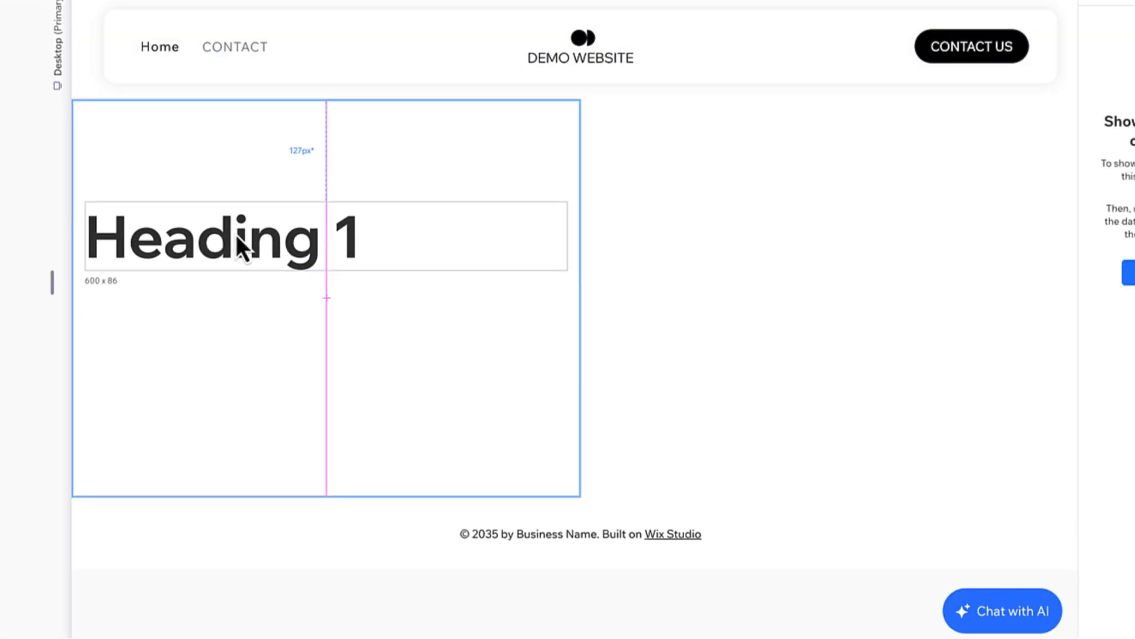
Generate AI title suggestions for the heading with business type EDUCATION, business name Wix studio and topic Welcome.
{"action": "left_click", "coordinate": [255, 178]}
{"action": "left_click", "coordinate": [716, 217]}
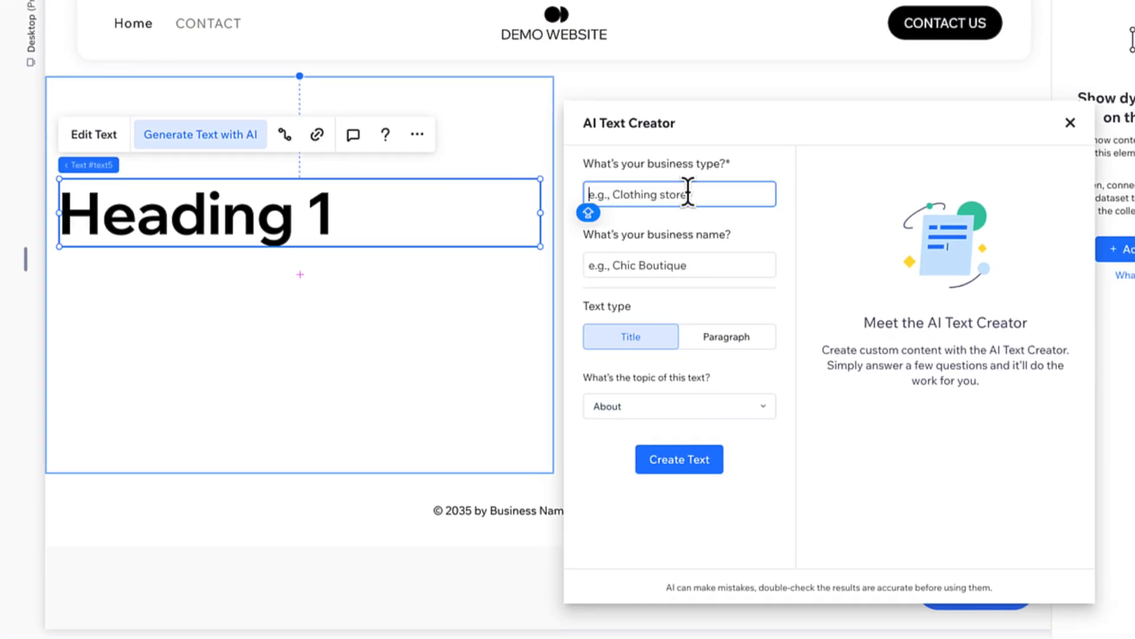
{"action": "type", "text": "EDUCATION"}
{"action": "left_click", "coordinate": [738, 283]}
{"action": "type", "text": "Wix studio"}
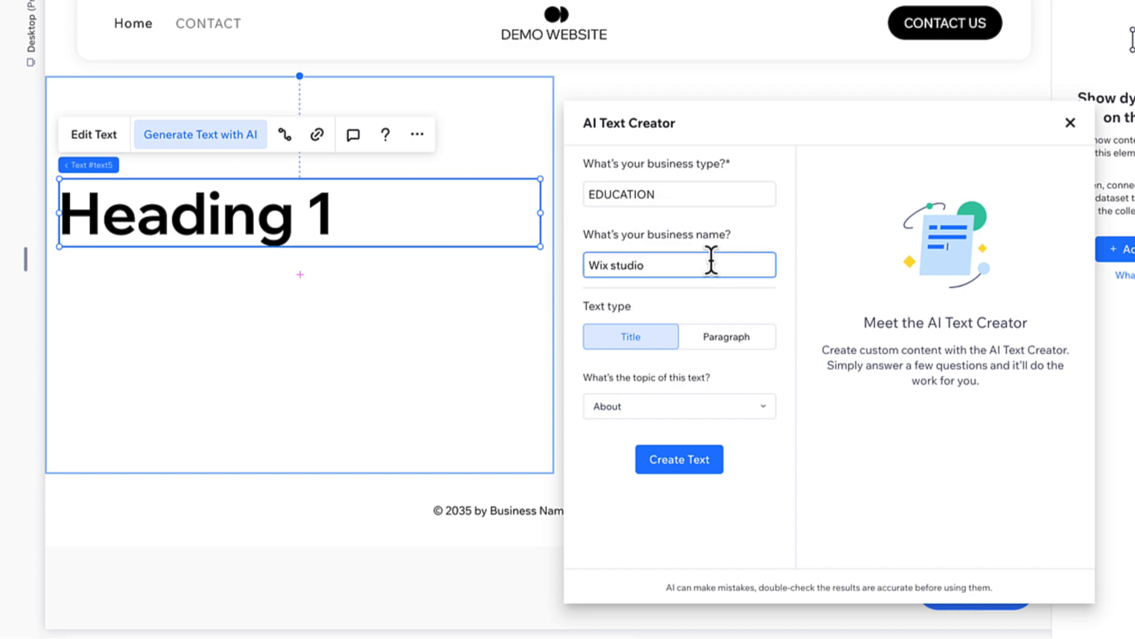
{"action": "left_click", "coordinate": [761, 408]}
{"action": "left_click", "coordinate": [700, 435]}
{"action": "left_click", "coordinate": [719, 471]}
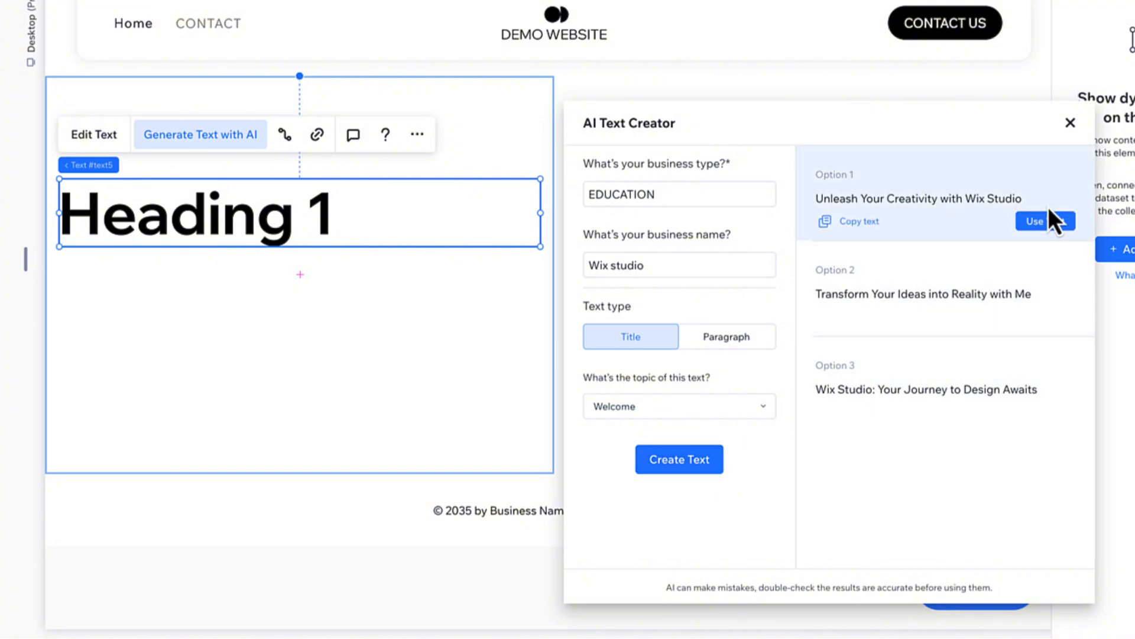
Use the suggested title "Unleash Your Creativity with Wix Studio" for the heading and resize its text box to about 599 px wide.
{"action": "left_click", "coordinate": [1046, 220]}
{"action": "left_click", "coordinate": [1070, 121]}
{"action": "left_click_drag", "start_coordinate": [540, 385], "coordinate": [385, 317]}
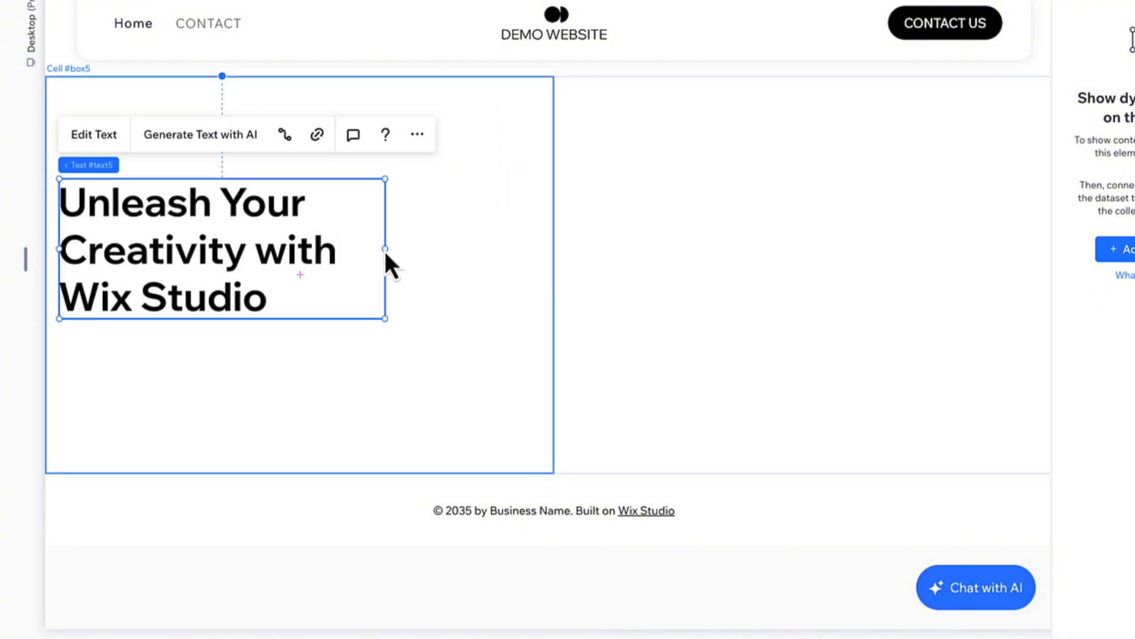
{"action": "left_click_drag", "start_coordinate": [385, 261], "coordinate": [540, 274]}
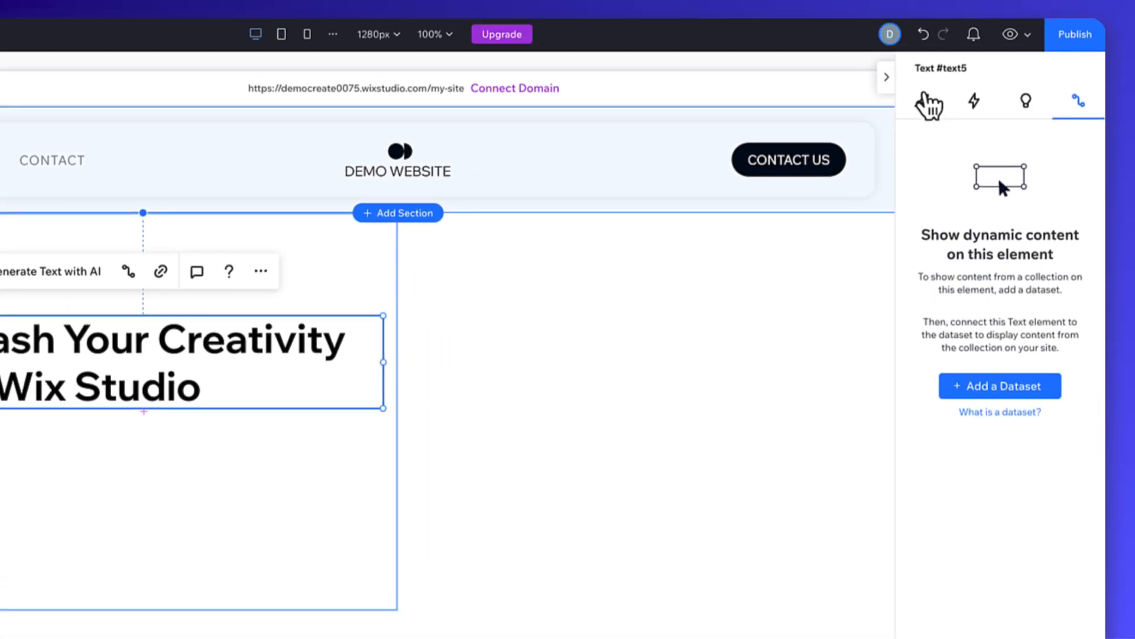
Reduce the font size of the "Unleash Your Creativity with Wix Studio" heading slightly.
{"action": "left_click", "coordinate": [910, 113]}
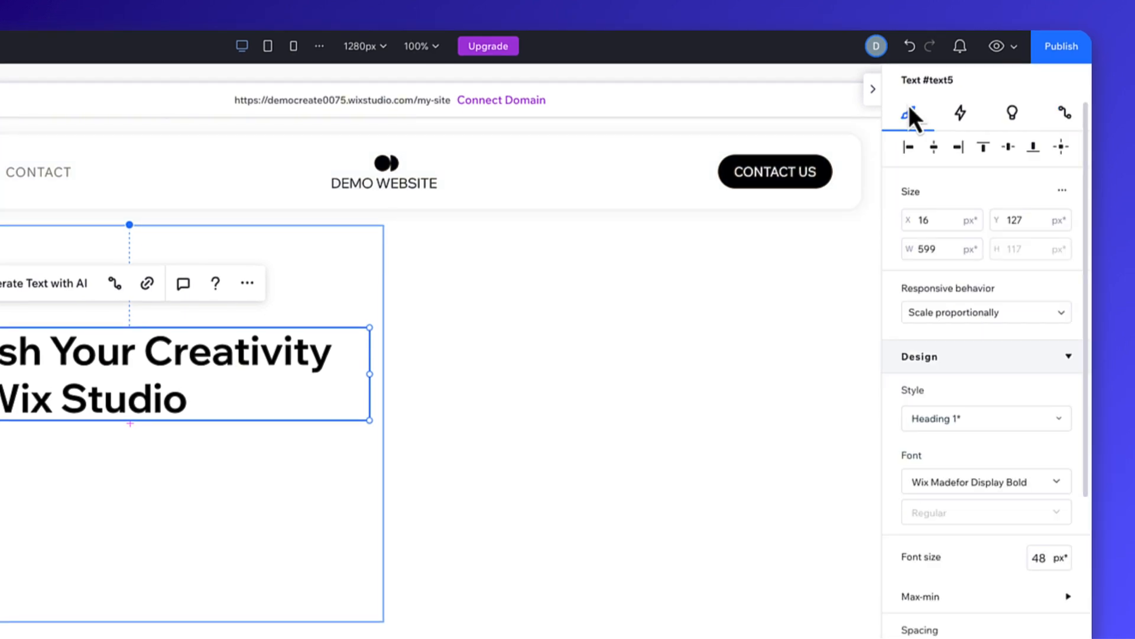
{"action": "left_click", "coordinate": [1044, 556]}
{"action": "key", "text": "Return"}
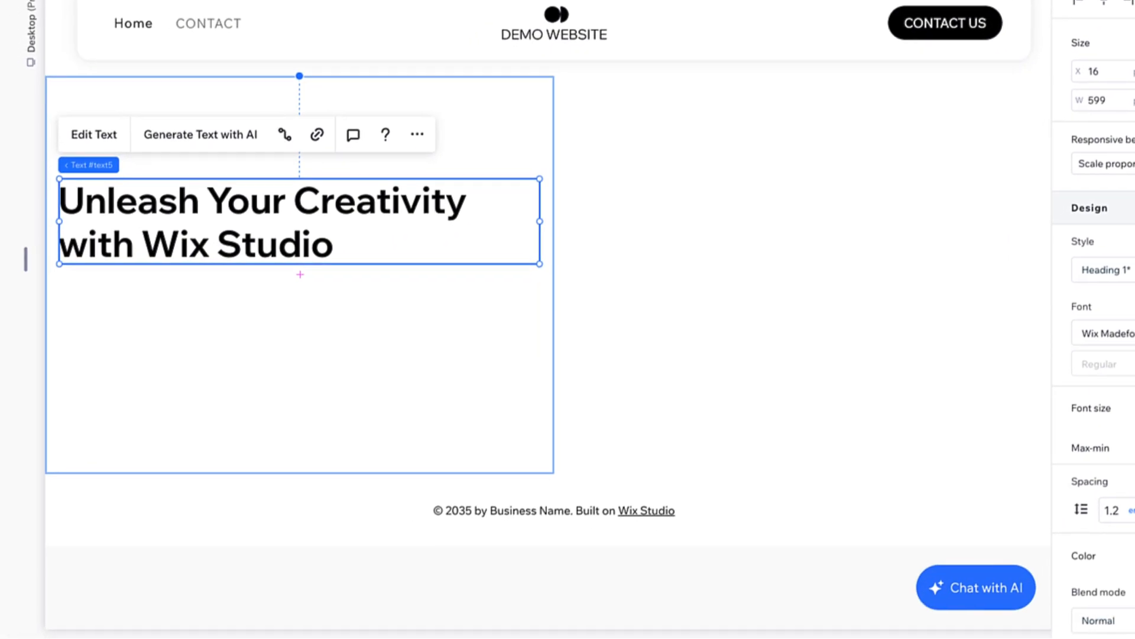
Add a large paragraph text to the left cell and place it just below the heading, about 16 px from the cell's left edge.
{"action": "left_click", "coordinate": [220, 331]}
{"action": "left_click", "coordinate": [68, 88]}
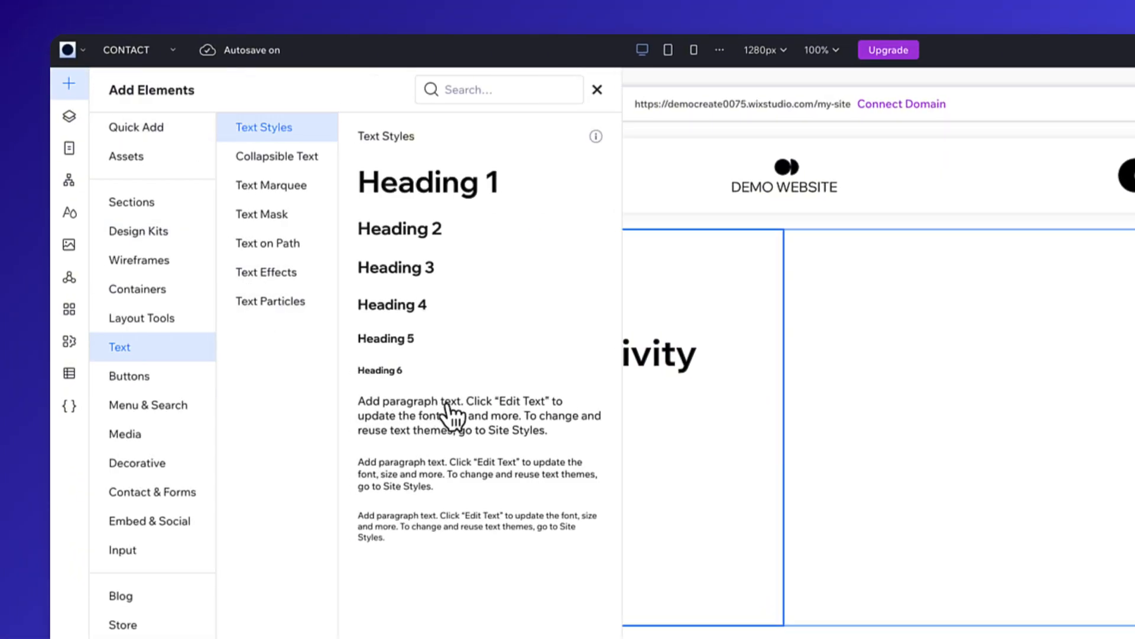
{"action": "left_click", "coordinate": [452, 414]}
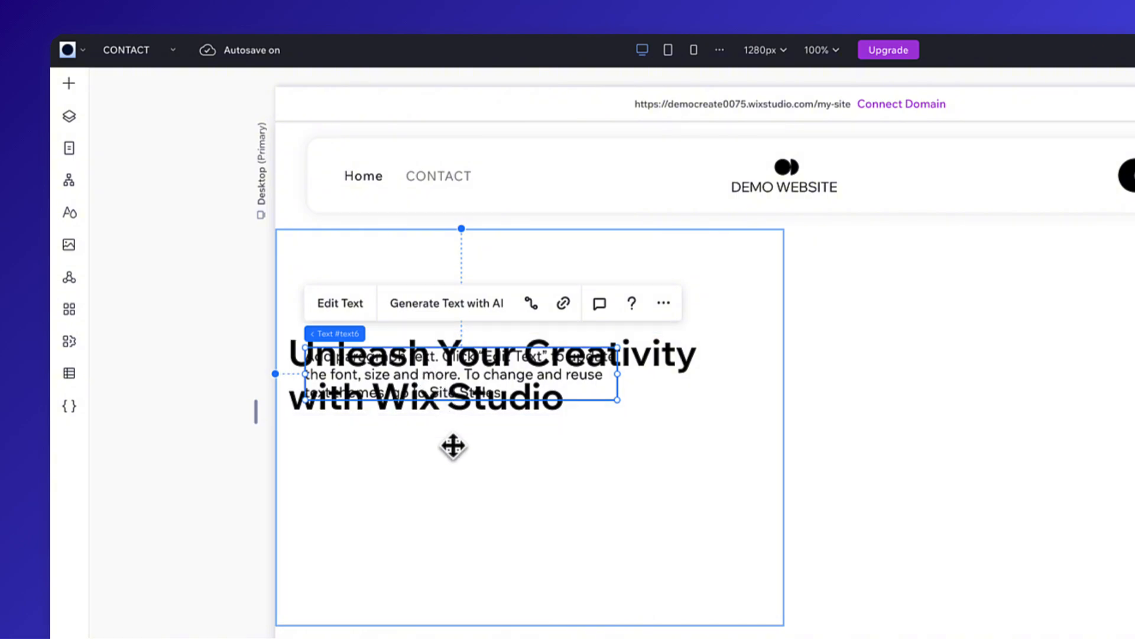
{"action": "left_click_drag", "start_coordinate": [451, 446], "coordinate": [416, 472]}
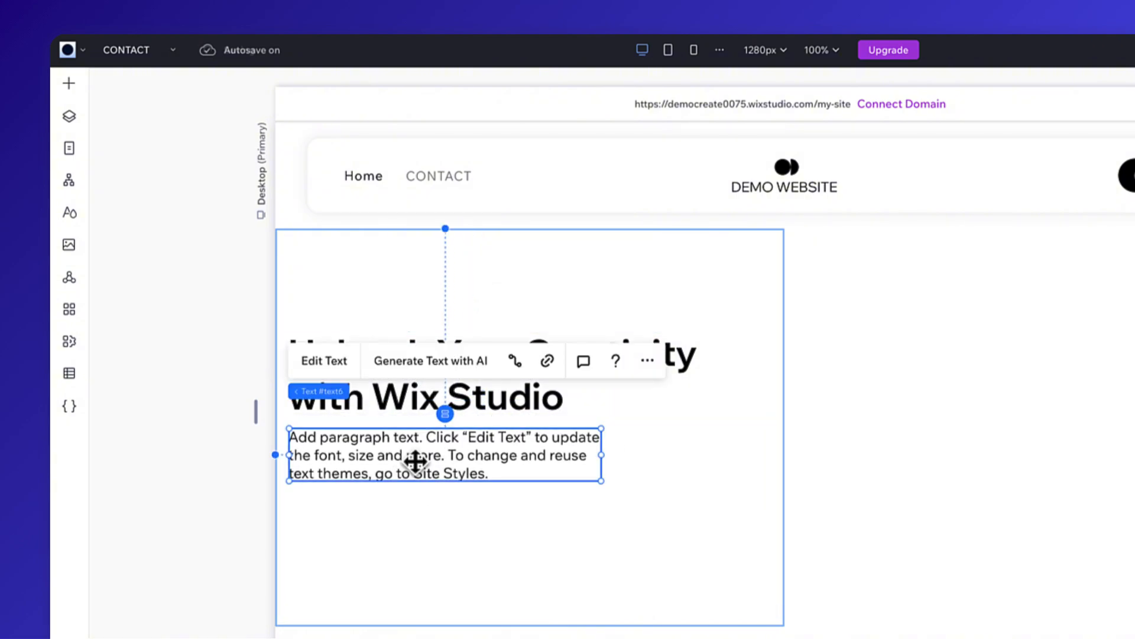
Generate AI paragraph suggestions for the new text with topic Service description and service name Wix studio.
{"action": "left_click", "coordinate": [416, 369]}
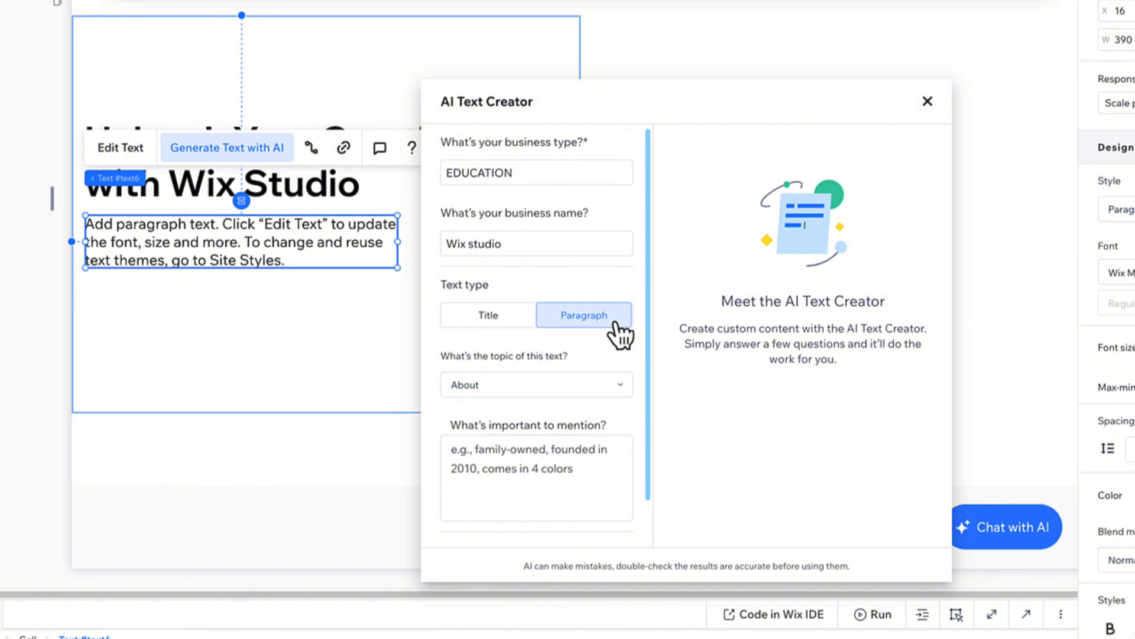
{"action": "left_click", "coordinate": [615, 389]}
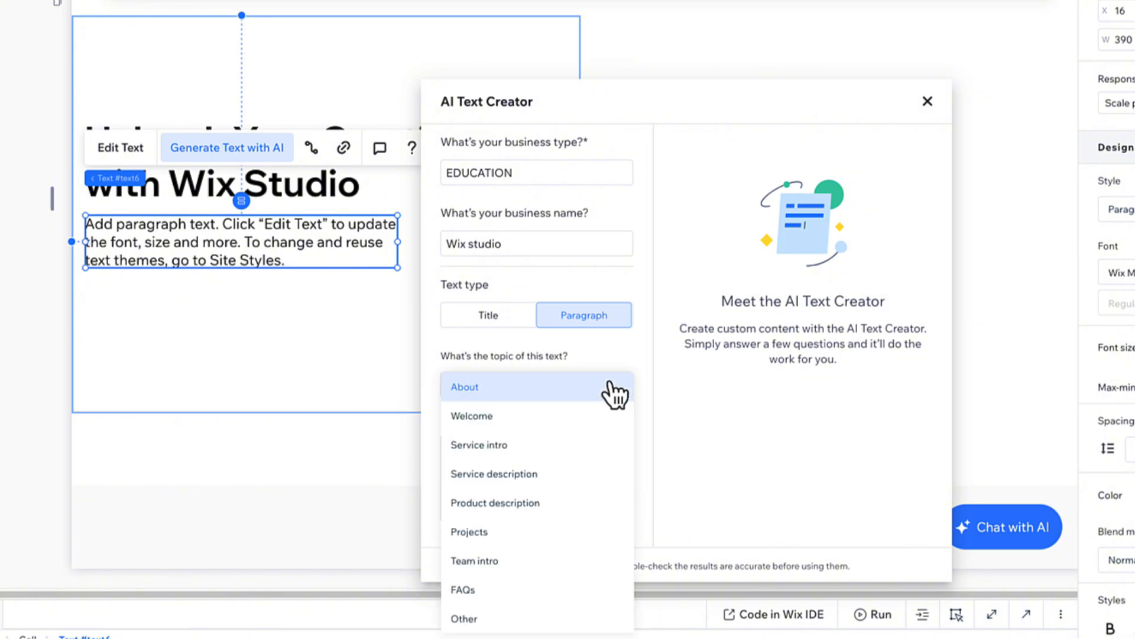
{"action": "left_click", "coordinate": [584, 475]}
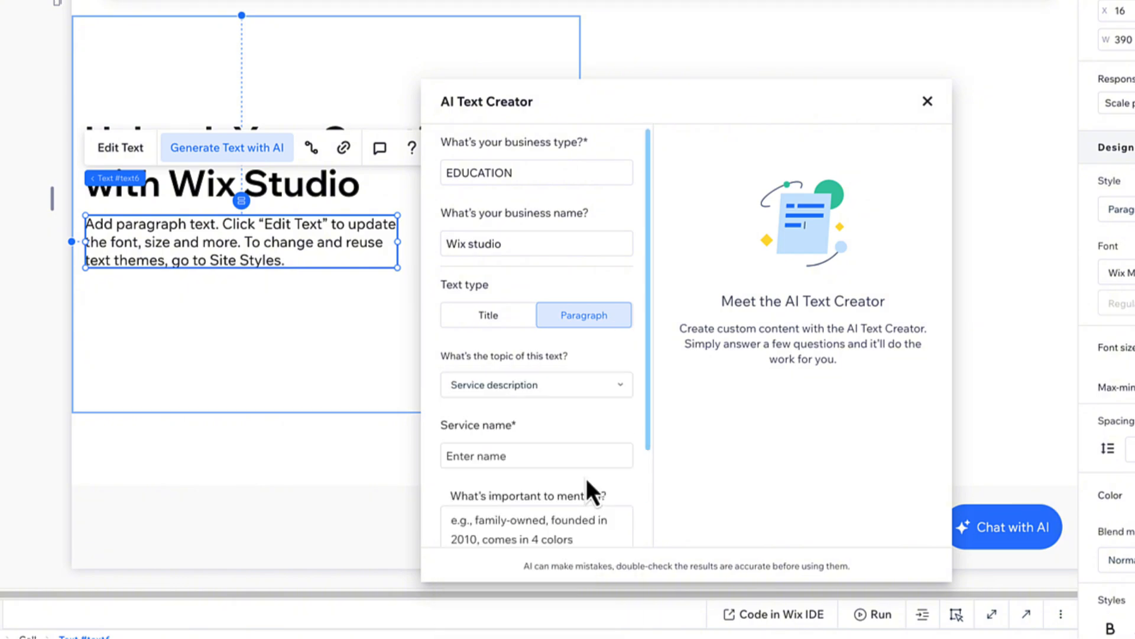
{"action": "left_click", "coordinate": [571, 455]}
{"action": "type", "text": "Wix studio"}
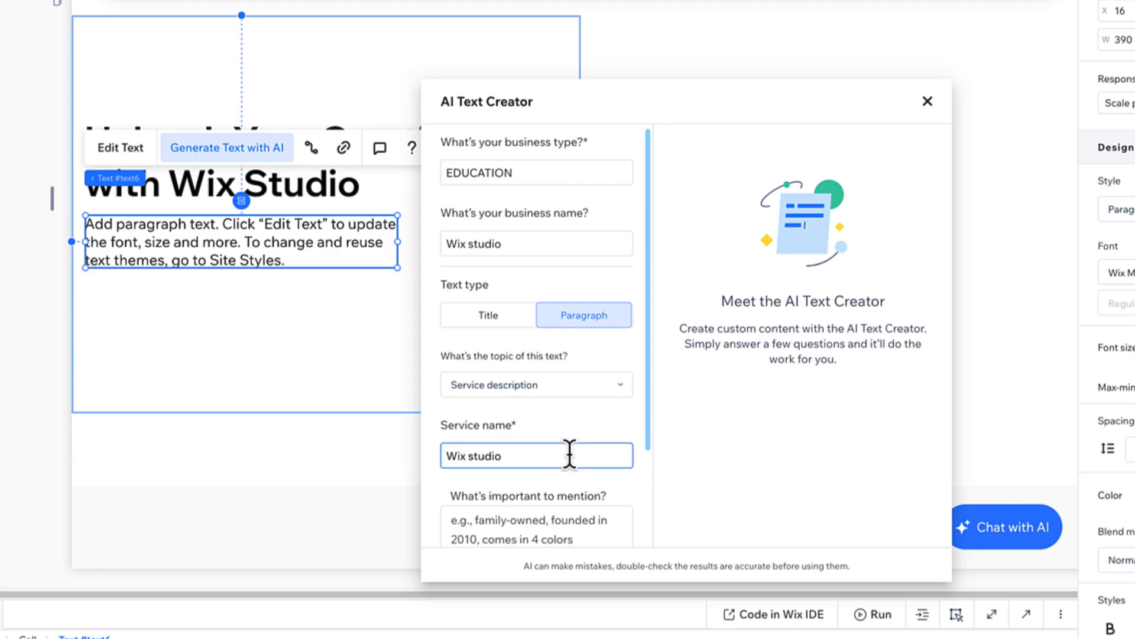
{"action": "scroll", "coordinate": [540, 431], "scroll_direction": "down", "scroll_amount": 2}
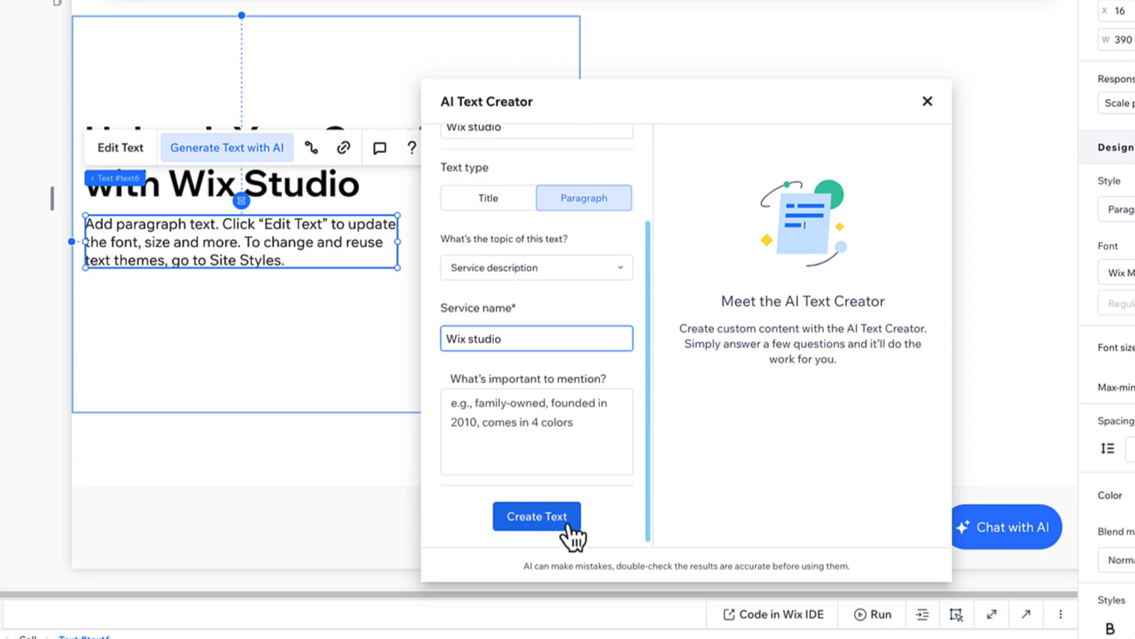
{"action": "left_click", "coordinate": [568, 529]}
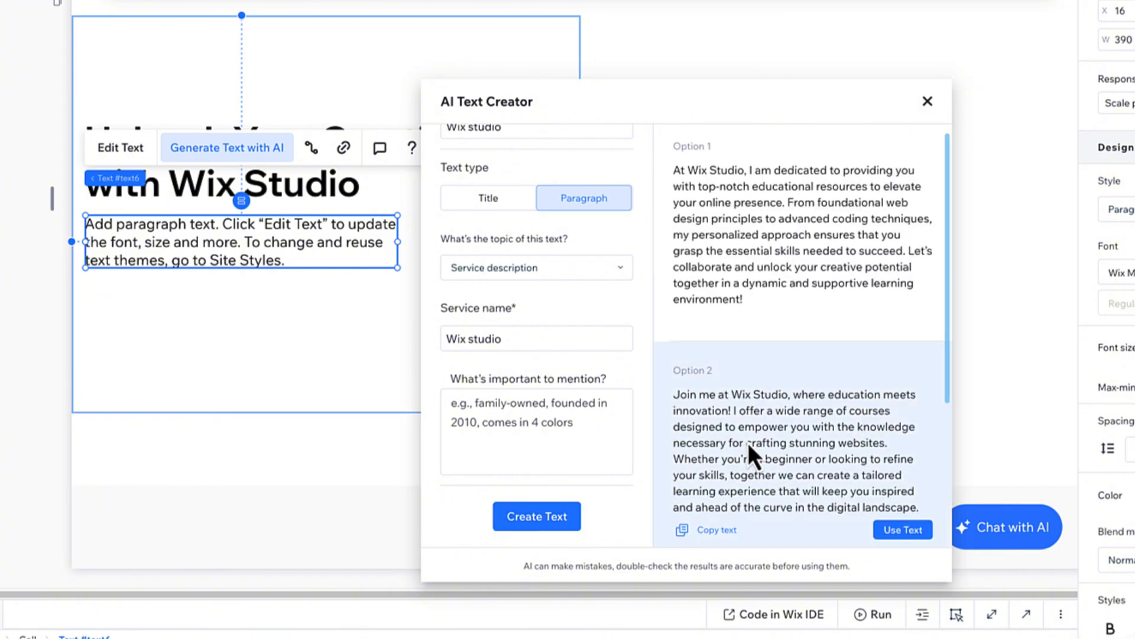
Use the suggestion beginning "At Wix Studio, I am dedicated" and delete its sentence starting "From foundational web design principles".
{"action": "left_click", "coordinate": [899, 321]}
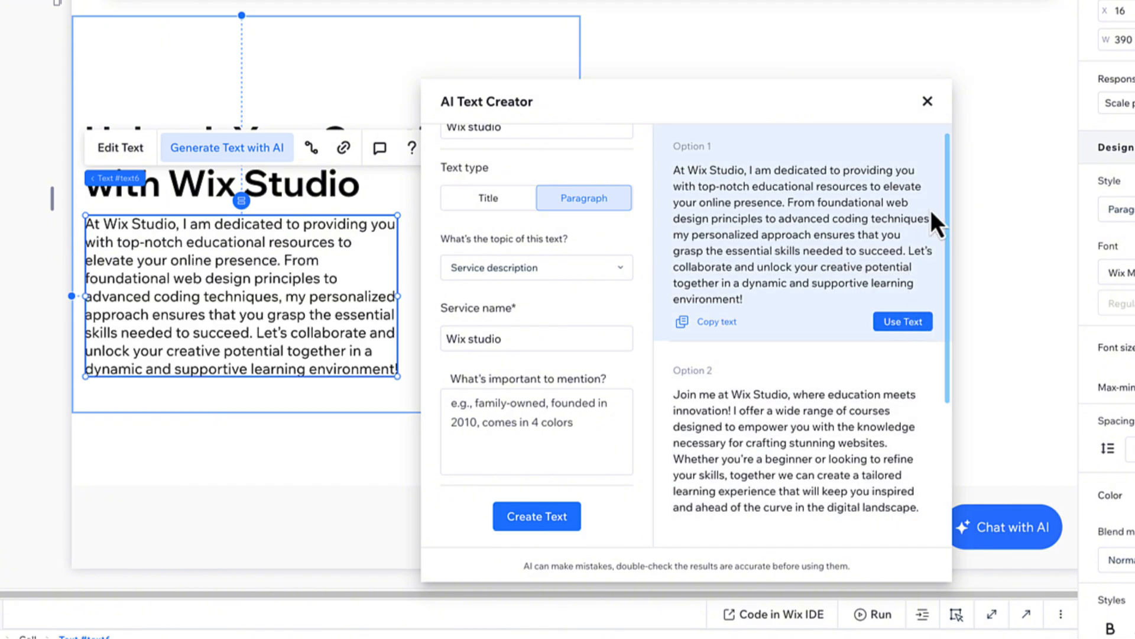
{"action": "left_click", "coordinate": [927, 102]}
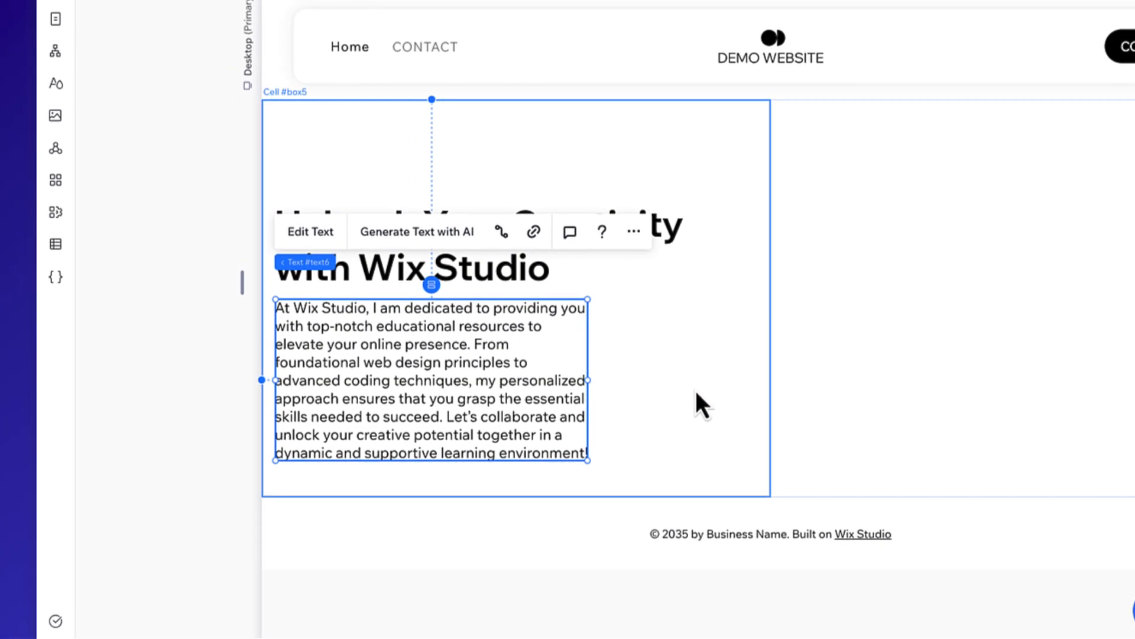
{"action": "double_click", "coordinate": [255, 332]}
{"action": "left_click_drag", "start_coordinate": [445, 416], "coordinate": [469, 347]}
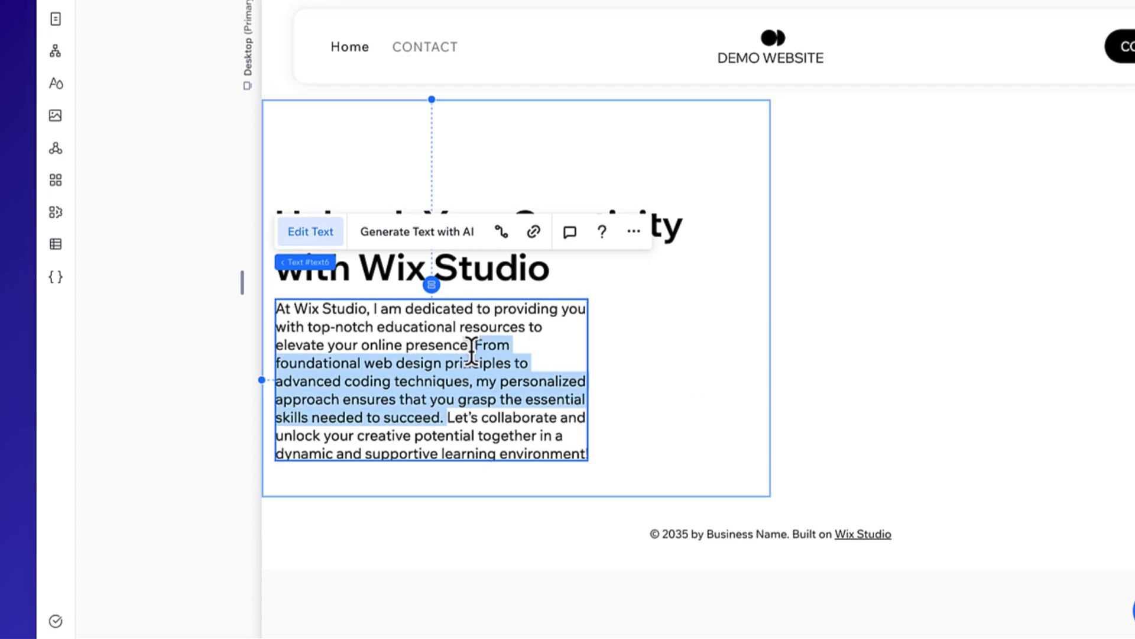
{"action": "key", "text": "BackSpace"}
{"action": "key", "text": "Escape"}
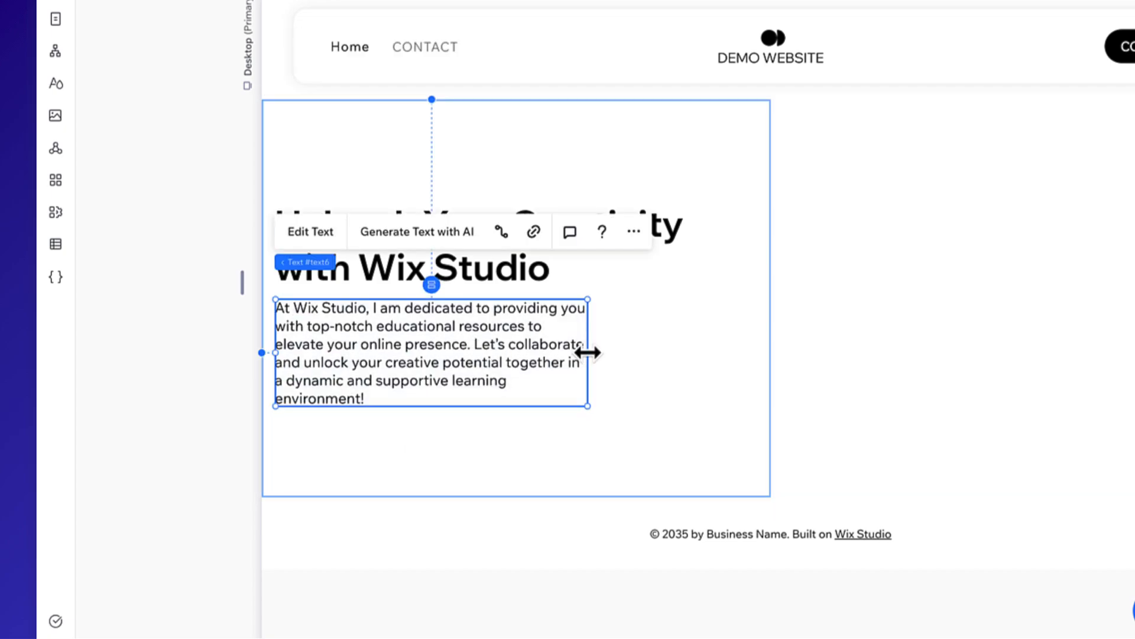
Widen the paragraph's text box to about 592 px and change its text color to gray.
{"action": "left_click_drag", "start_coordinate": [587, 352], "coordinate": [749, 359]}
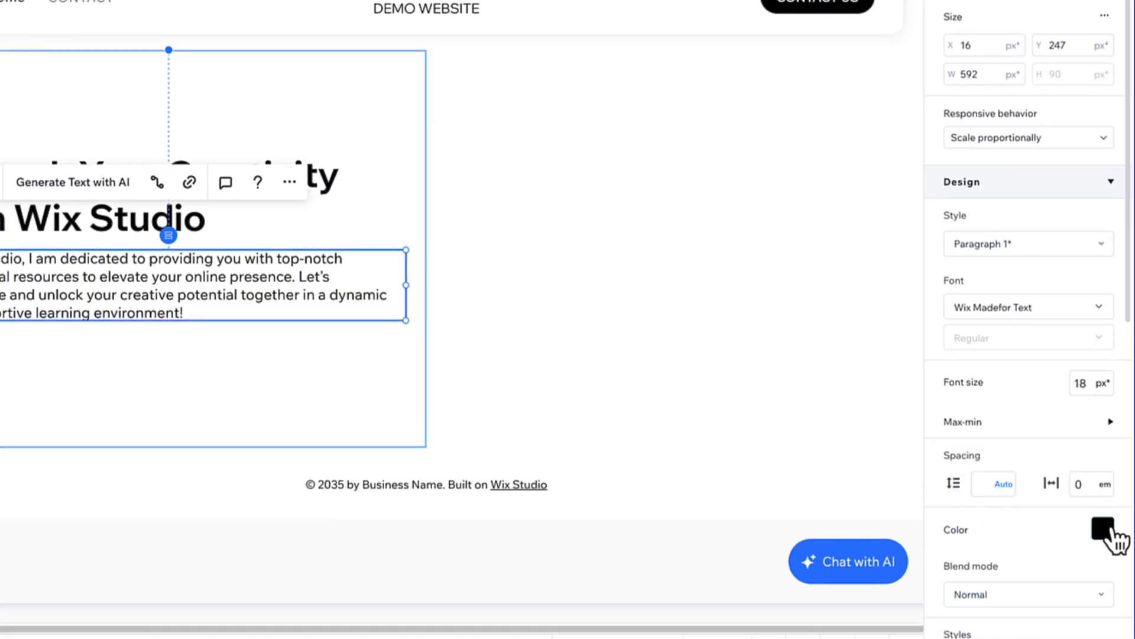
{"action": "left_click", "coordinate": [1103, 530]}
{"action": "left_click", "coordinate": [1057, 517]}
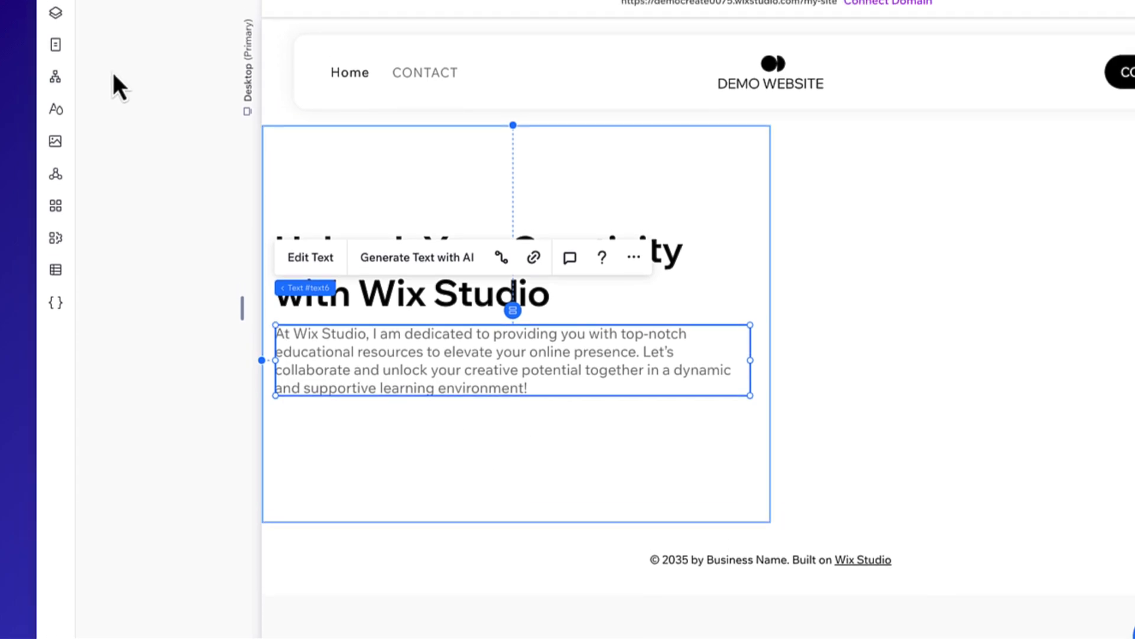
Add the black styled "Start Now" button to the left cell and place it below the paragraph.
{"action": "left_click", "coordinate": [57, 81]}
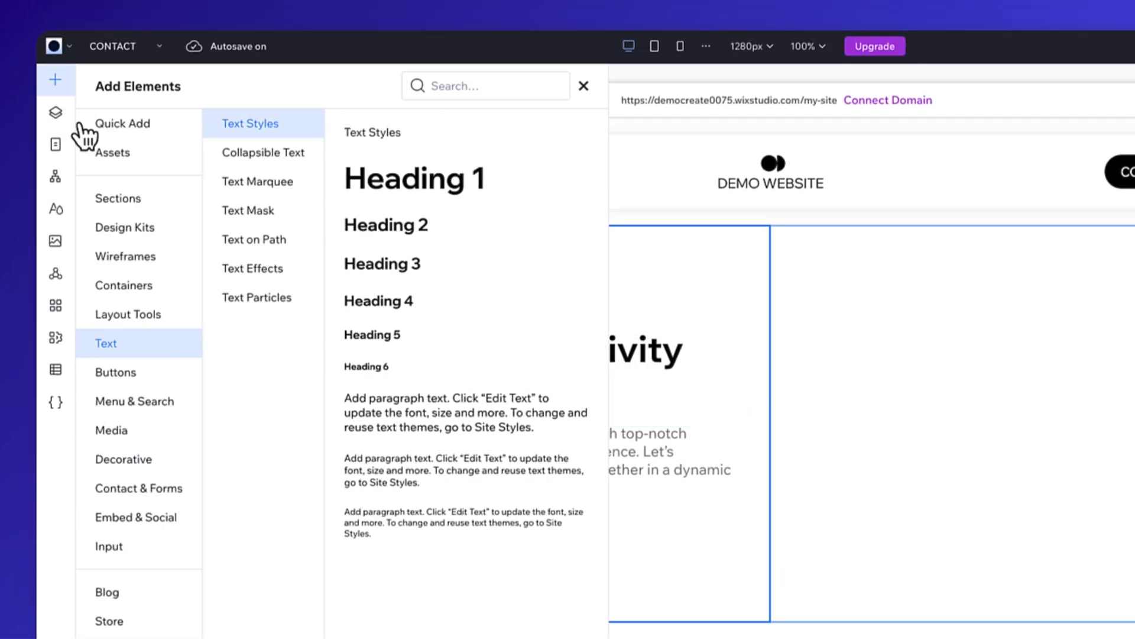
{"action": "left_click", "coordinate": [170, 376]}
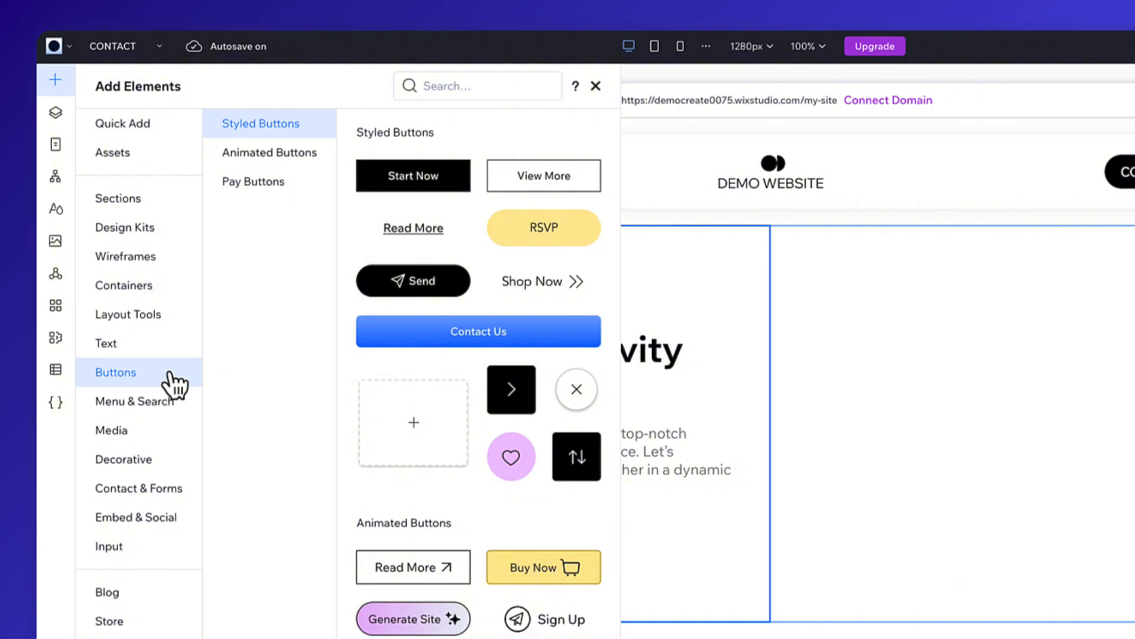
{"action": "left_click", "coordinate": [455, 198]}
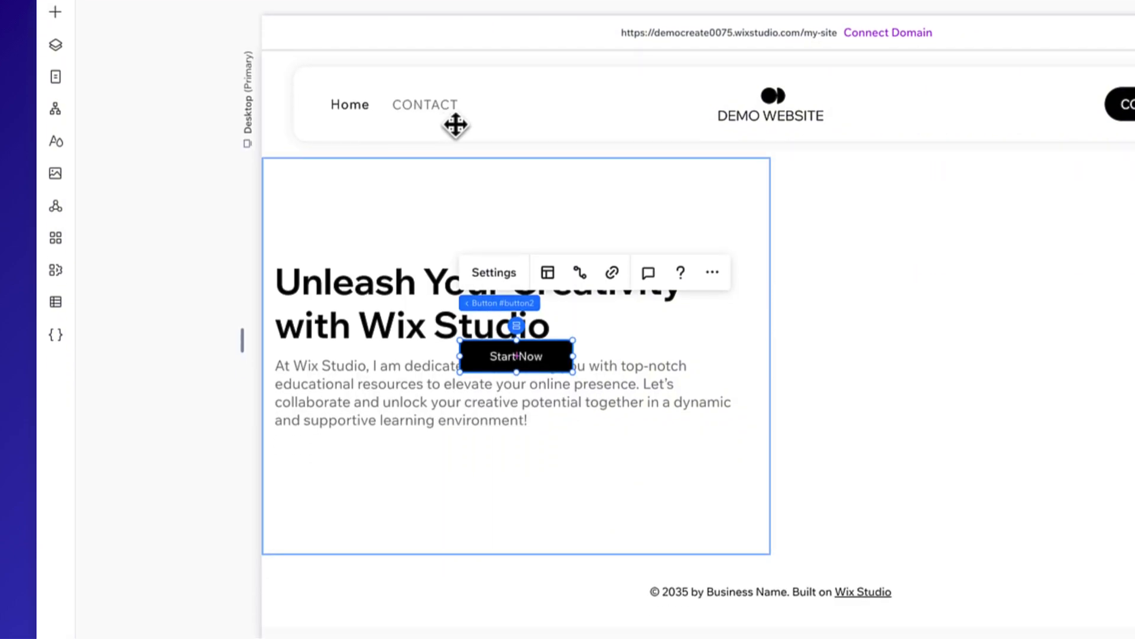
{"action": "left_click_drag", "start_coordinate": [532, 296], "coordinate": [412, 405]}
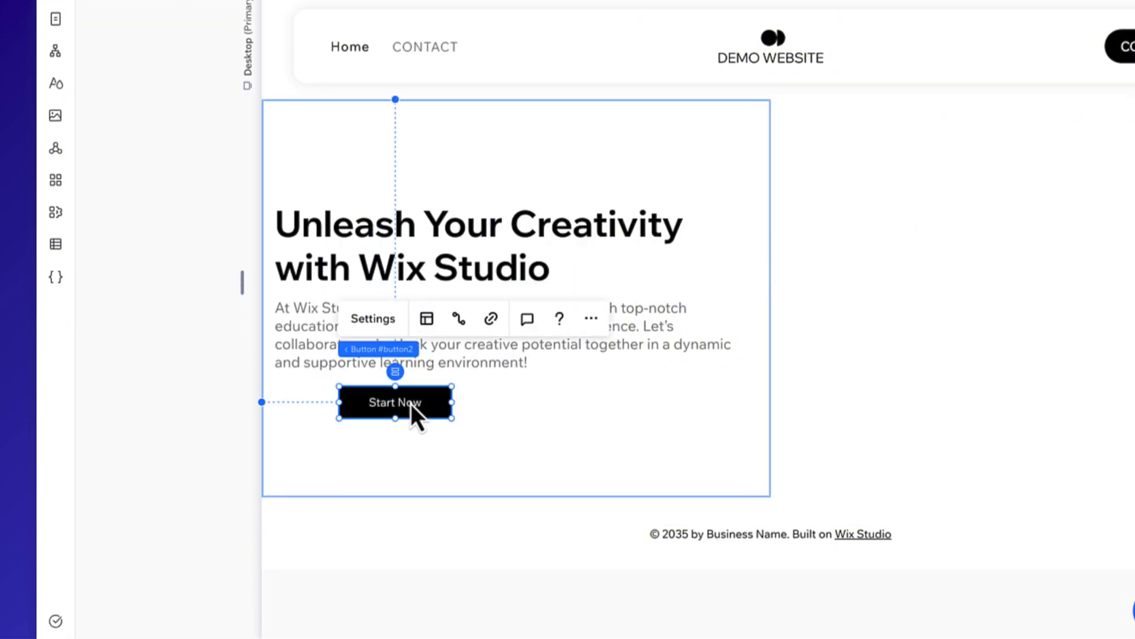
{"action": "left_click", "coordinate": [384, 318]}
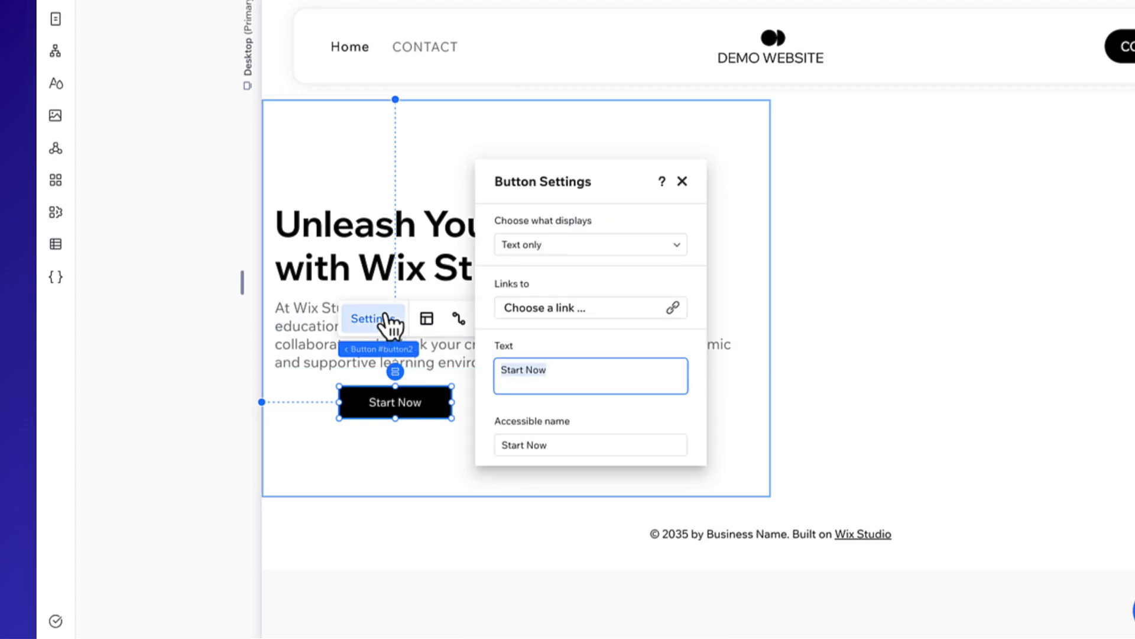
{"action": "left_click", "coordinate": [682, 181]}
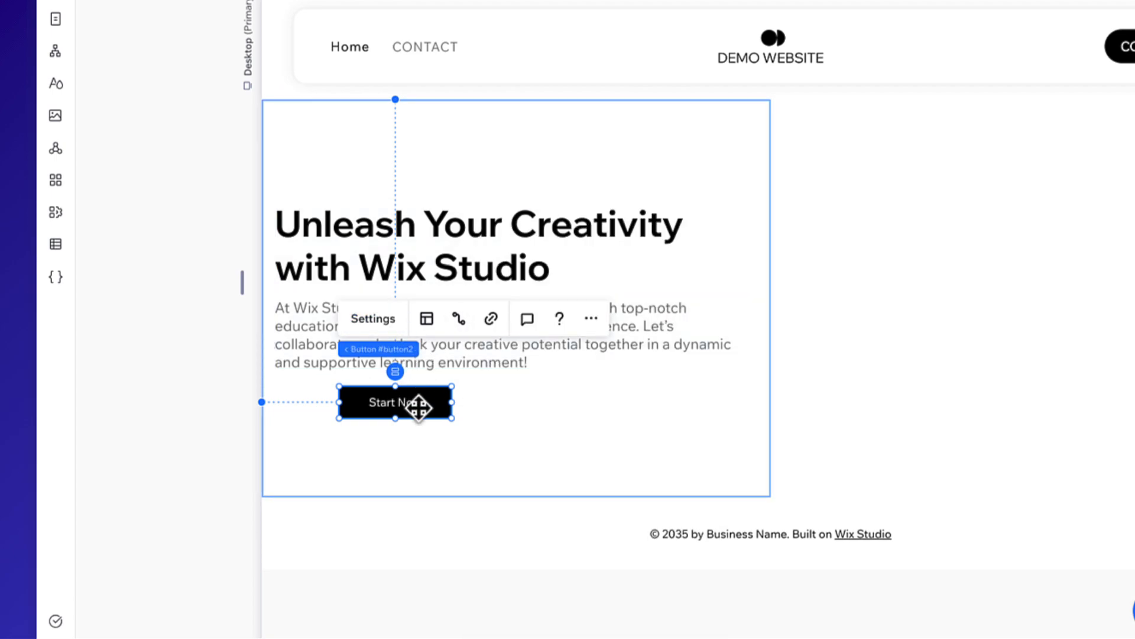
Set the "Start Now" button's text to 18 px and make it bold.
{"action": "left_click", "coordinate": [997, 450]}
{"action": "scroll", "coordinate": [990, 460], "scroll_direction": "down", "scroll_amount": 4}
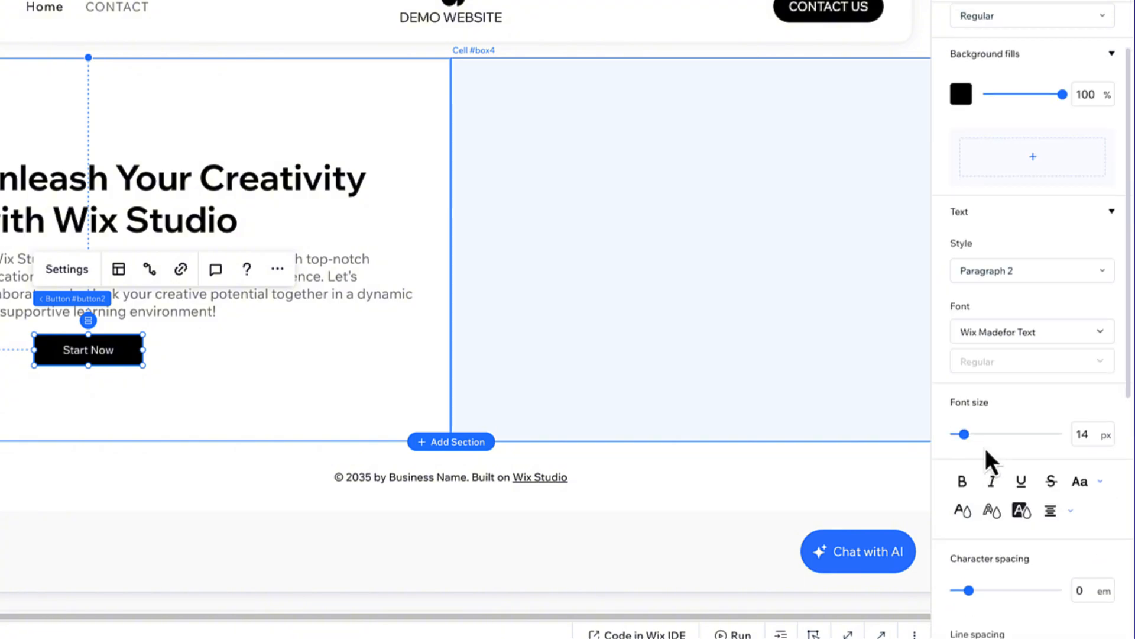
{"action": "left_click", "coordinate": [1086, 434]}
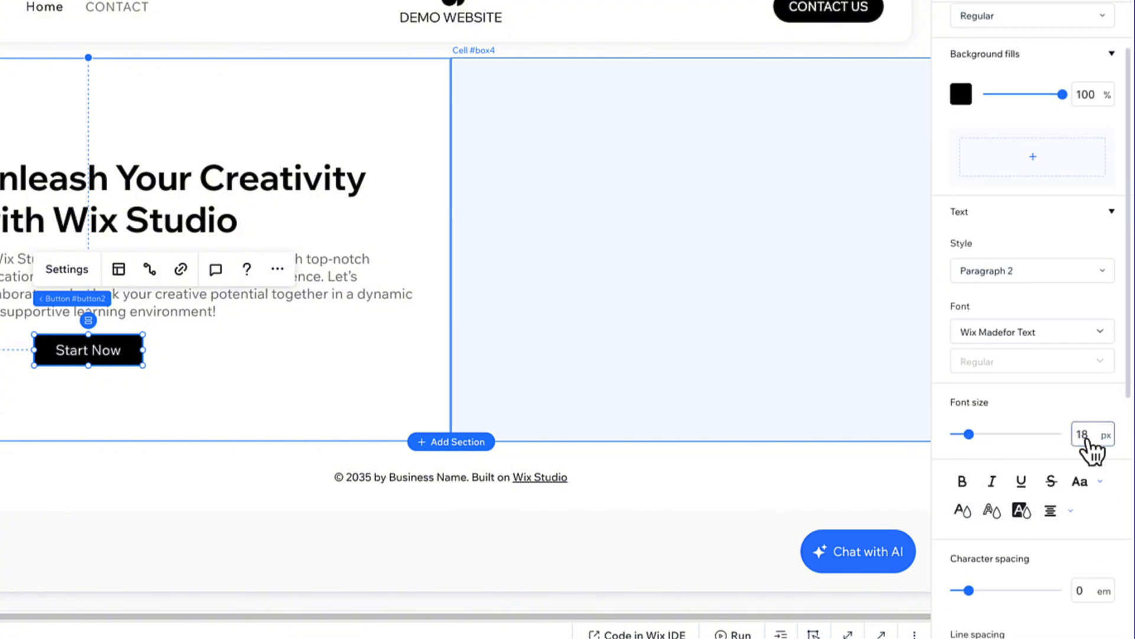
{"action": "left_click", "coordinate": [962, 482]}
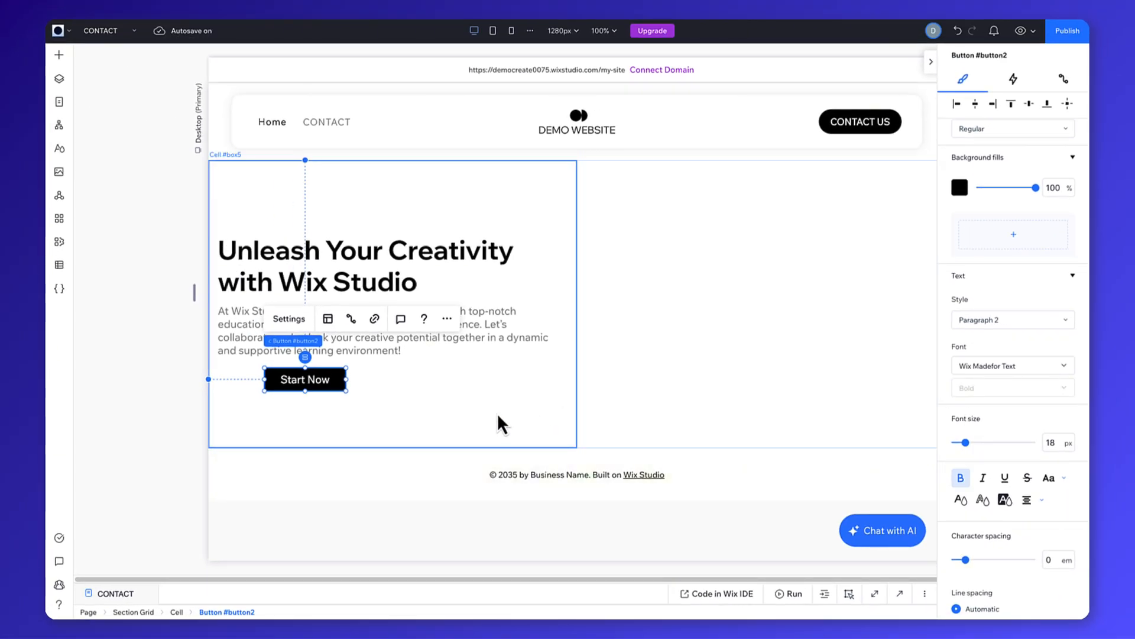
Stack the heading, paragraph and "Start Now" button vertically, and center the stack horizontally and vertically in the left cell.
{"action": "left_click", "coordinate": [347, 394]}
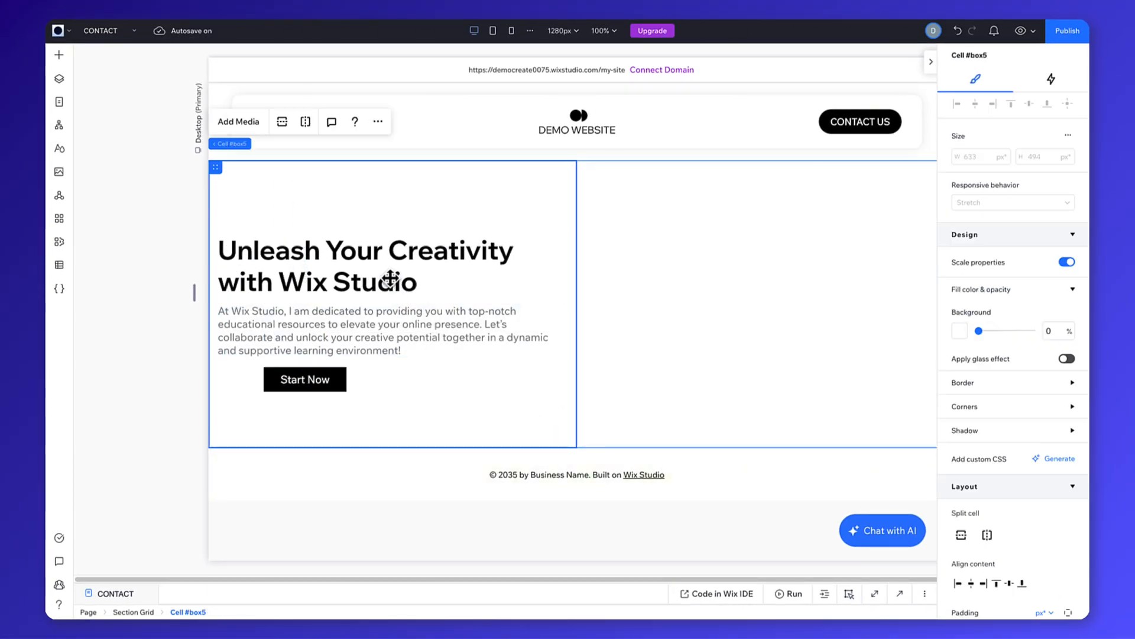
{"action": "left_click", "coordinate": [387, 251]}
{"action": "left_click", "coordinate": [364, 334], "text": "shift"}
{"action": "left_click", "coordinate": [336, 384], "text": "shift"}
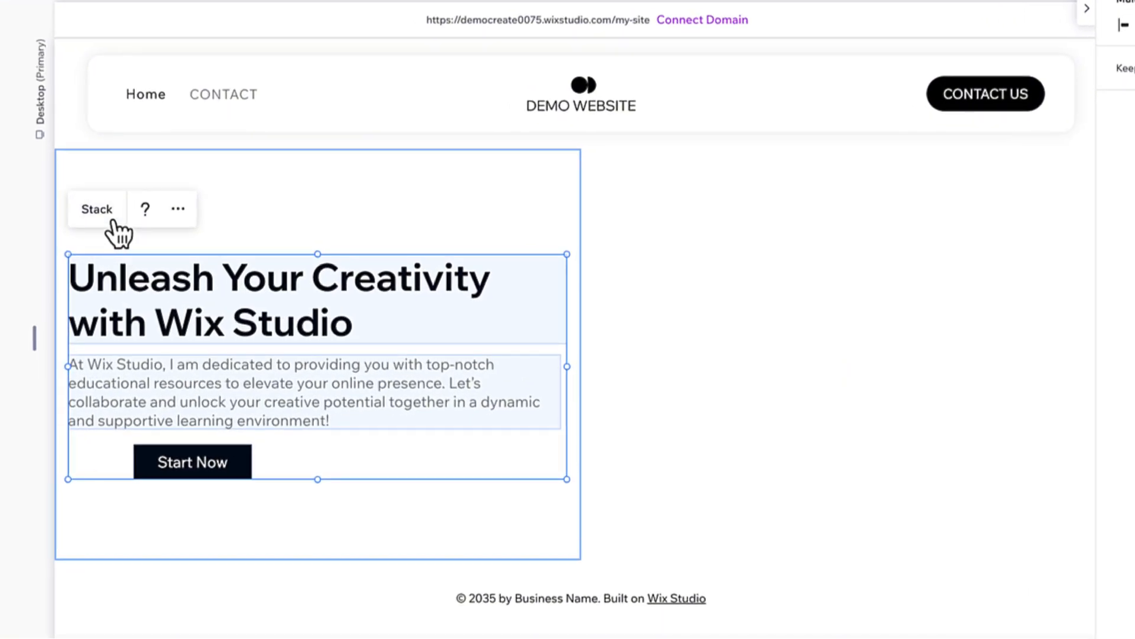
{"action": "left_click", "coordinate": [112, 219]}
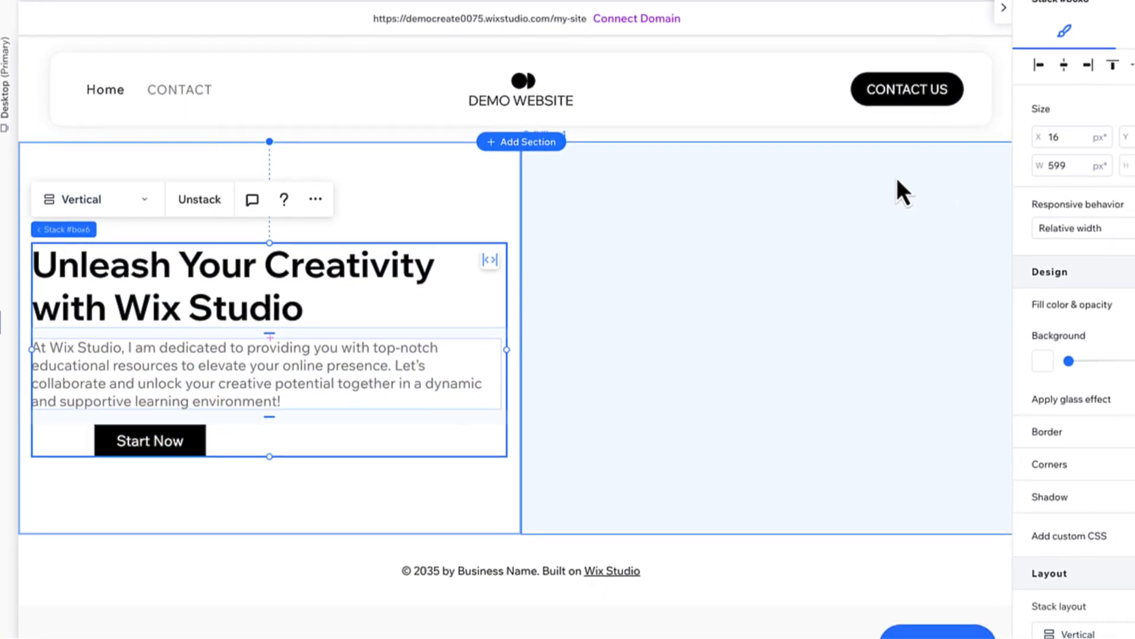
{"action": "left_click", "coordinate": [1024, 64]}
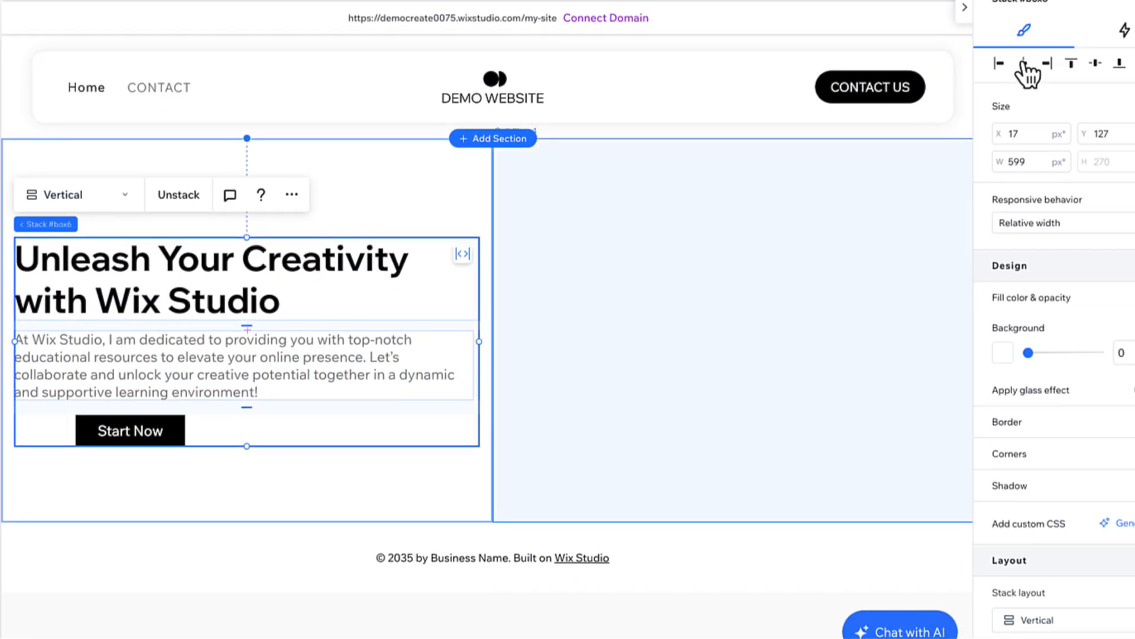
{"action": "left_click", "coordinate": [1096, 63]}
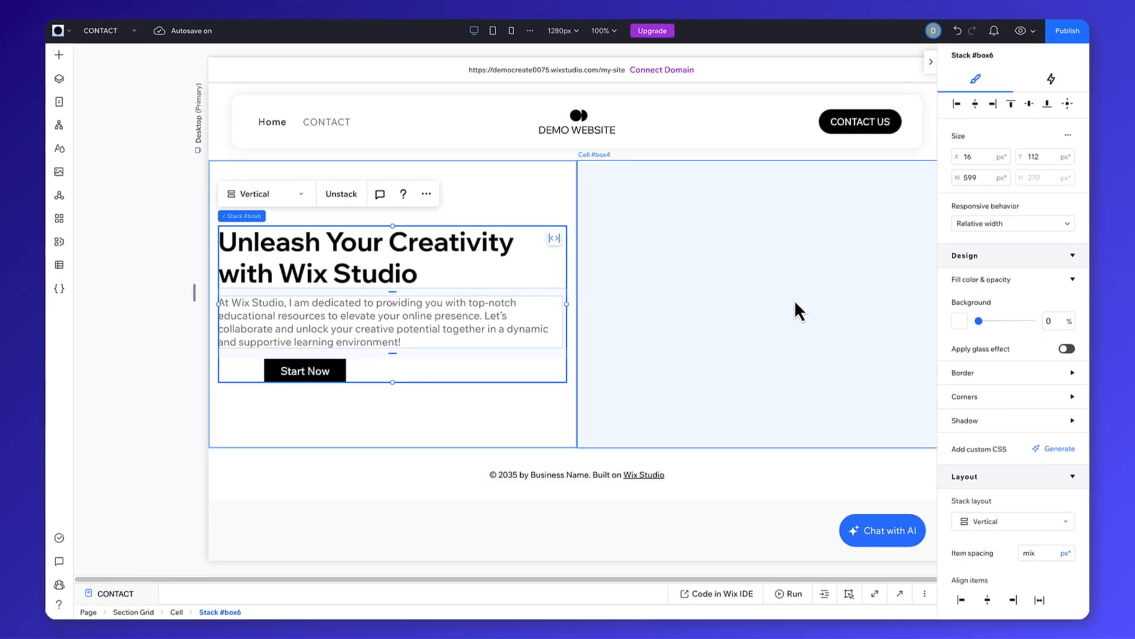
Fill the right cell with the pink and blue cubes video from the Media from Wix videos, and collapse the inspector.
{"action": "left_click", "coordinate": [766, 318]}
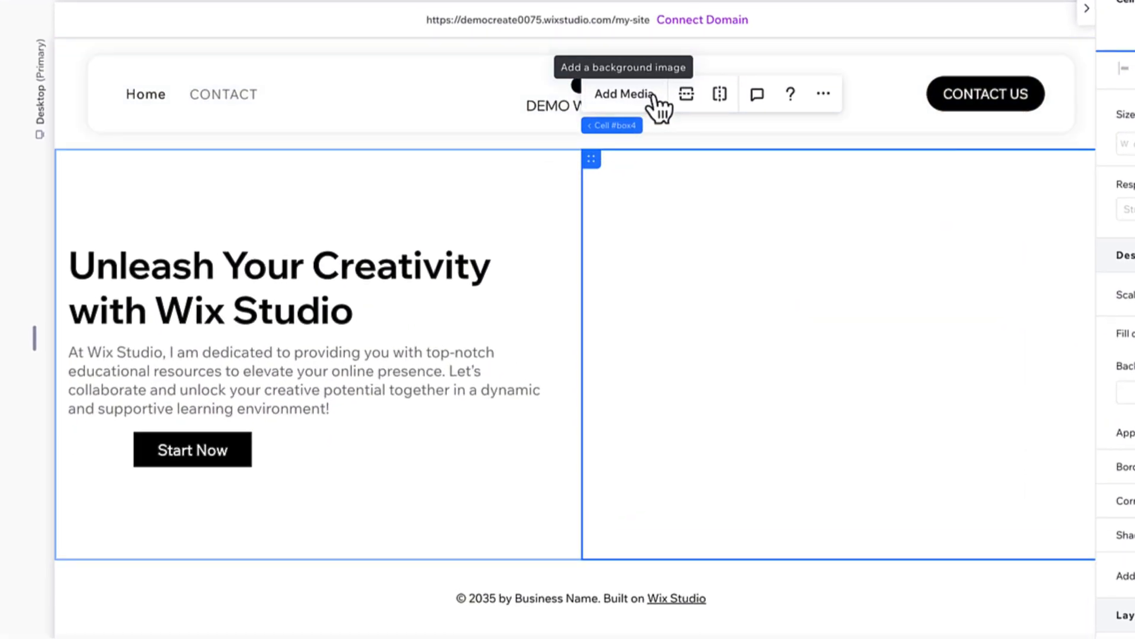
{"action": "left_click", "coordinate": [654, 96]}
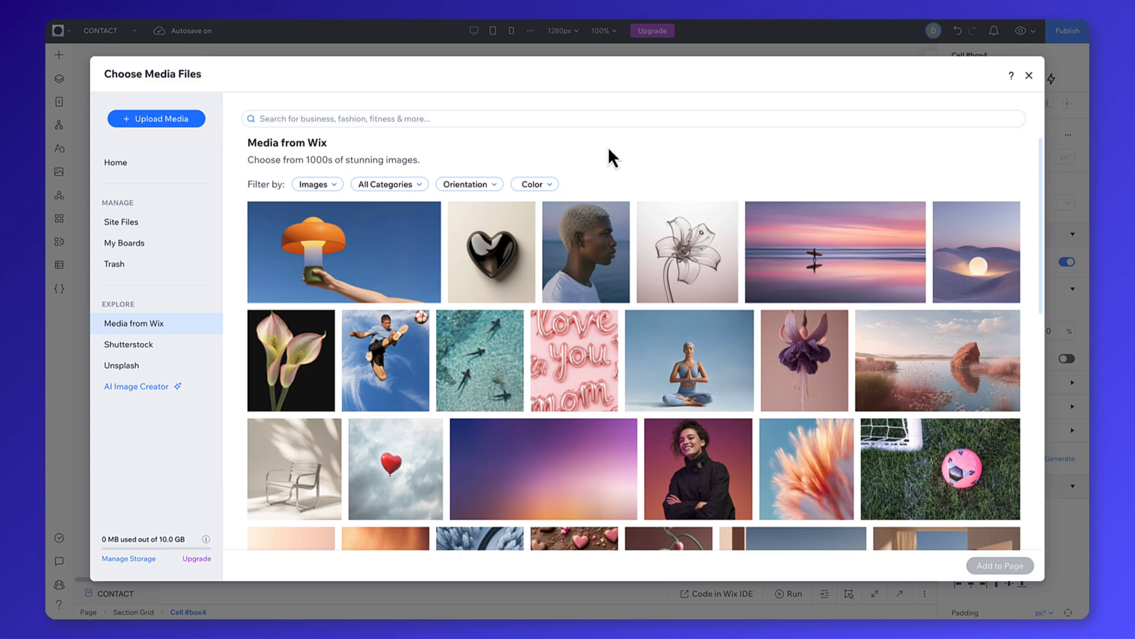
{"action": "left_click", "coordinate": [338, 188]}
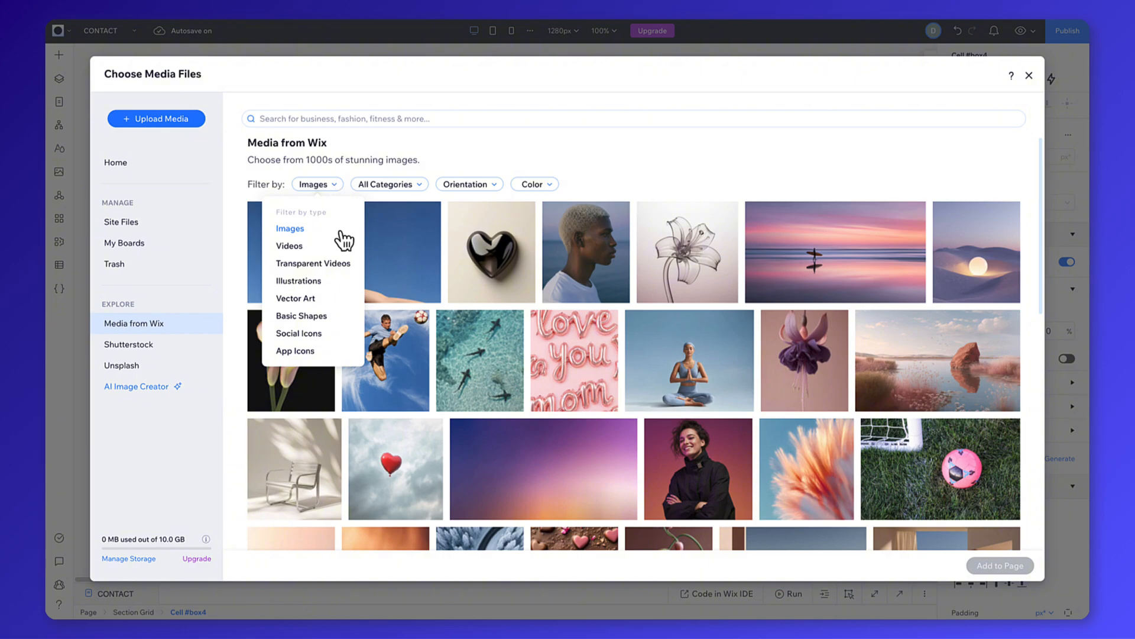
{"action": "left_click", "coordinate": [329, 247]}
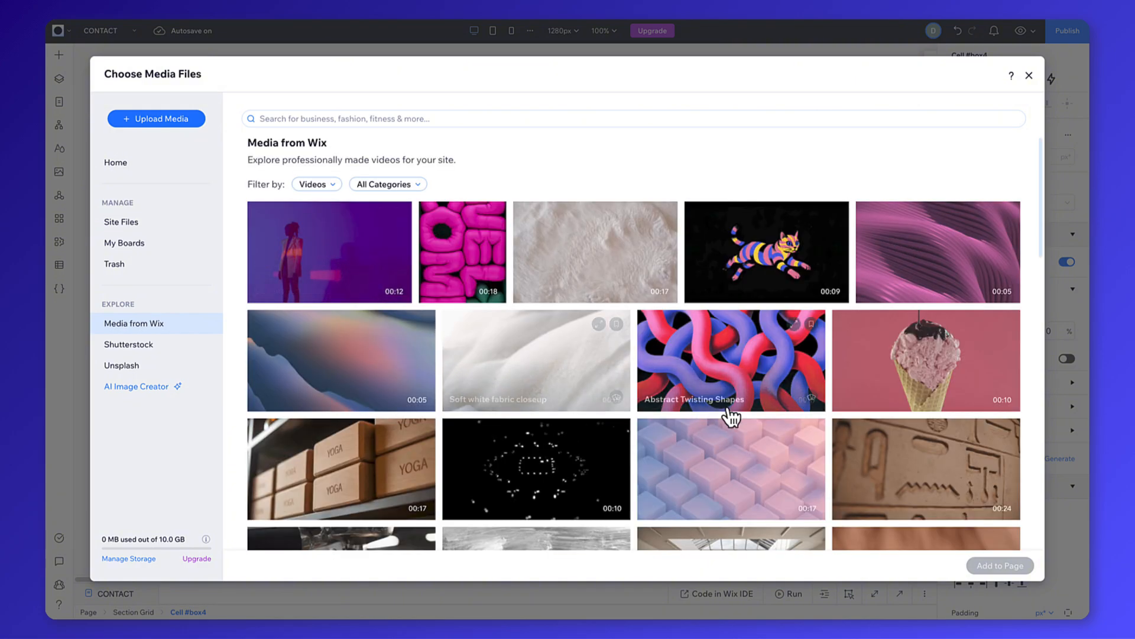
{"action": "left_click", "coordinate": [757, 472]}
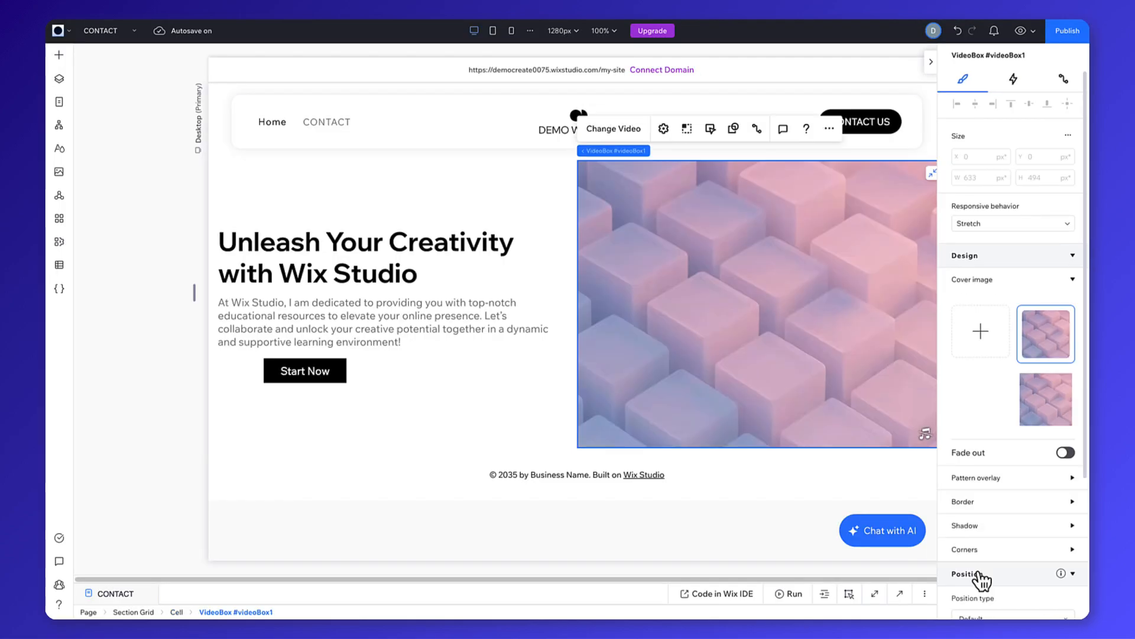
{"action": "left_click", "coordinate": [930, 63]}
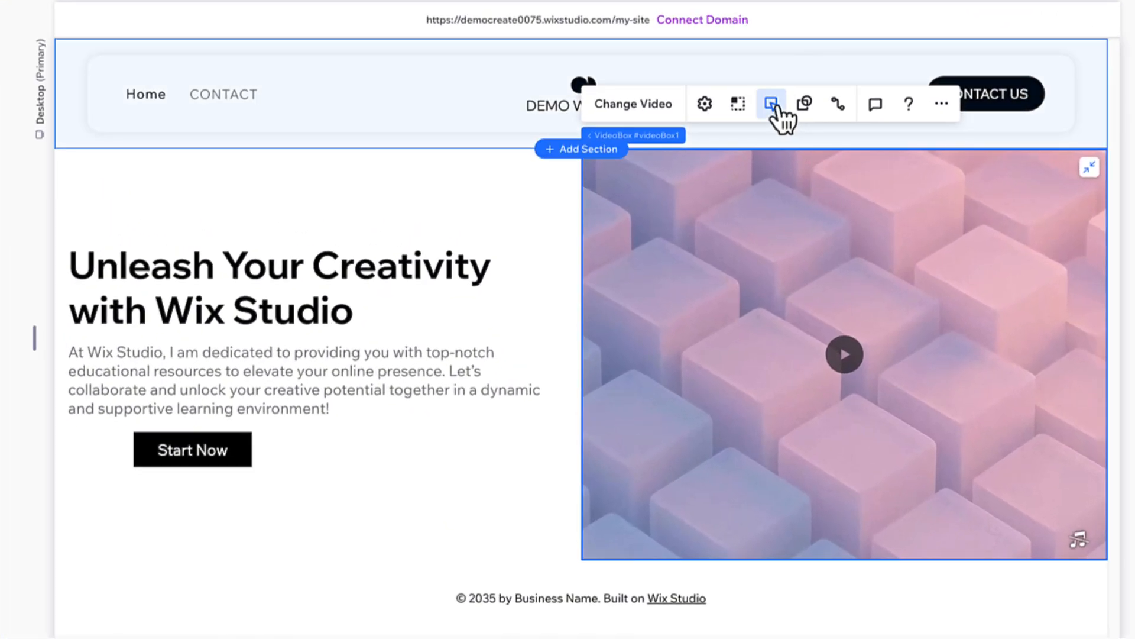
Set the video box to start playing automatically, then preview the page on desktop and return to editing.
{"action": "left_click", "coordinate": [772, 105]}
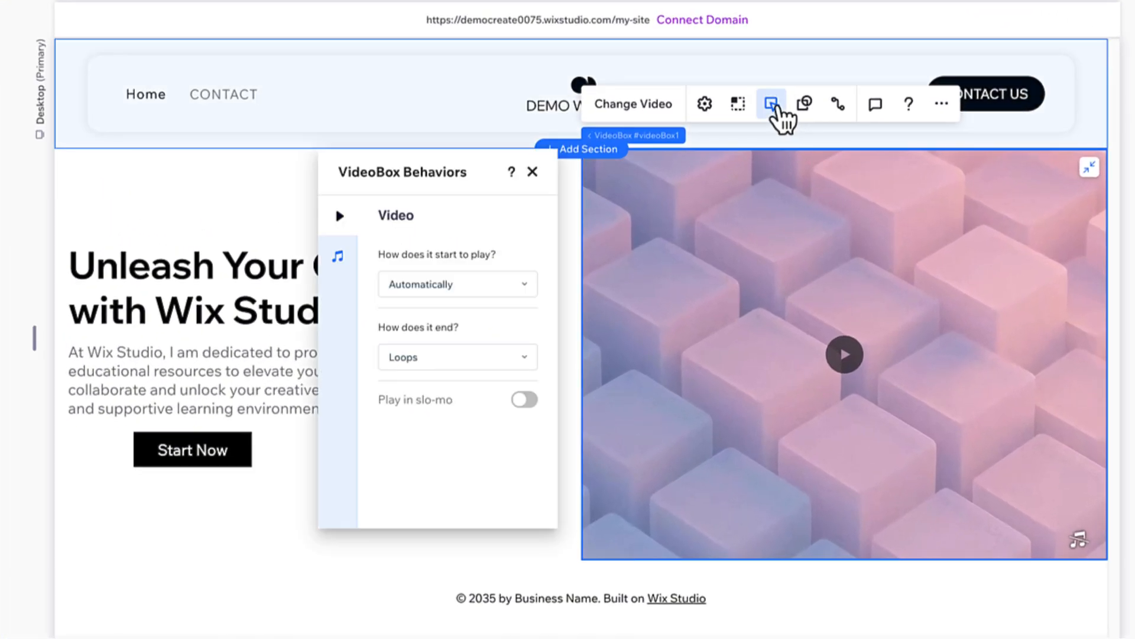
{"action": "left_click", "coordinate": [514, 288]}
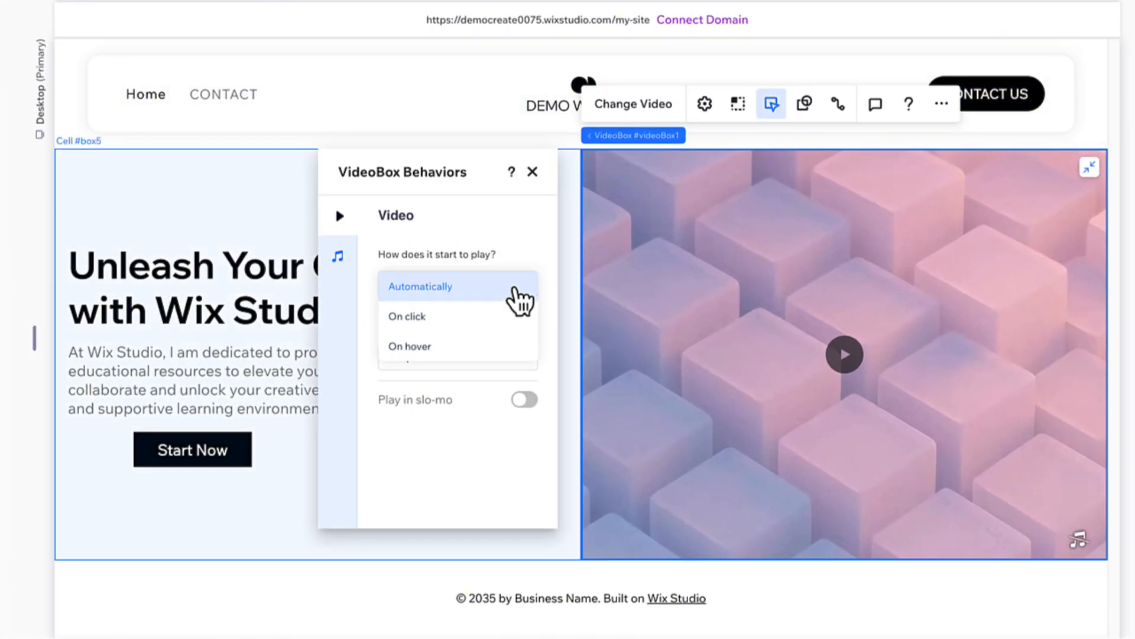
{"action": "left_click", "coordinate": [514, 290]}
{"action": "left_click", "coordinate": [532, 171]}
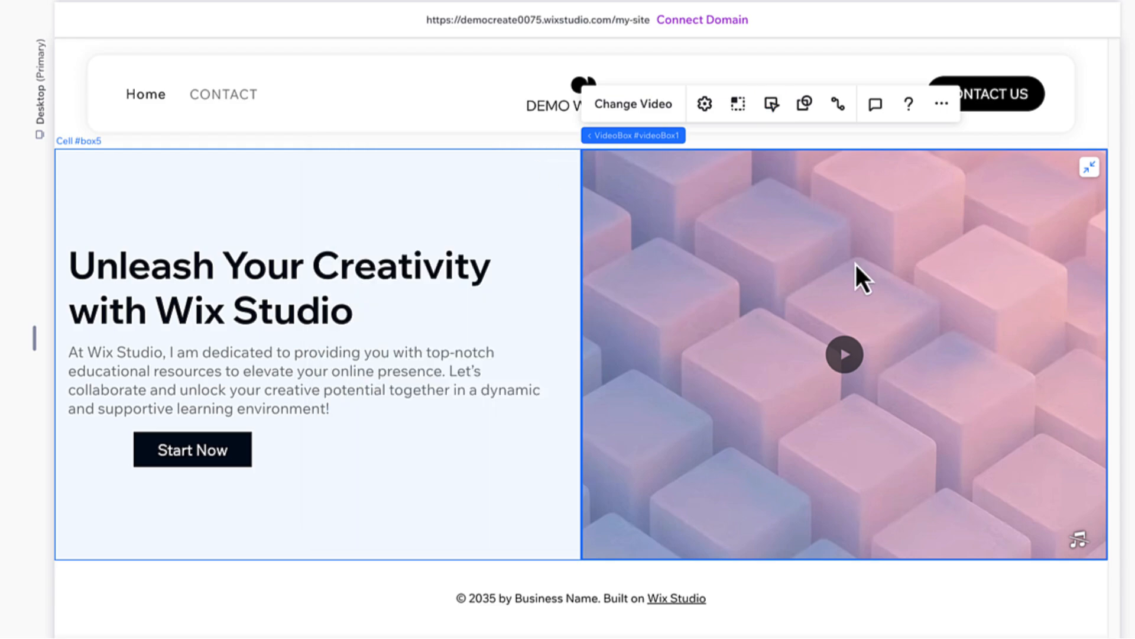
{"action": "left_click", "coordinate": [1040, 20]}
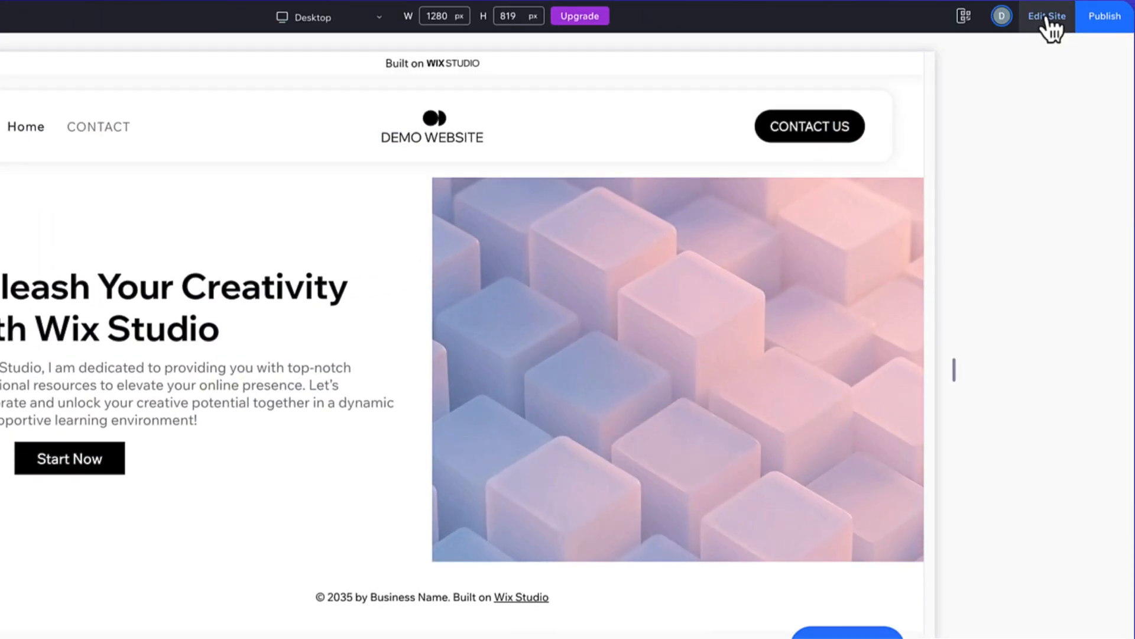
{"action": "left_click", "coordinate": [1046, 20]}
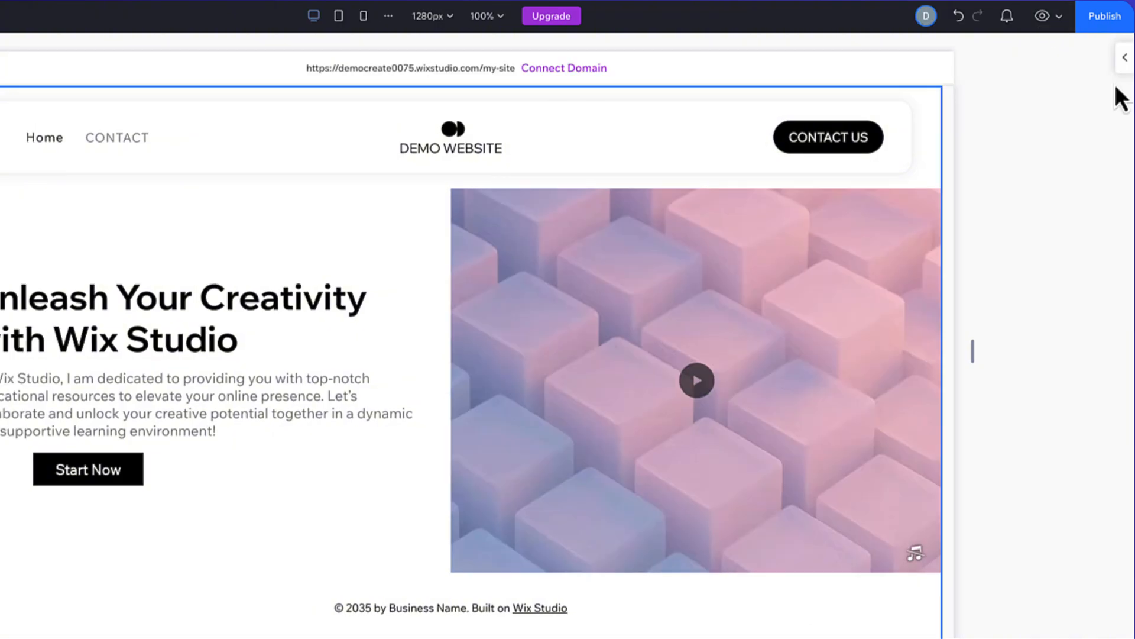
Compare the page's layout at the tablet and mobile breakpoints, ending on the tablet view.
{"action": "left_click", "coordinate": [338, 16]}
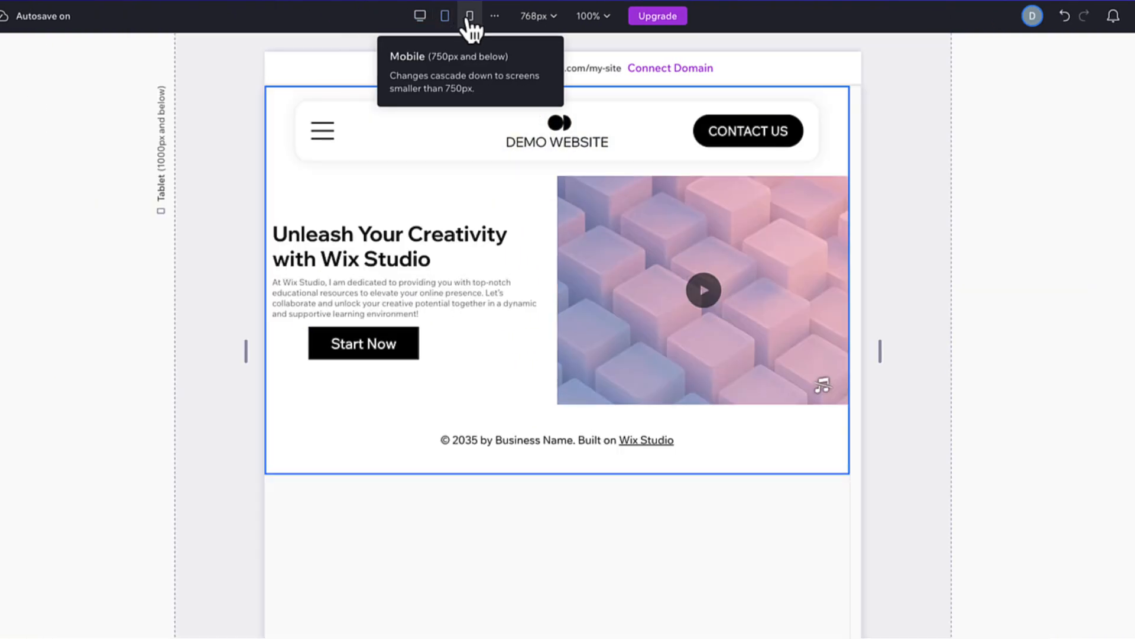
{"action": "left_click", "coordinate": [470, 18]}
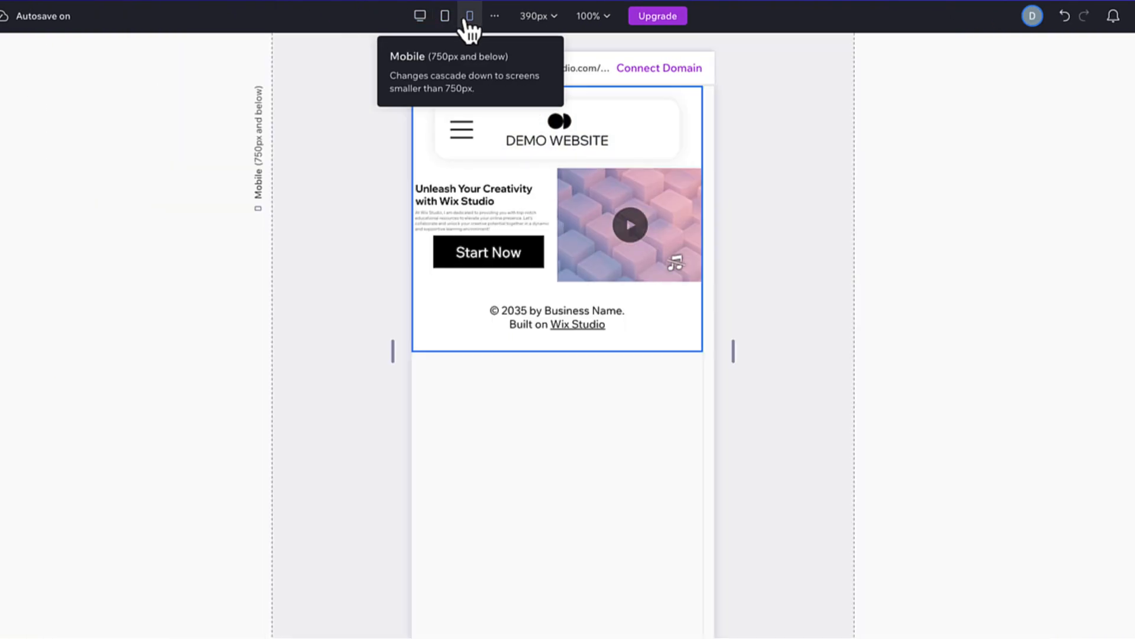
{"action": "left_click", "coordinate": [445, 18]}
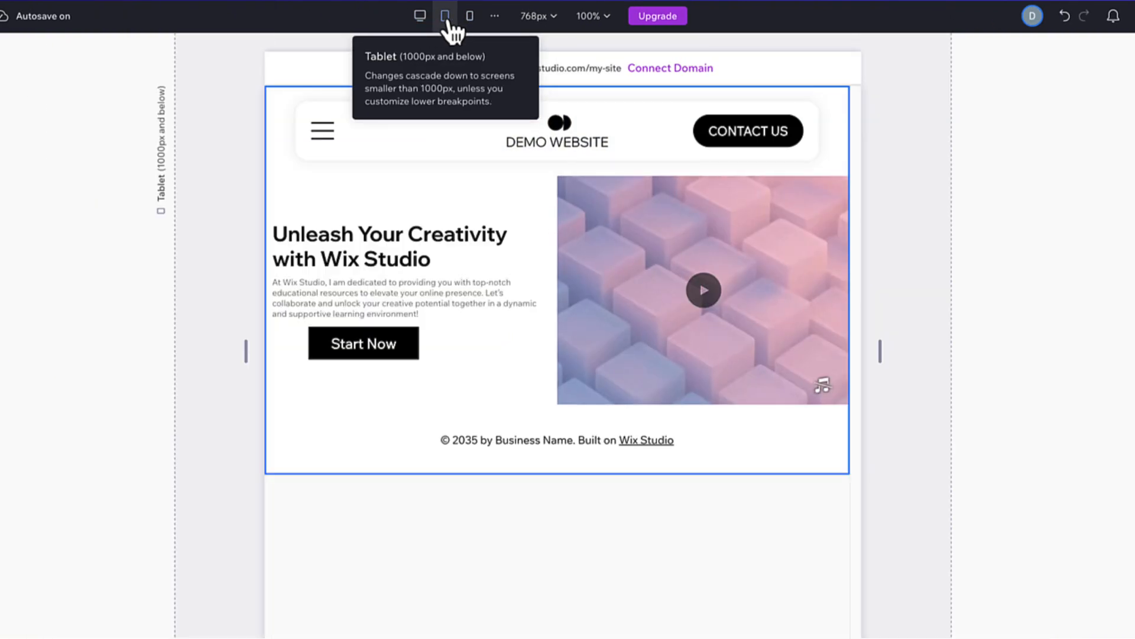
Open the inspector for the hero section's text stack and set its responsive behavior to Relative width.
{"action": "left_click", "coordinate": [456, 265]}
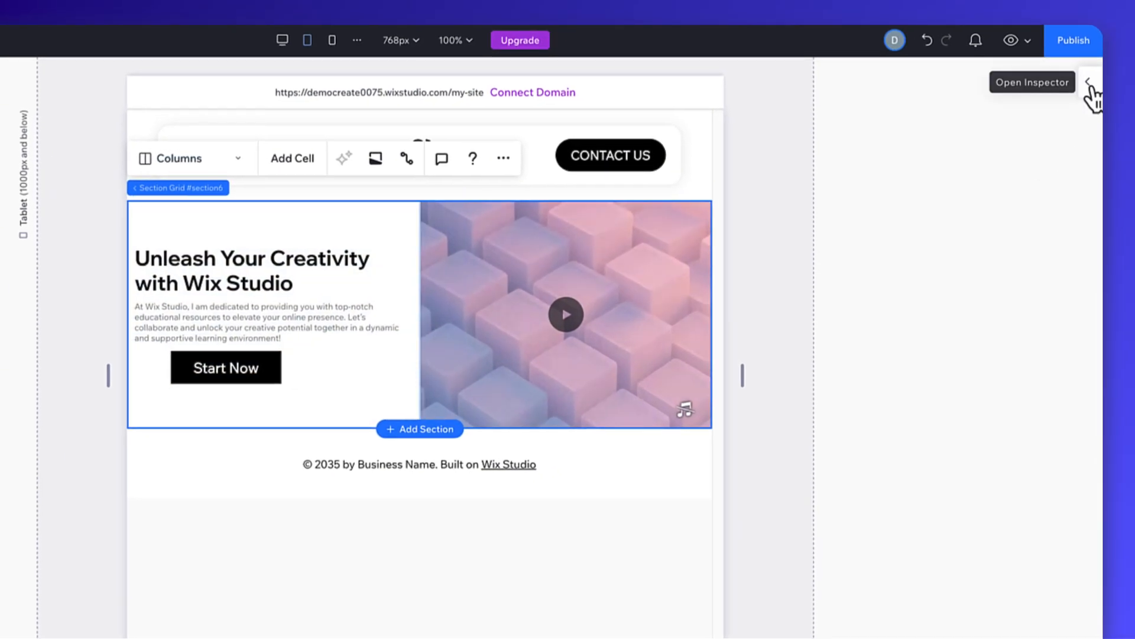
{"action": "left_click", "coordinate": [1091, 86]}
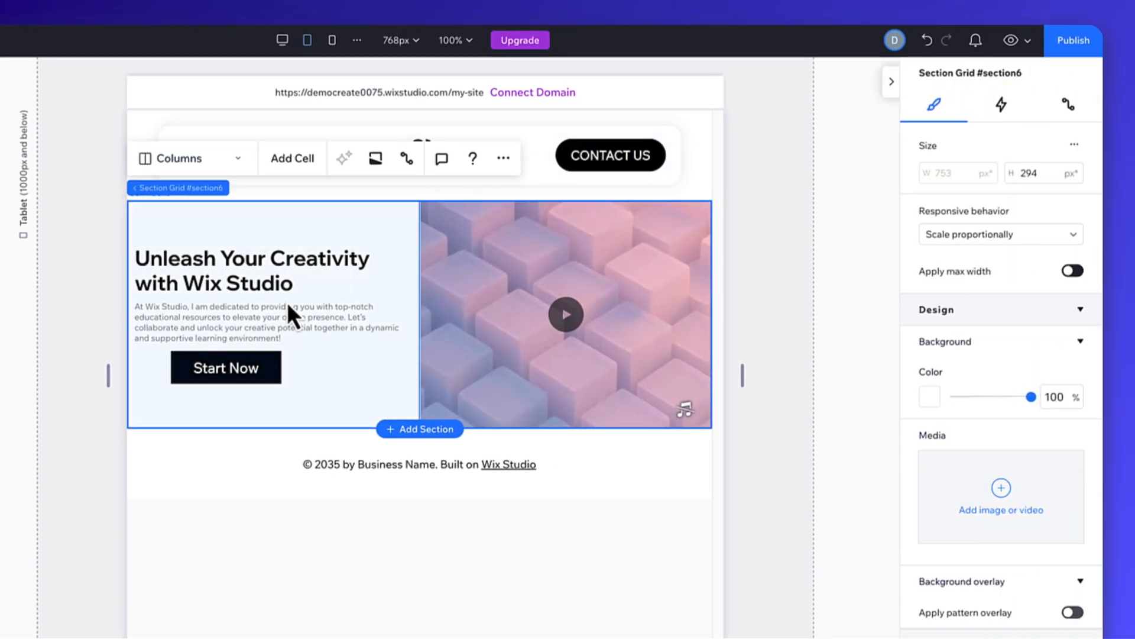
{"action": "left_click", "coordinate": [269, 287]}
{"action": "left_click", "coordinate": [266, 278]}
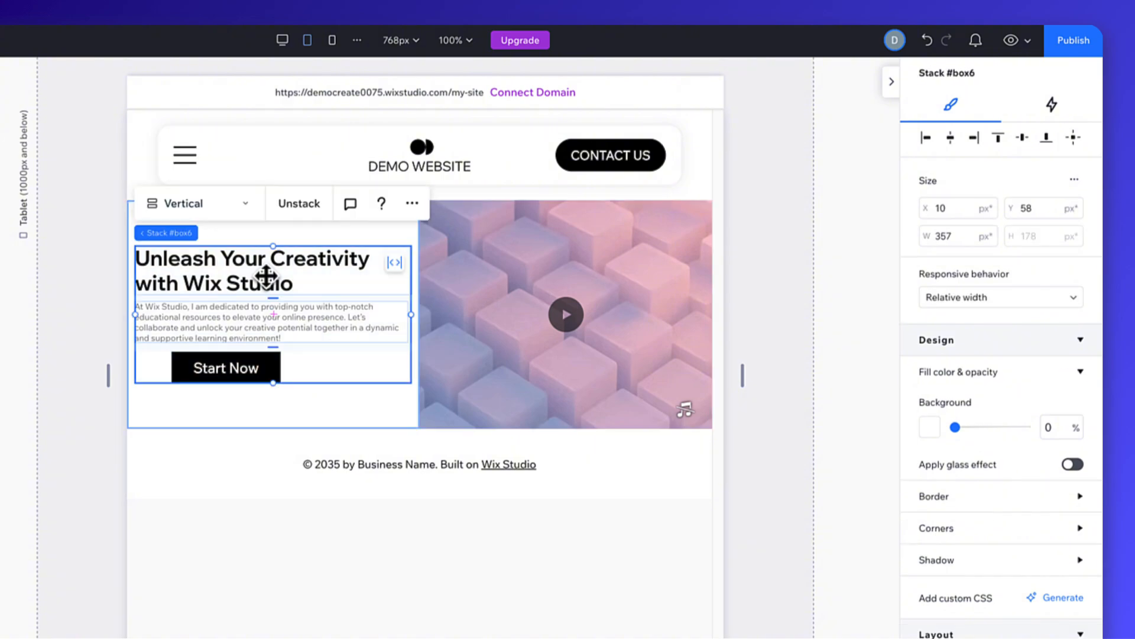
{"action": "left_click", "coordinate": [1013, 305]}
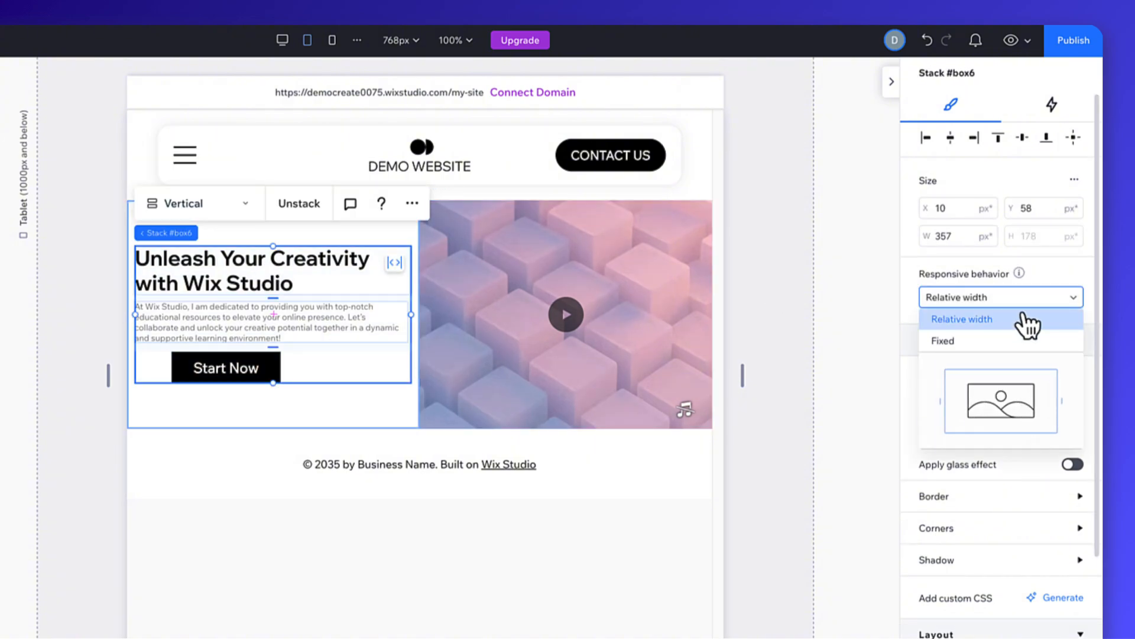
{"action": "left_click", "coordinate": [1020, 319]}
Set the hero paragraph's responsive behavior to Wrap on tablet.
{"action": "left_click", "coordinate": [313, 325]}
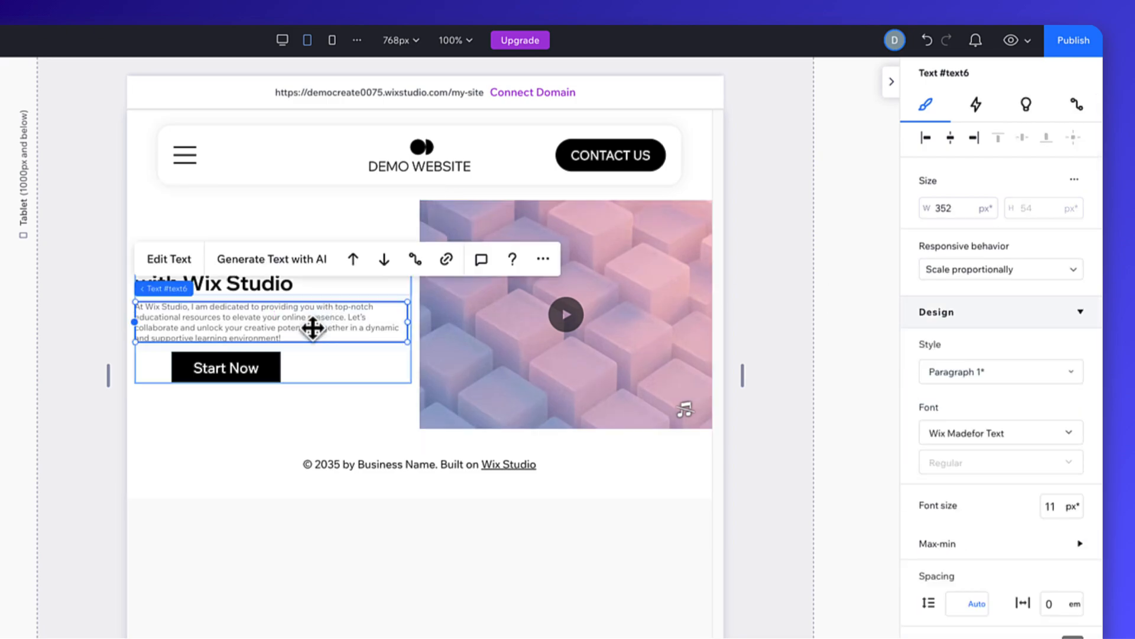
{"action": "left_click", "coordinate": [1028, 272]}
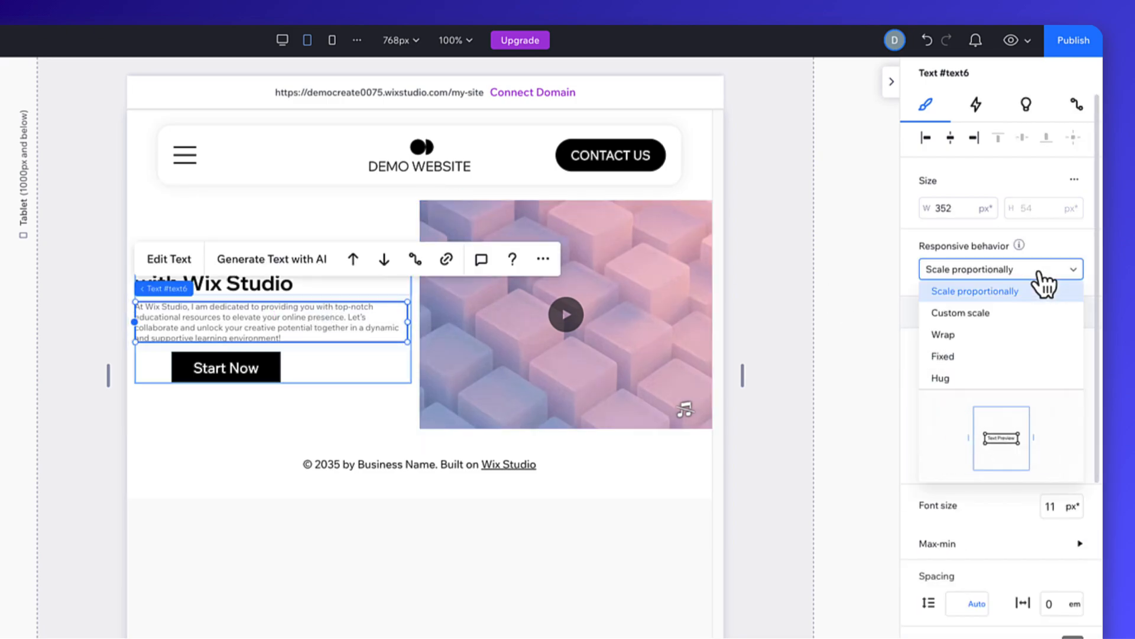
{"action": "left_click", "coordinate": [1001, 334]}
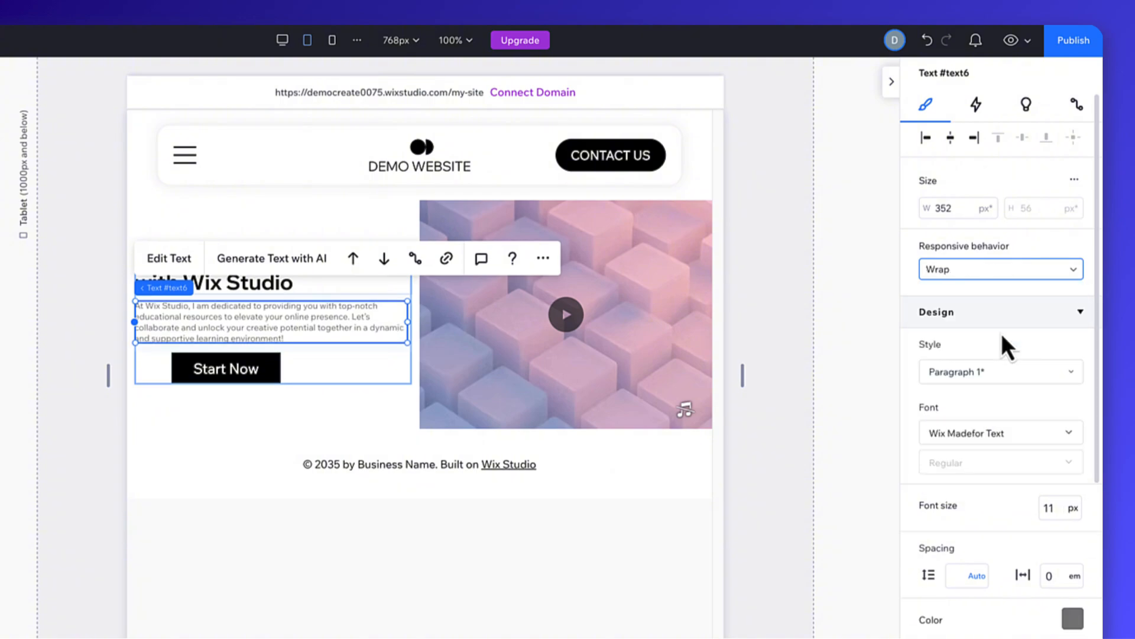
Set the "Start Now" button's responsive behavior to Relative width and test it by resizing the tablet canvas.
{"action": "left_click", "coordinate": [265, 370]}
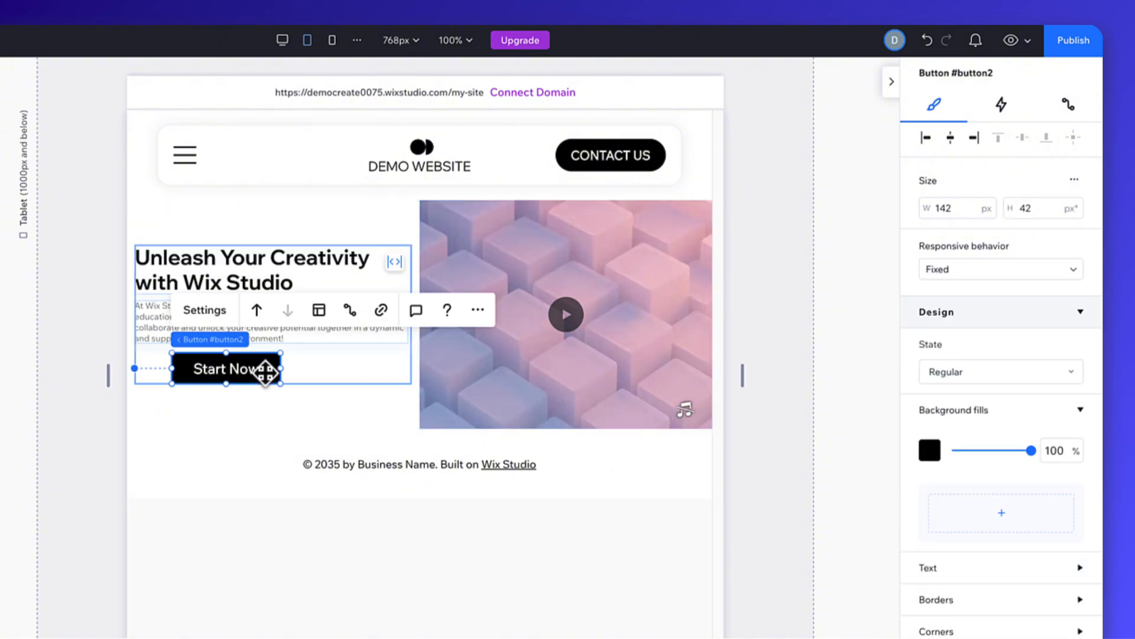
{"action": "left_click", "coordinate": [999, 274]}
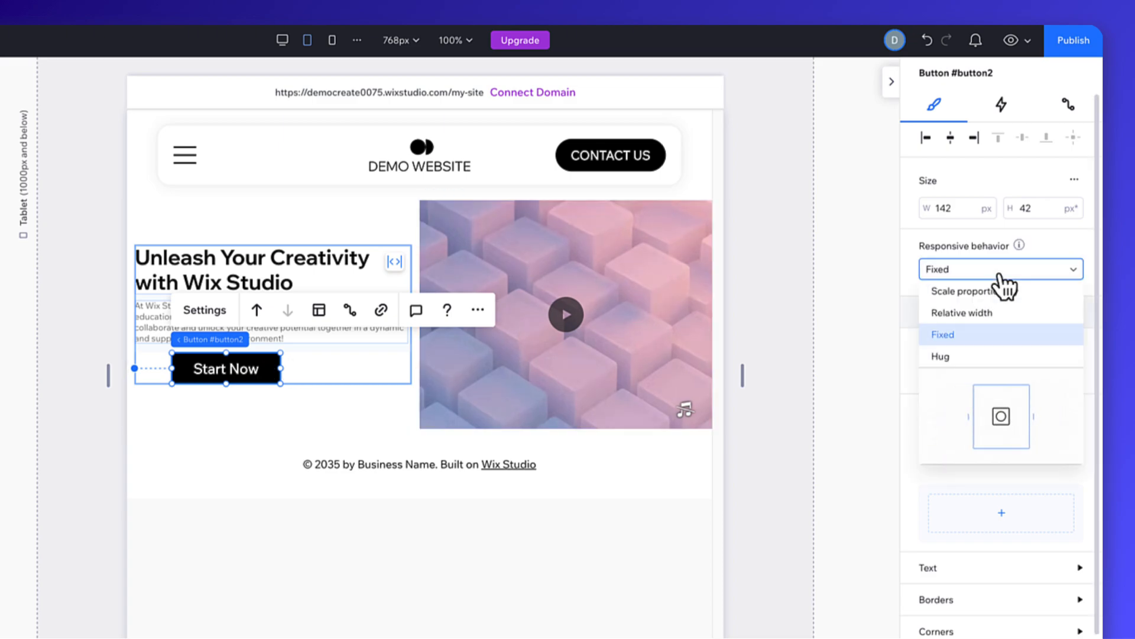
{"action": "left_click", "coordinate": [1018, 313]}
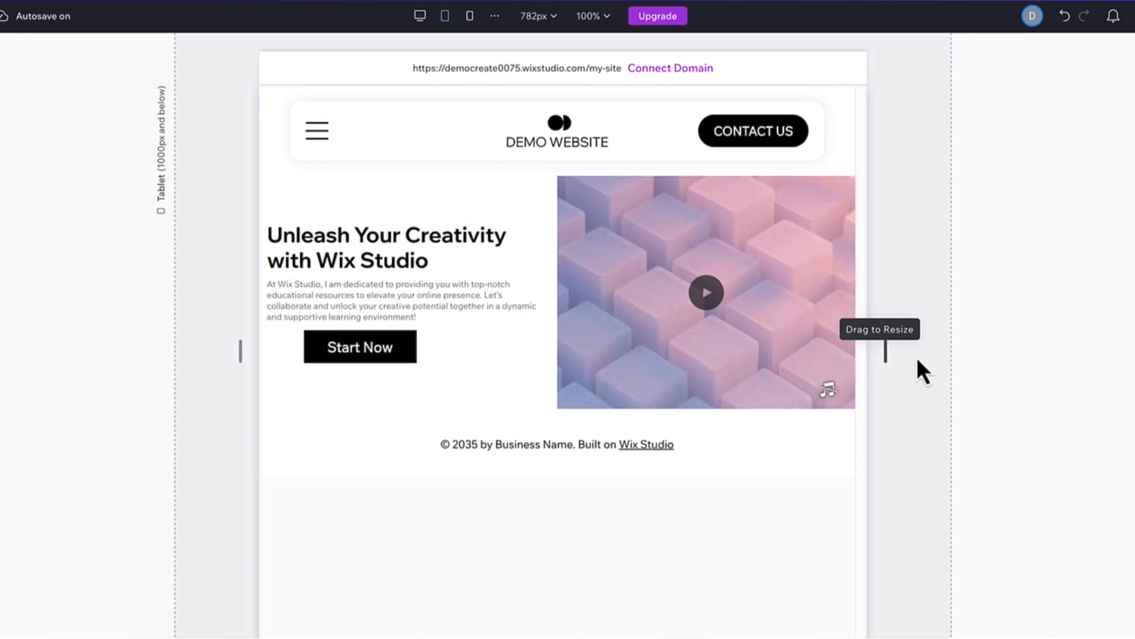
{"action": "left_click_drag", "start_coordinate": [780, 346], "coordinate": [867, 348]}
{"action": "left_click_drag", "start_coordinate": [998, 360], "coordinate": [875, 358]}
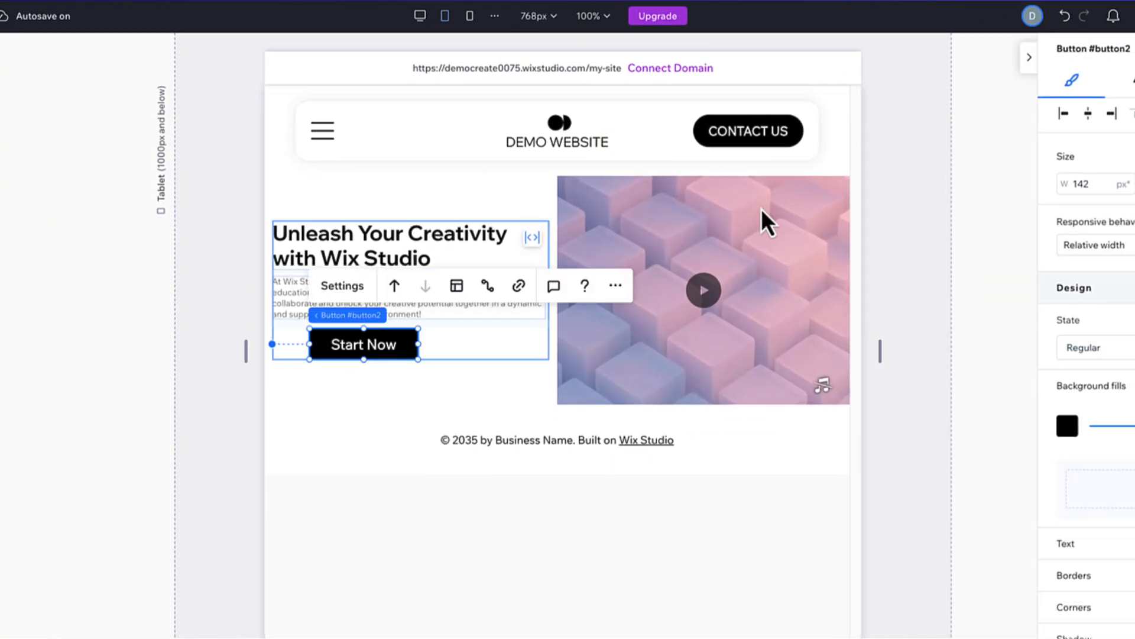
At the mobile breakpoint, select the hero section grid and change its layout from Columns to Rows.
{"action": "left_click", "coordinate": [470, 17]}
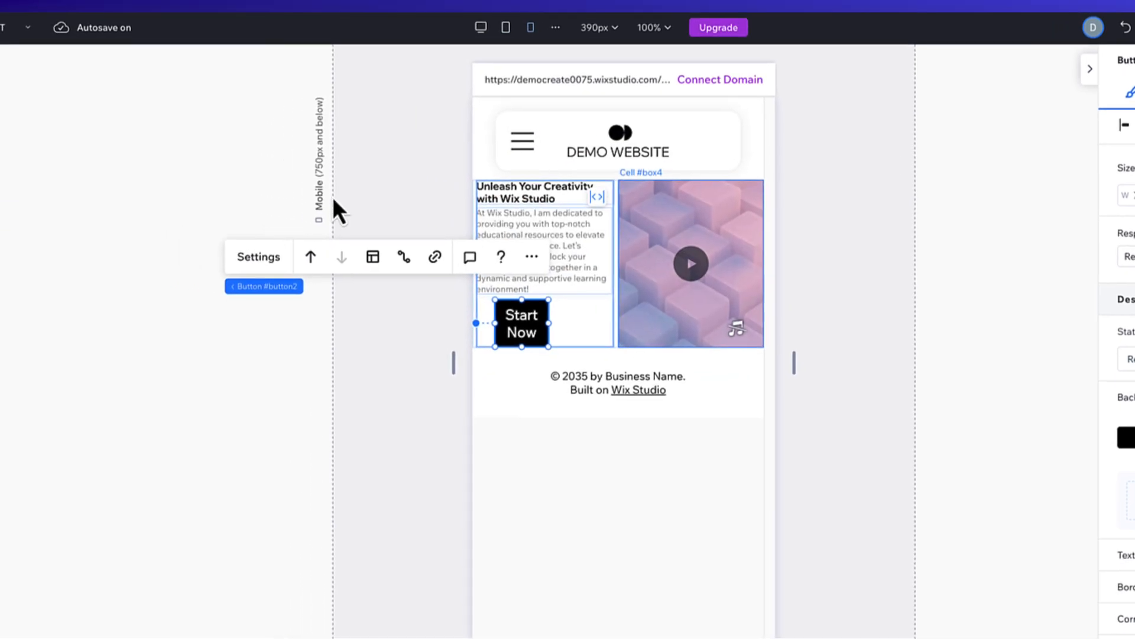
{"action": "left_click", "coordinate": [59, 115]}
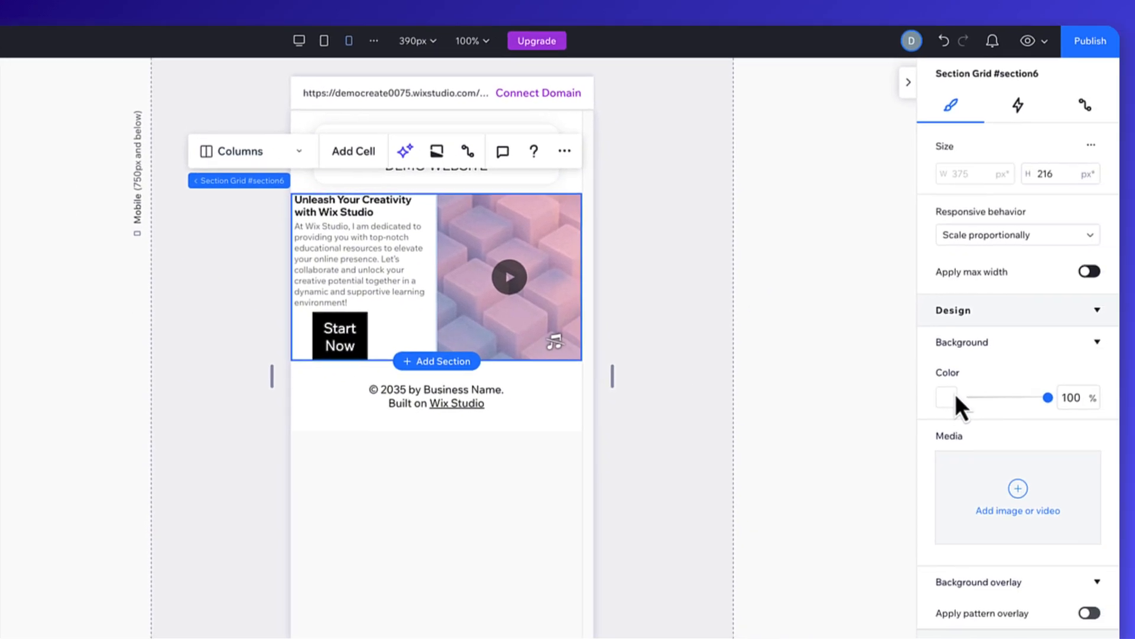
{"action": "scroll", "coordinate": [951, 432], "scroll_direction": "down", "scroll_amount": 5}
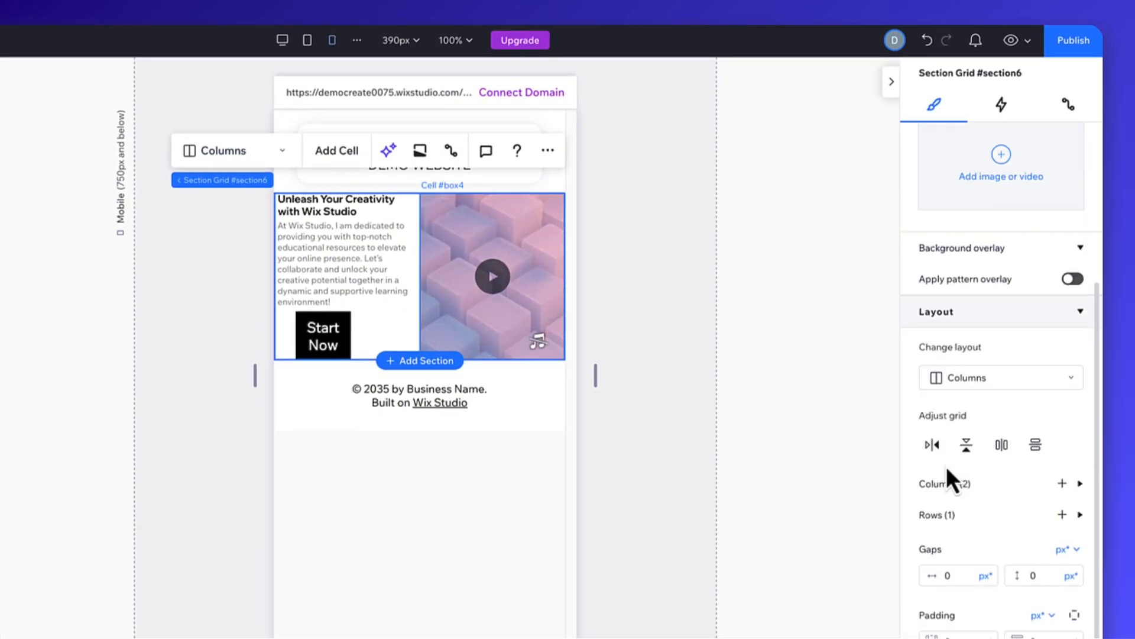
{"action": "left_click", "coordinate": [1004, 386]}
{"action": "left_click", "coordinate": [1007, 352]}
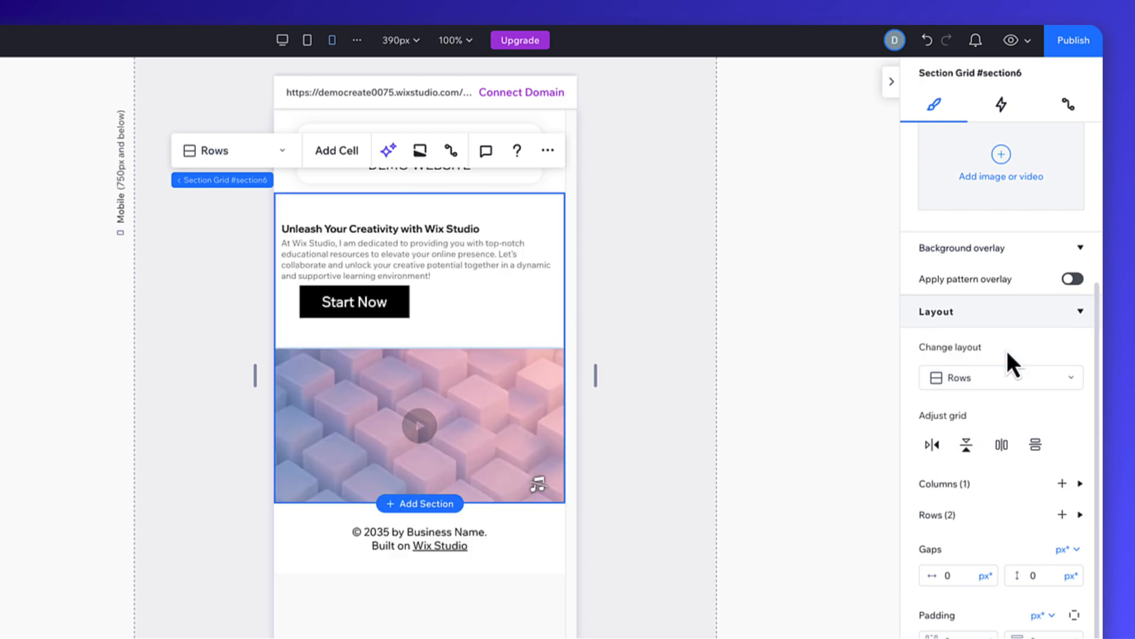
On mobile, set the hero heading's font size to 18 px and the paragraph's font size to 10 px.
{"action": "left_click", "coordinate": [451, 231]}
{"action": "left_click", "coordinate": [451, 231]}
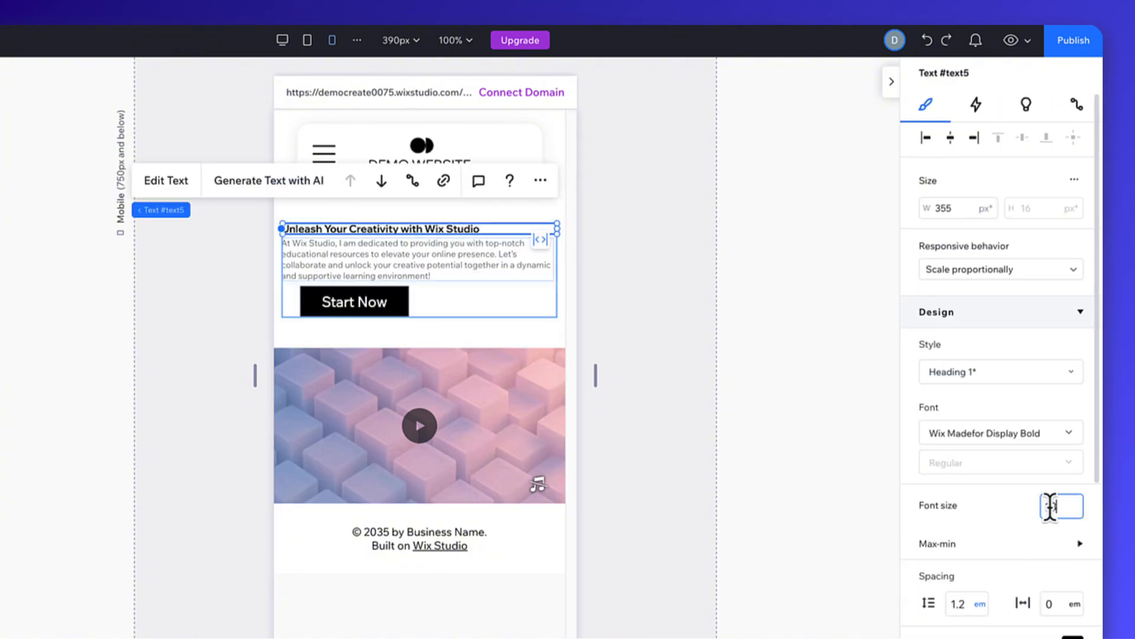
{"action": "key", "text": "Return"}
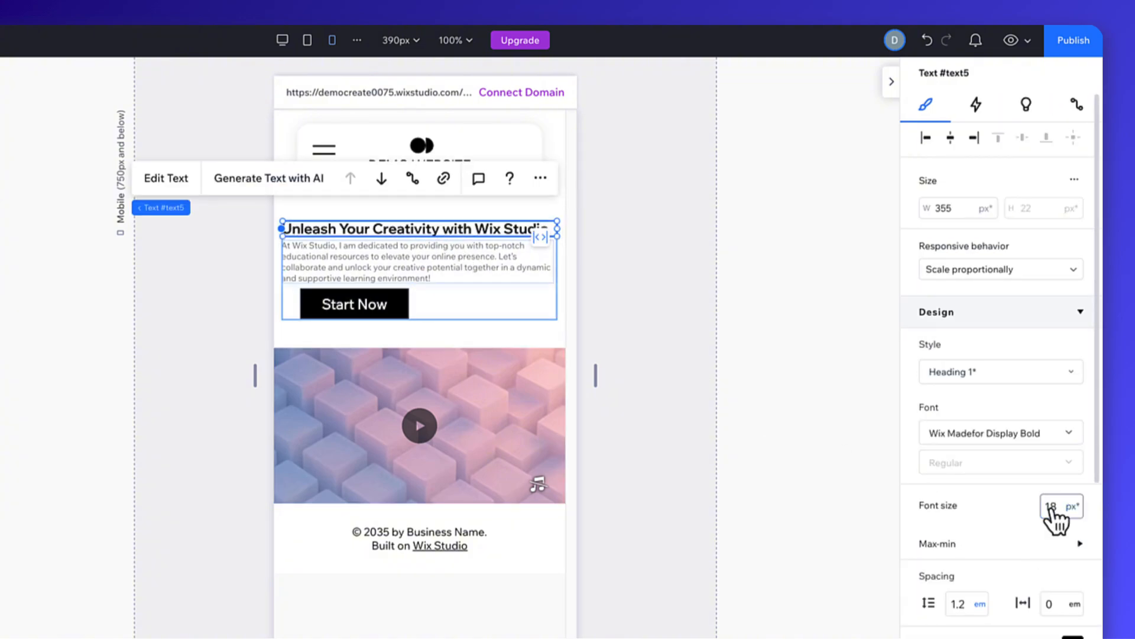
{"action": "left_click", "coordinate": [474, 272]}
{"action": "left_click", "coordinate": [1051, 507]}
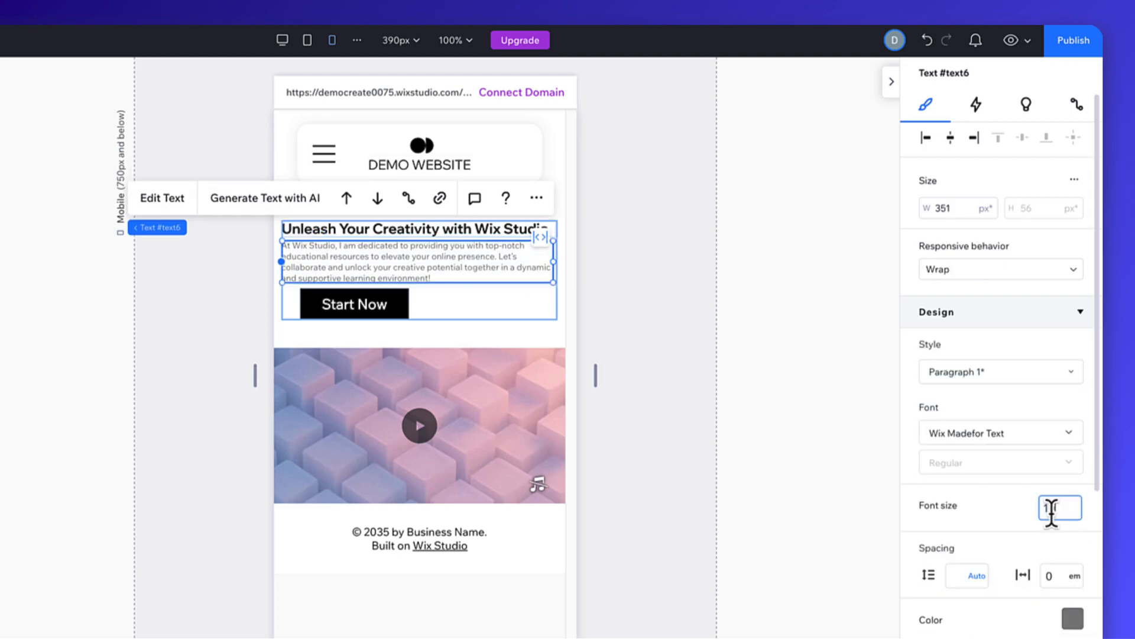
{"action": "type", "text": "10"}
{"action": "key", "text": "Return"}
Shrink the mobile "Start Now" button to about 112 by 41 px and center it horizontally in the stack.
{"action": "left_click", "coordinate": [398, 301]}
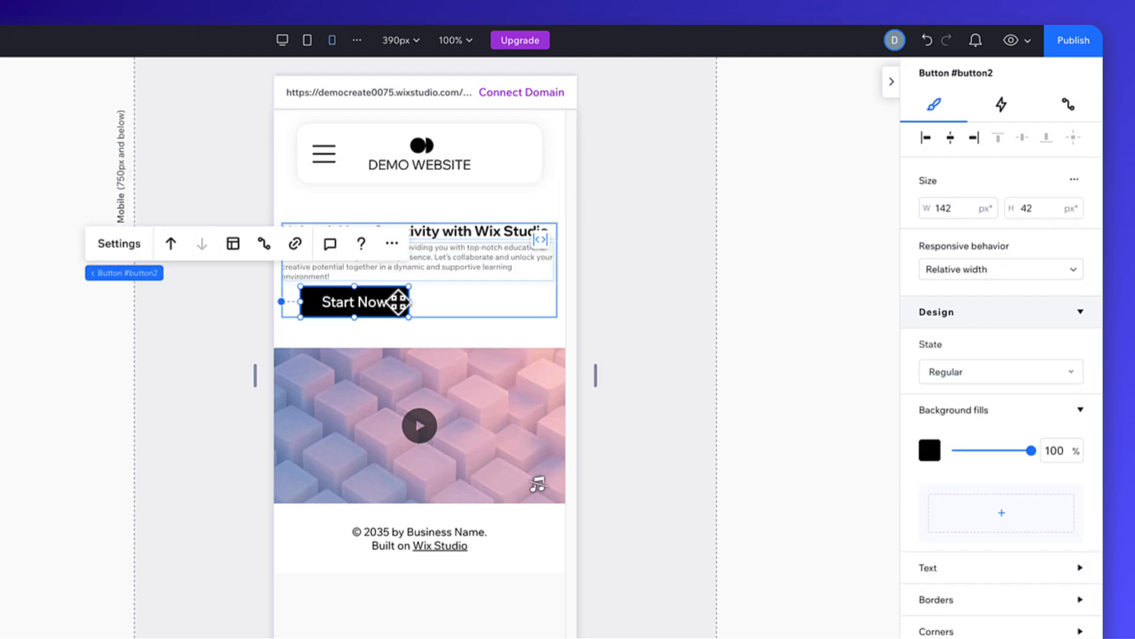
{"action": "left_click_drag", "start_coordinate": [406, 314], "coordinate": [386, 308]}
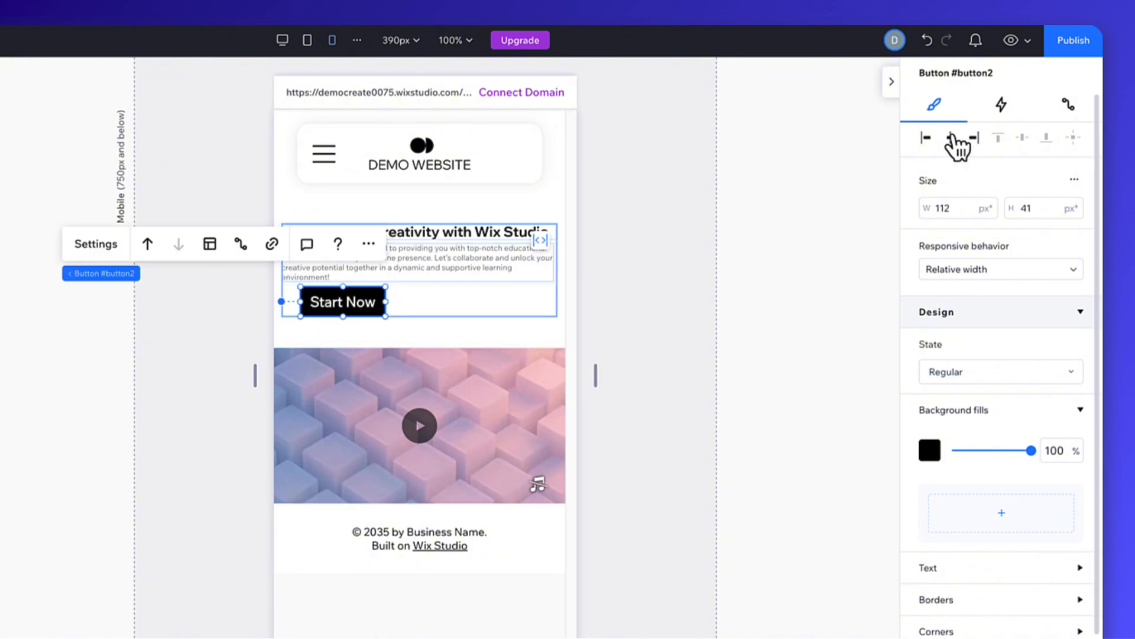
{"action": "left_click", "coordinate": [951, 137]}
{"action": "left_click", "coordinate": [857, 218]}
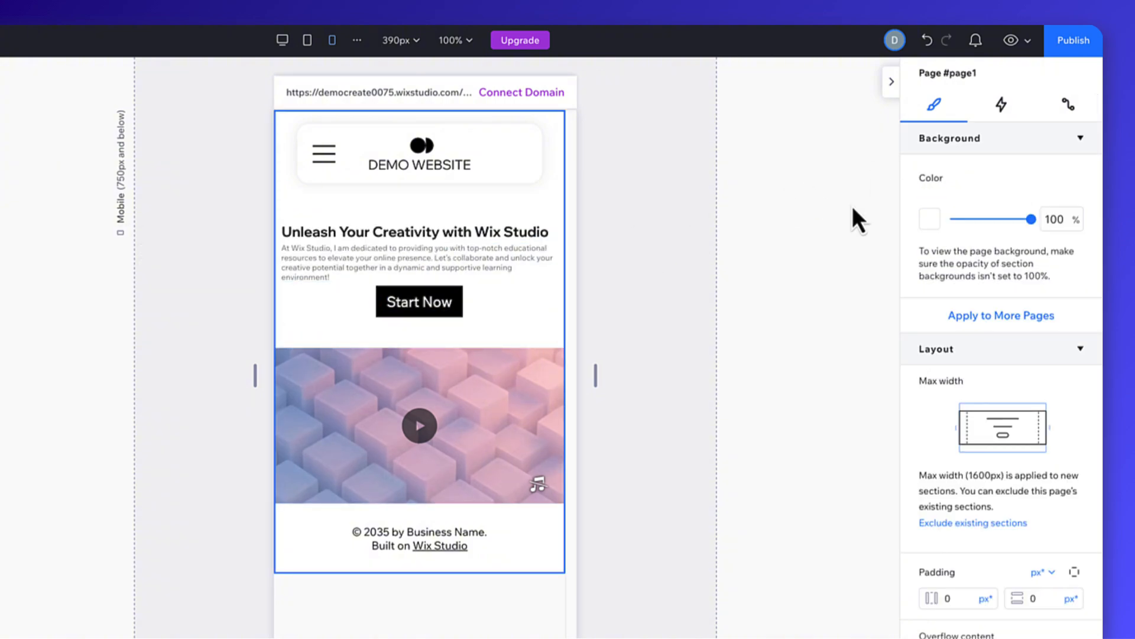
Preview the page on mobile and desktop, narrow the preview from desktop to mobile width, and return to editing.
{"action": "left_click", "coordinate": [1011, 40]}
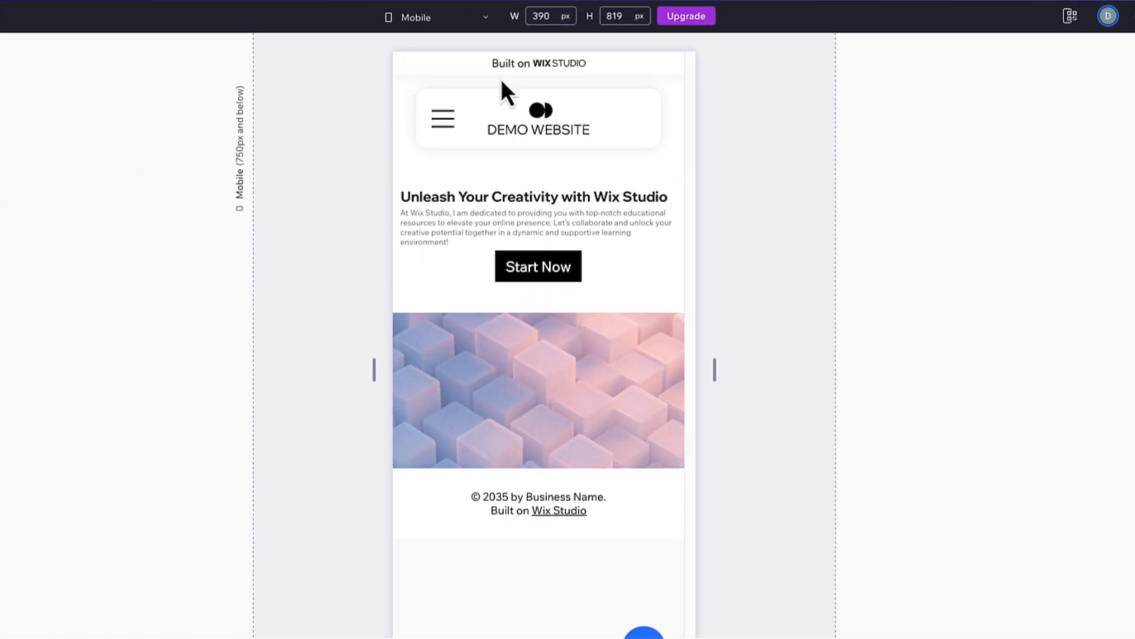
{"action": "left_click", "coordinate": [387, 22]}
{"action": "left_click", "coordinate": [412, 125]}
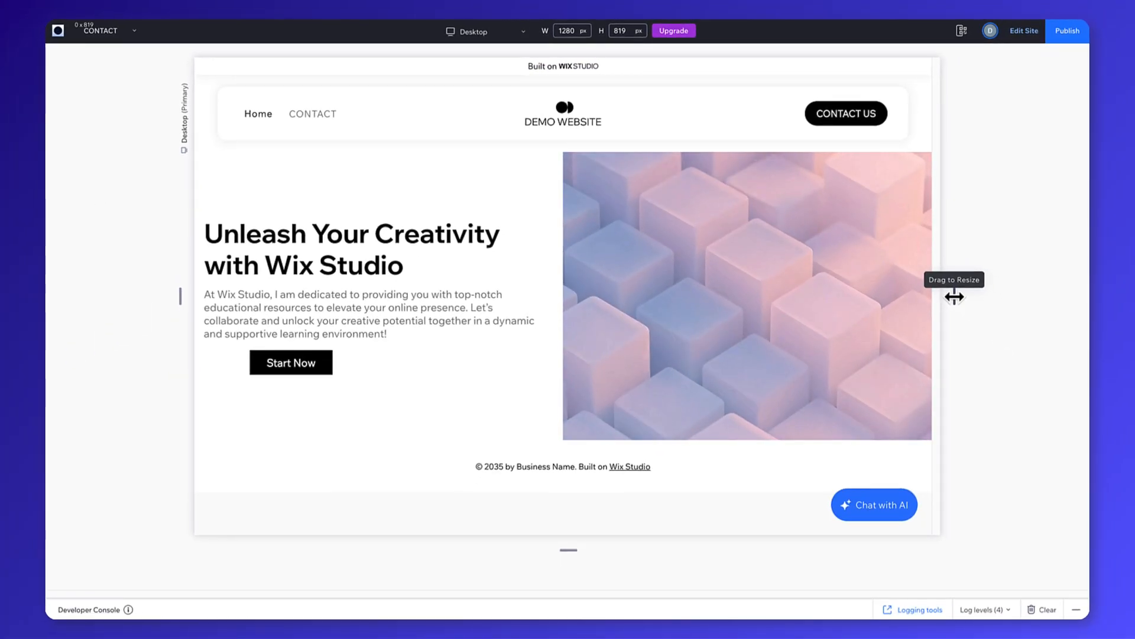
{"action": "left_click_drag", "start_coordinate": [1060, 370], "coordinate": [923, 401]}
{"action": "left_click_drag", "start_coordinate": [853, 324], "coordinate": [710, 334]}
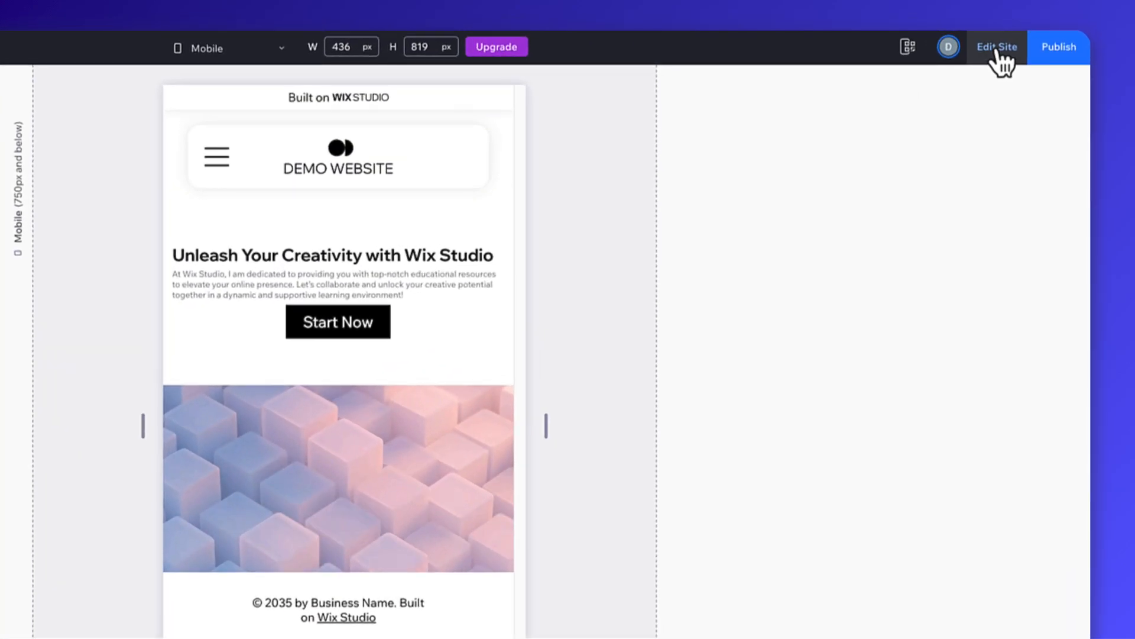
{"action": "left_click", "coordinate": [1025, 30]}
Publish the site on the free Wix Studio domain with the address ending "my-site" and dismiss the confirmation.
{"action": "left_click", "coordinate": [1050, 57]}
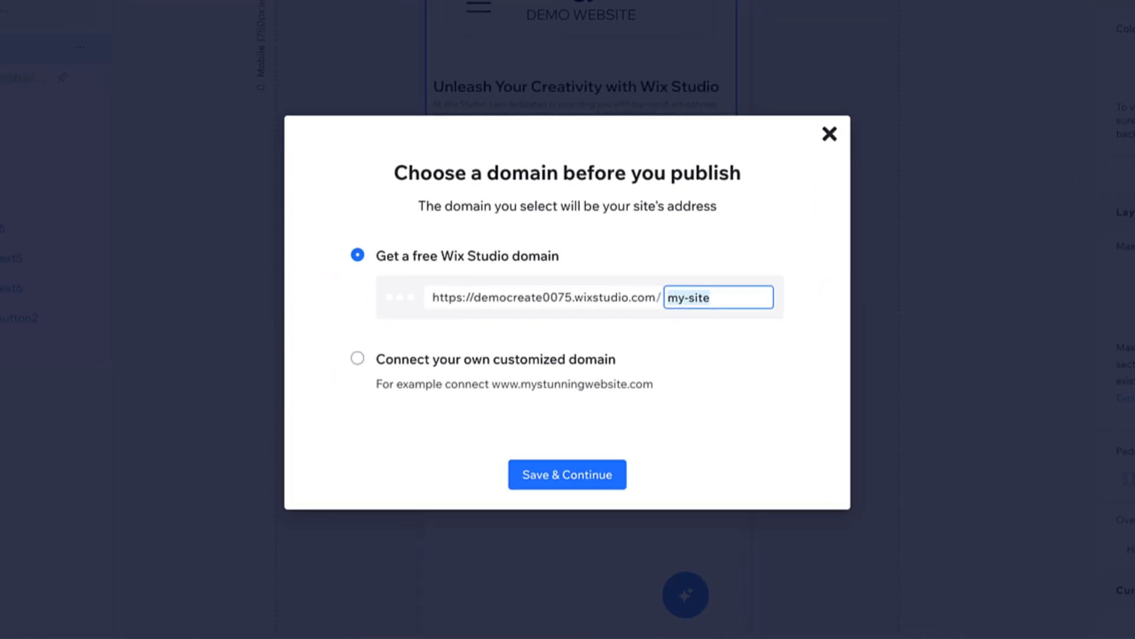
{"action": "left_click", "coordinate": [613, 484]}
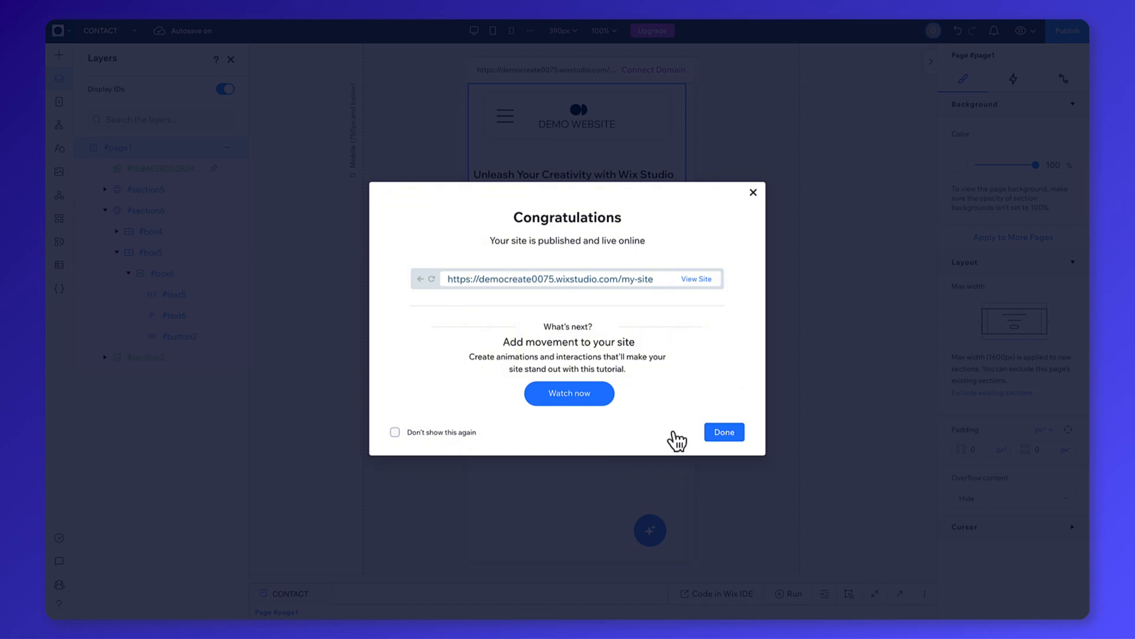
{"action": "left_click", "coordinate": [725, 433]}
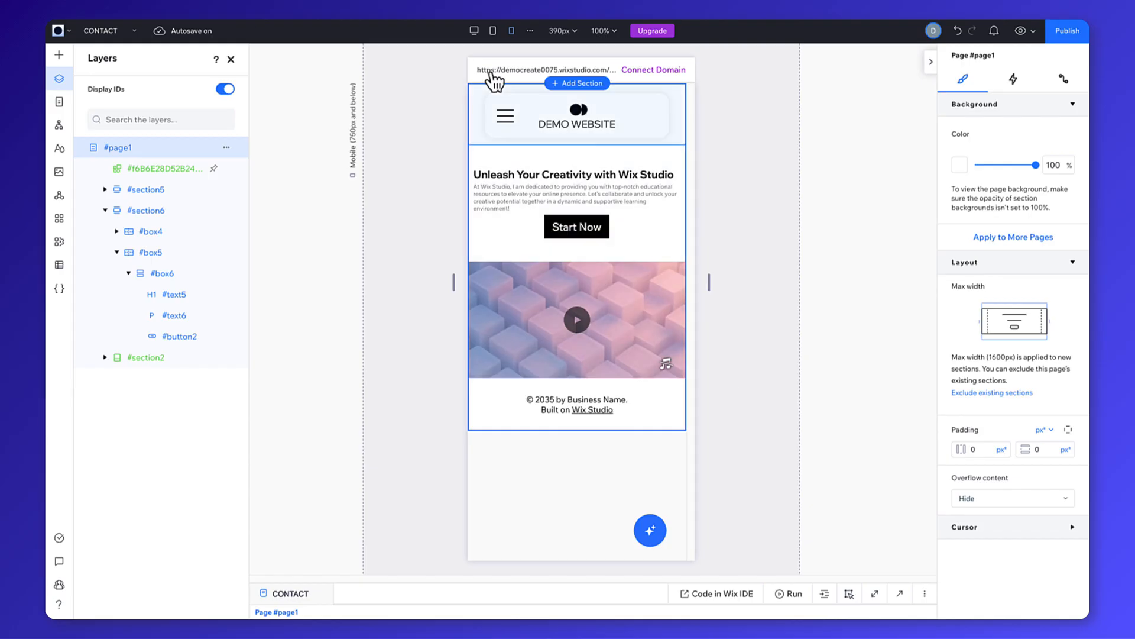
Return to the desktop breakpoint and close the layers list and the inspector.
{"action": "left_click", "coordinate": [473, 30]}
{"action": "left_click", "coordinate": [230, 59]}
{"action": "left_click", "coordinate": [932, 62]}
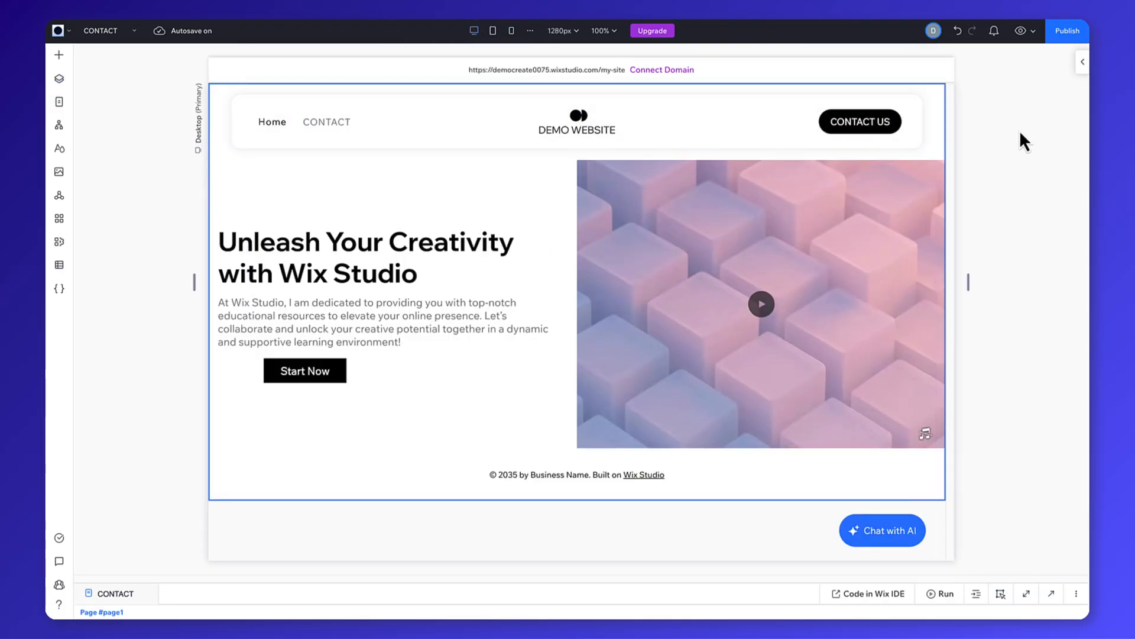